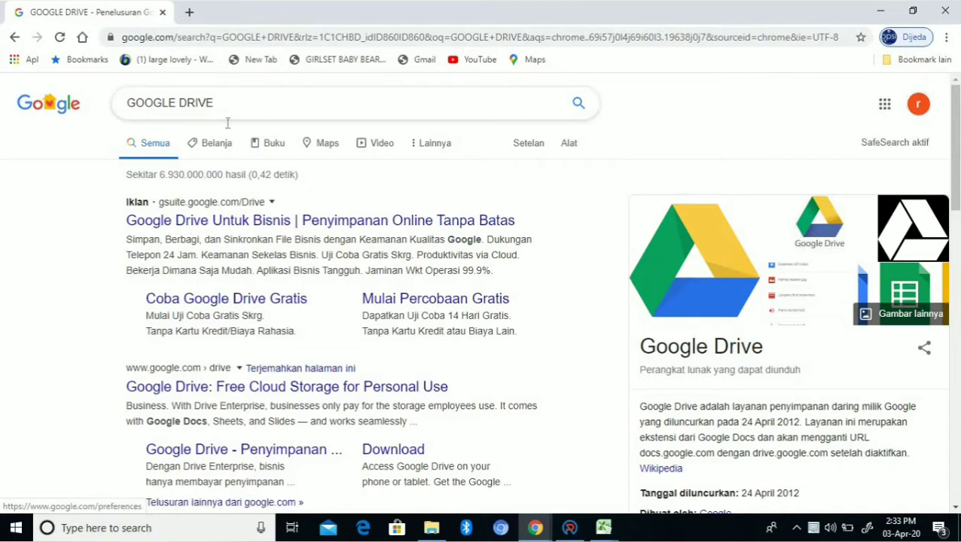
- Open Google Drive from the Google apps list
{"action": "left_click", "coordinate": [885, 104]}
{"action": "left_click", "coordinate": [917, 107]}
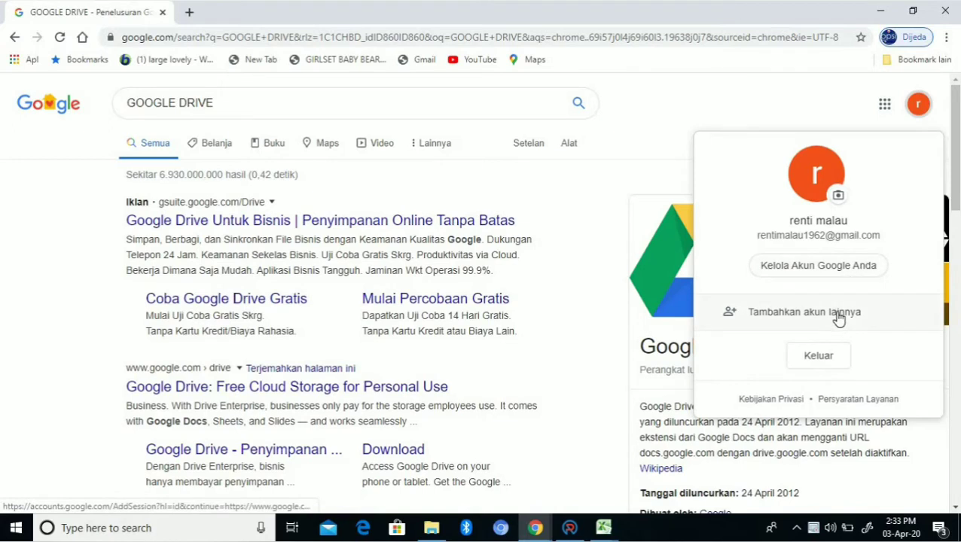
{"action": "left_click", "coordinate": [885, 104]}
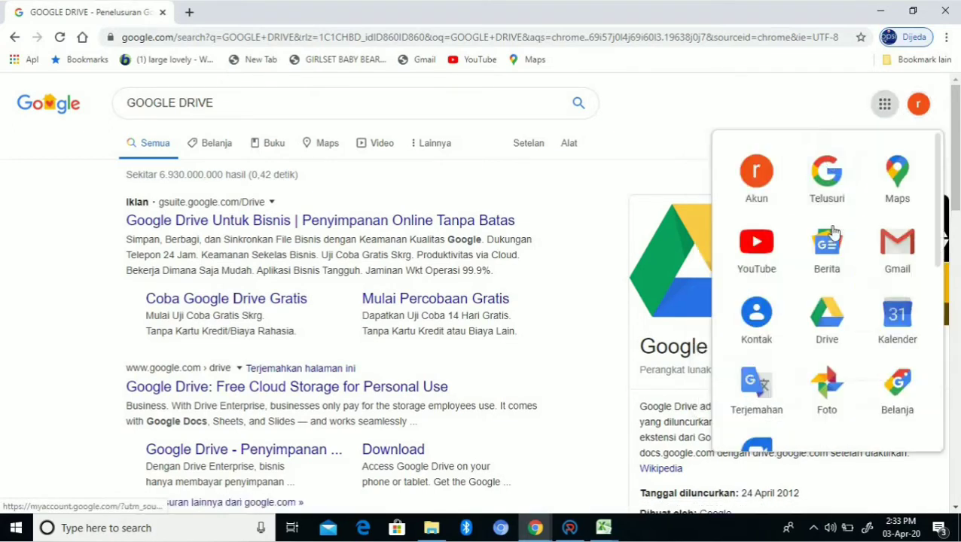
{"action": "left_click", "coordinate": [828, 315]}
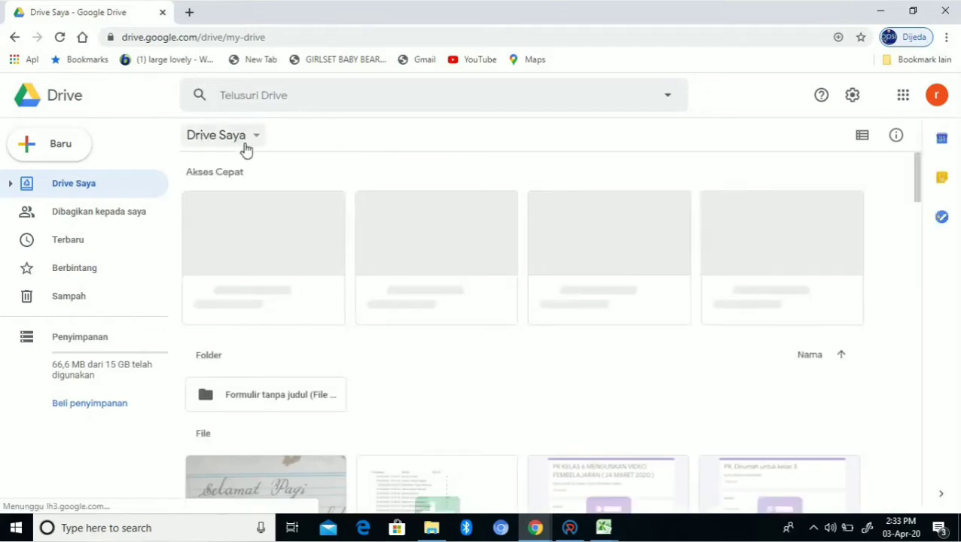
- Create a new blank Google Form in Drive Saya
{"action": "left_click", "coordinate": [257, 139]}
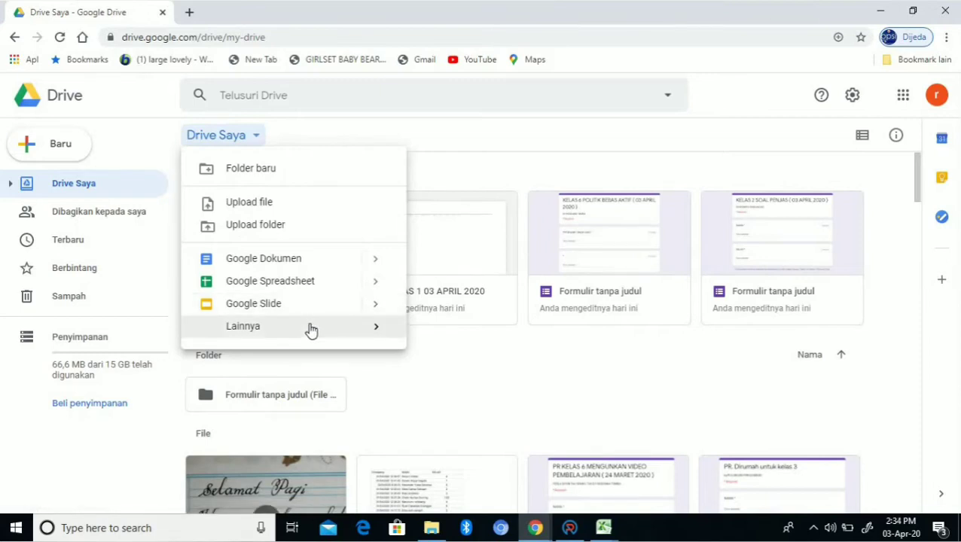
{"action": "mouse_move", "coordinate": [311, 330]}
{"action": "left_click", "coordinate": [483, 344]}
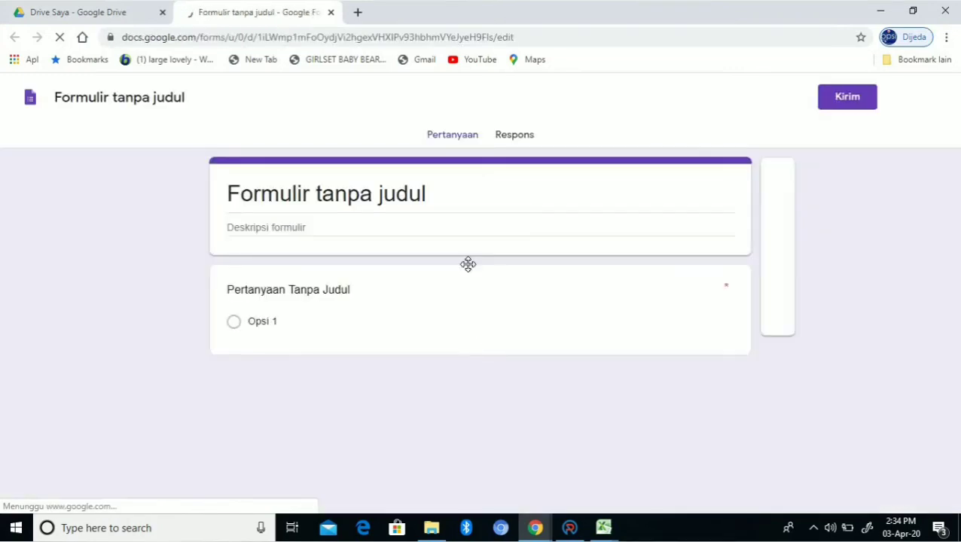
- Search Google in a new browser tab for "soal kelas 1 tema 7 subtema 5"
{"action": "left_click", "coordinate": [358, 12]}
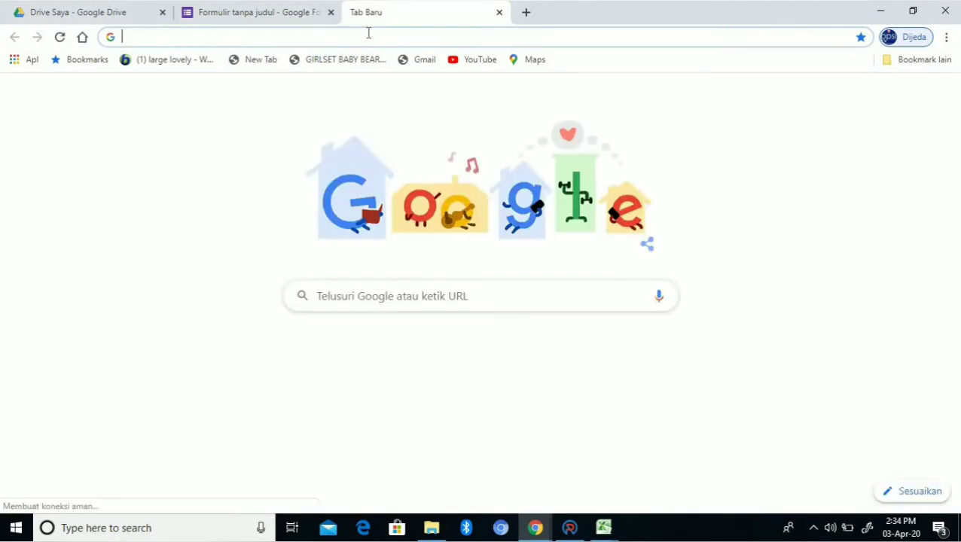
{"action": "type", "text": "SOAL KELAS"}
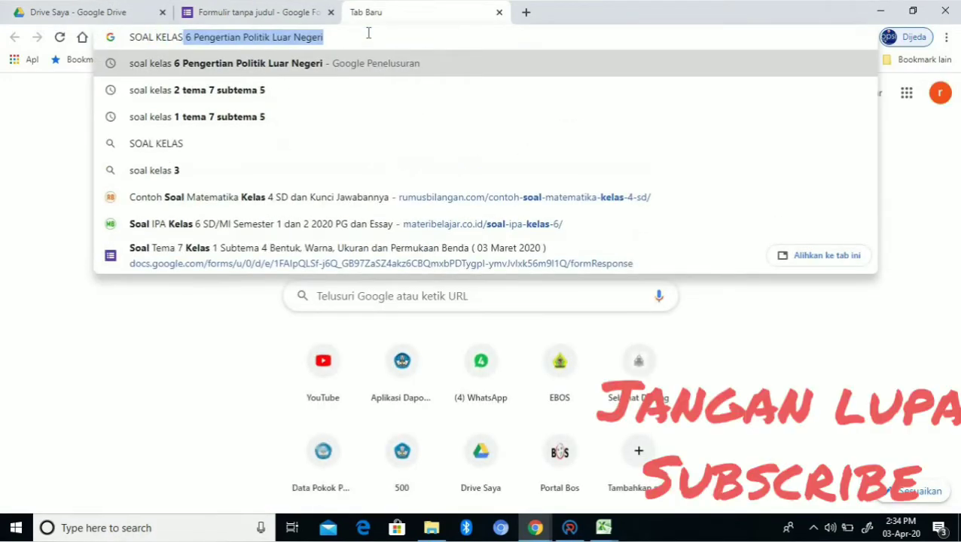
{"action": "type", "text": " 1"}
{"action": "key", "text": "Return"}
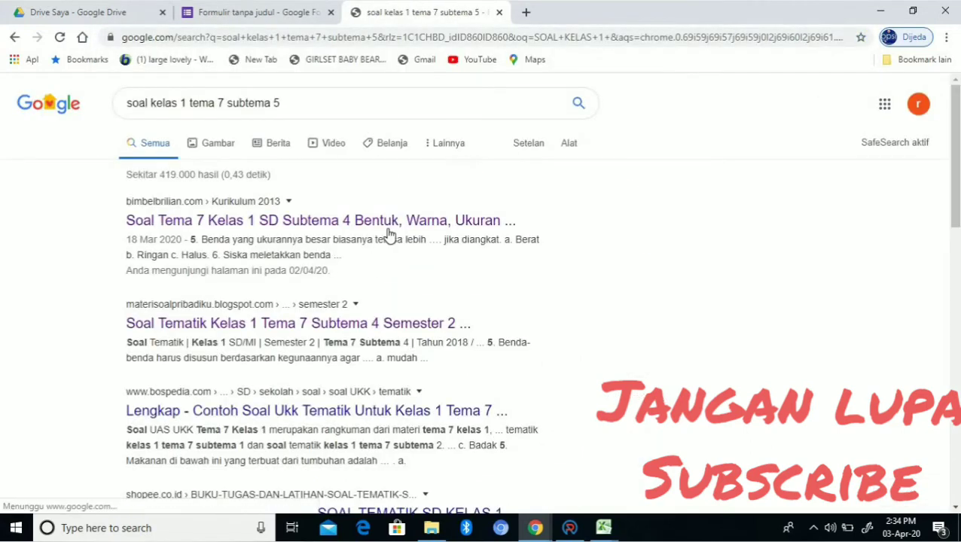
- Open the bospedia.com result for Kelas 1 Tema 7, look through its sample questions, and return to the search results
{"action": "scroll", "coordinate": [328, 305], "scroll_direction": "down", "scroll_amount": 4}
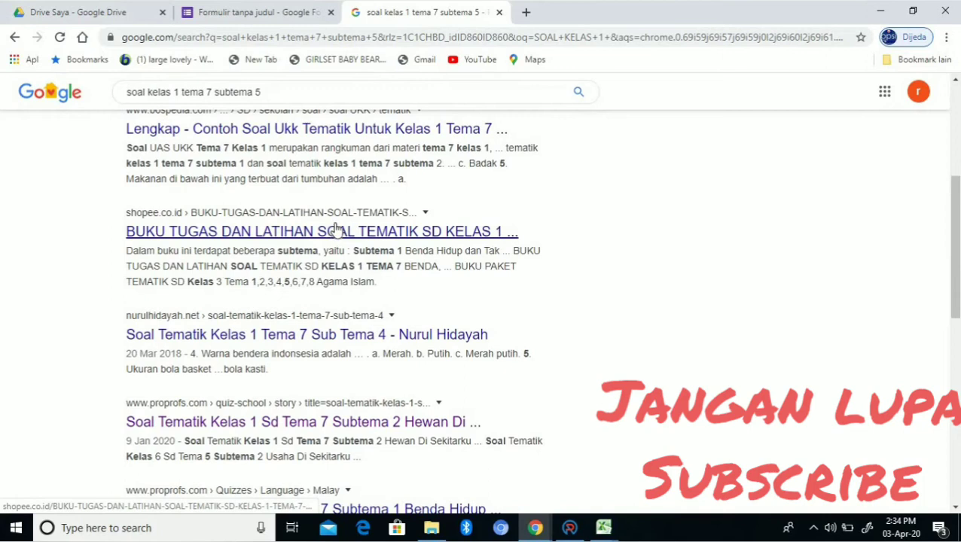
{"action": "left_click", "coordinate": [371, 129]}
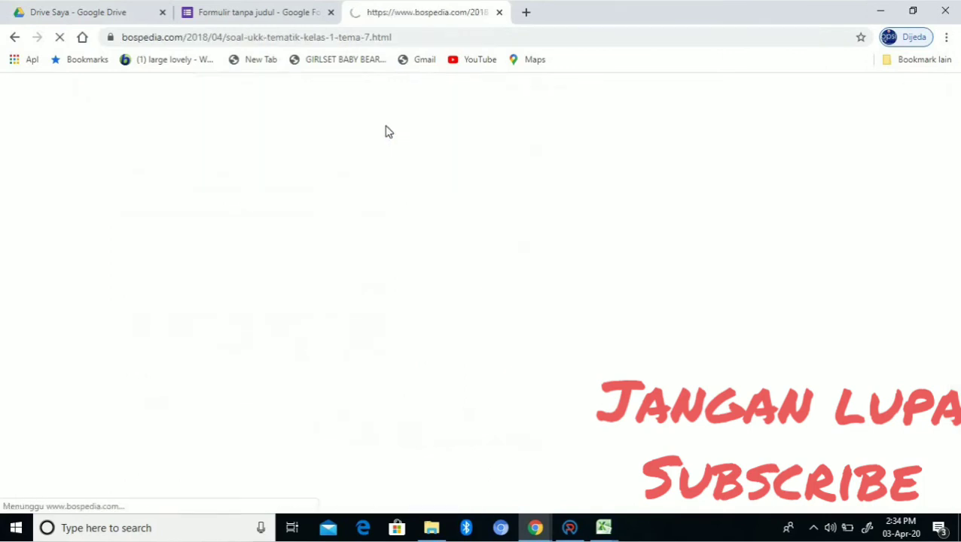
{"action": "scroll", "coordinate": [388, 159], "scroll_direction": "down", "scroll_amount": 9}
{"action": "scroll", "coordinate": [388, 165], "scroll_direction": "down", "scroll_amount": 10}
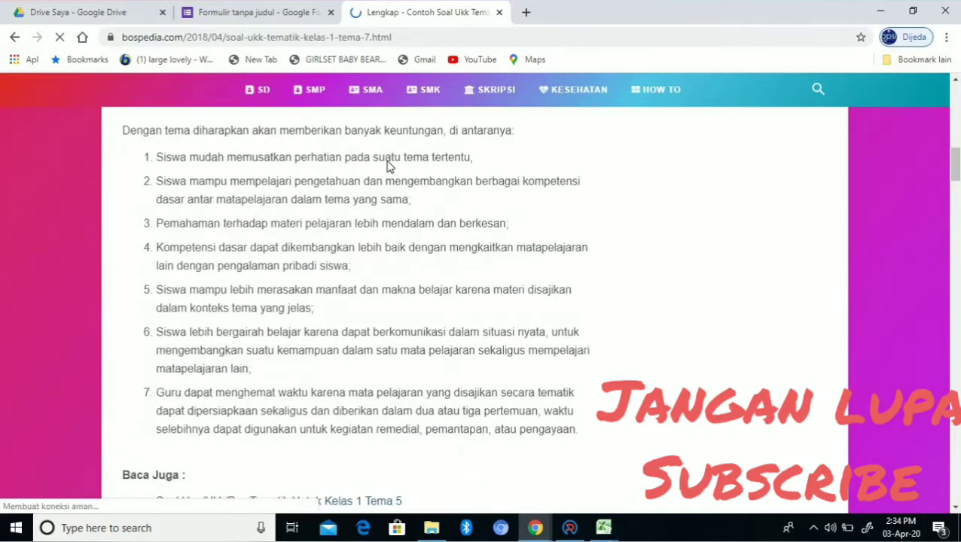
{"action": "scroll", "coordinate": [387, 165], "scroll_direction": "down", "scroll_amount": 1}
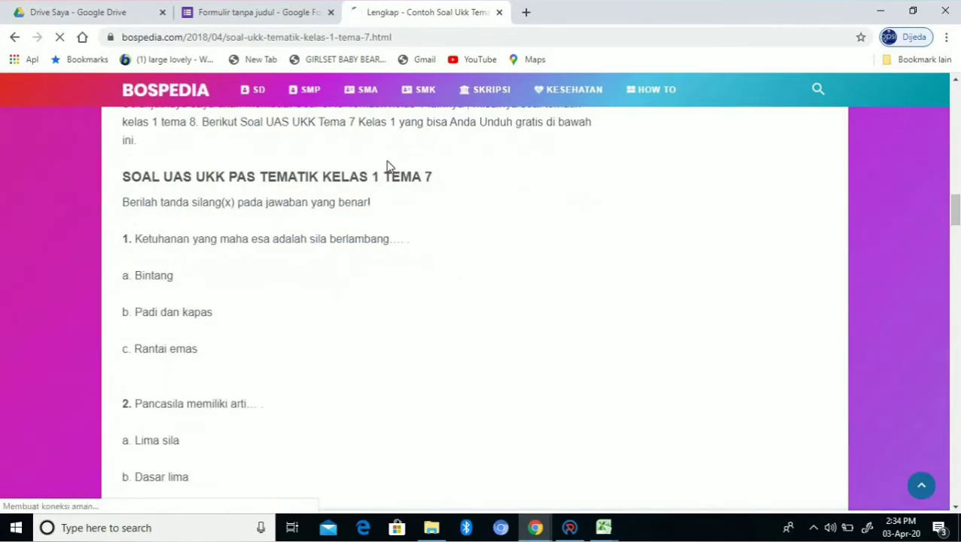
{"action": "scroll", "coordinate": [388, 166], "scroll_direction": "down", "scroll_amount": 2}
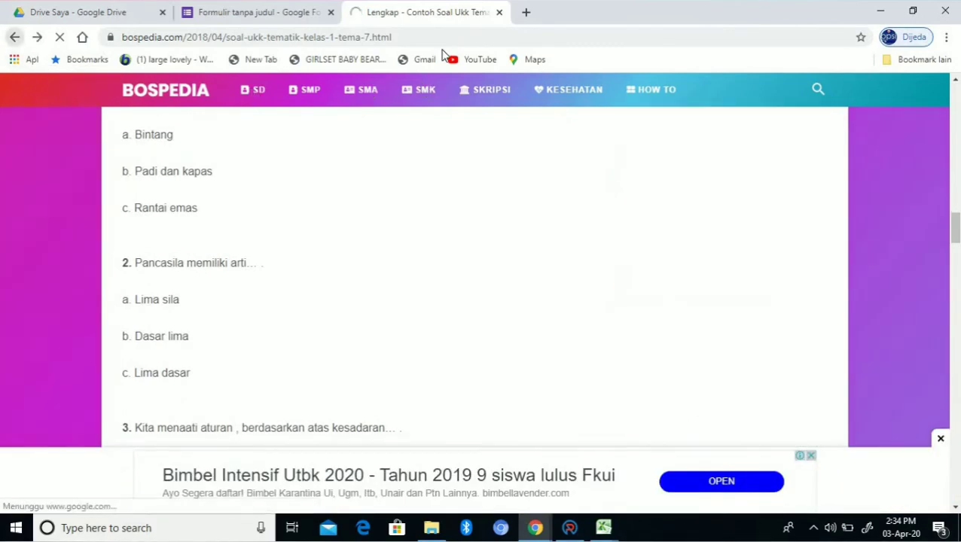
{"action": "key", "text": "alt+Left"}
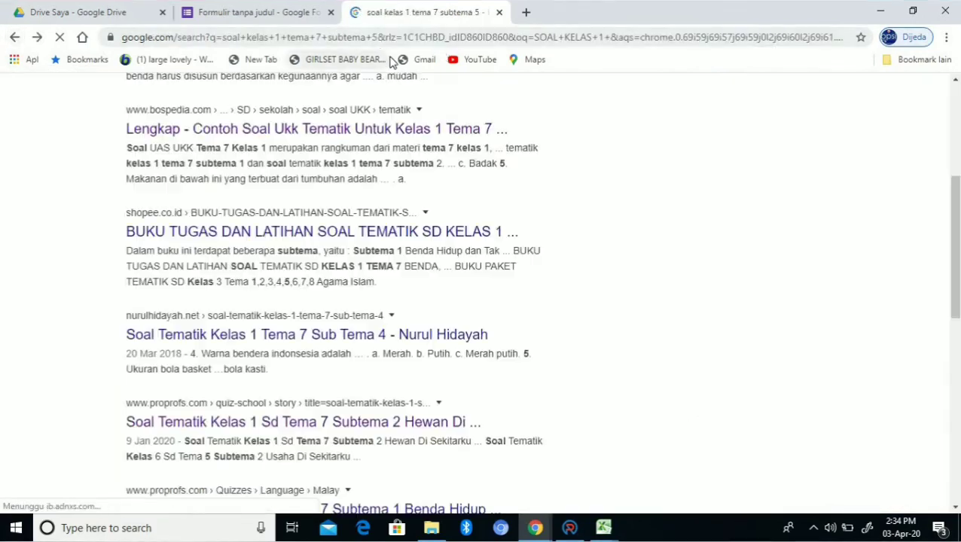
- Search Google for "soal kelas 3 tema 7 subtema 4"
{"action": "left_click", "coordinate": [472, 35]}
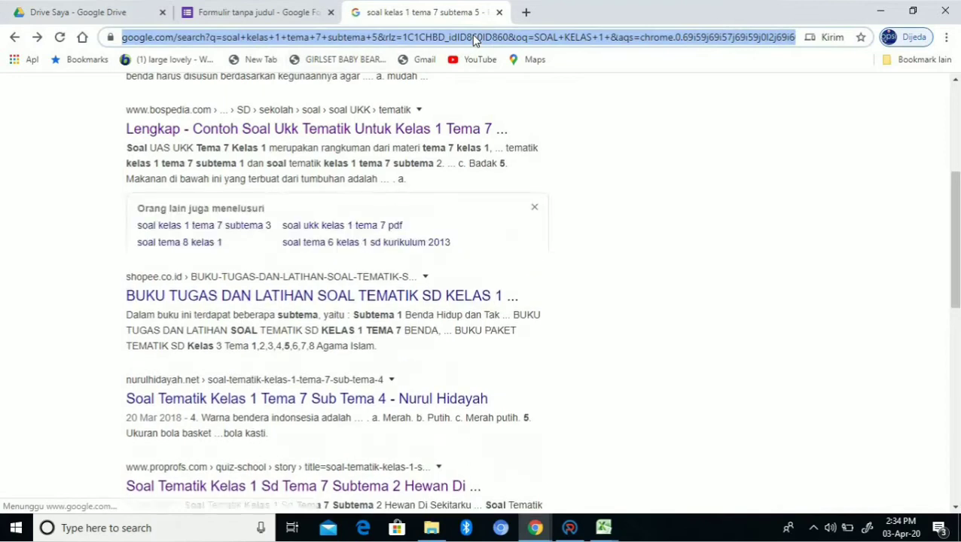
{"action": "type", "text": "SOAL KELAS"}
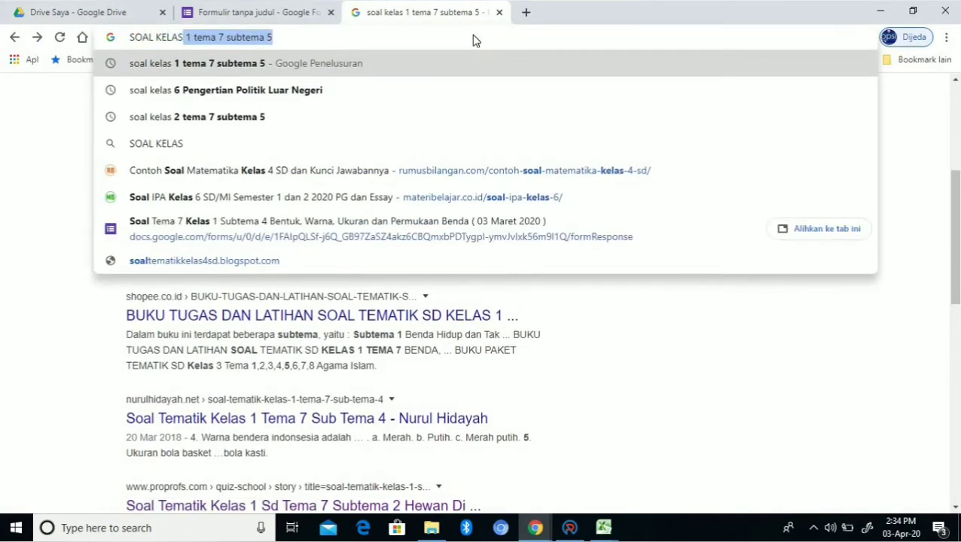
{"action": "type", "text": " 3"}
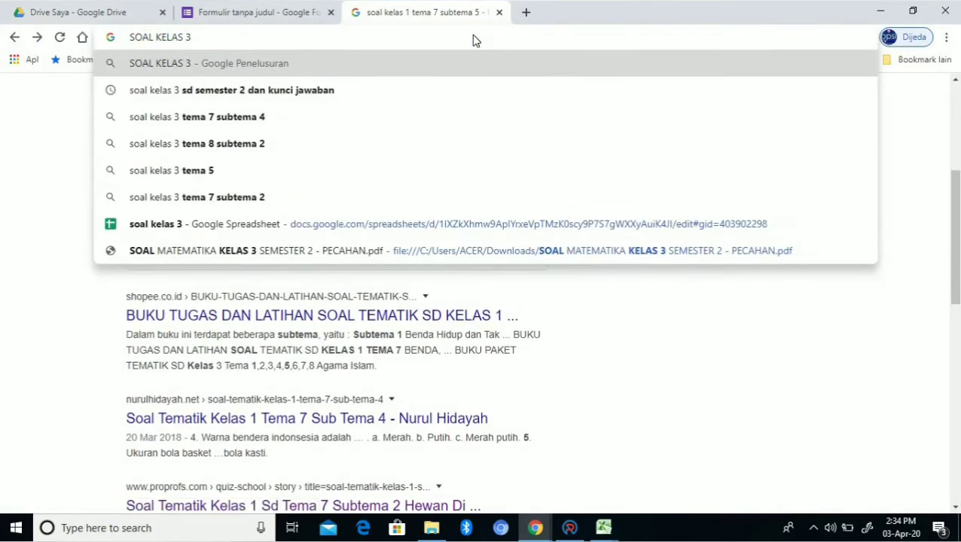
{"action": "left_click", "coordinate": [384, 126]}
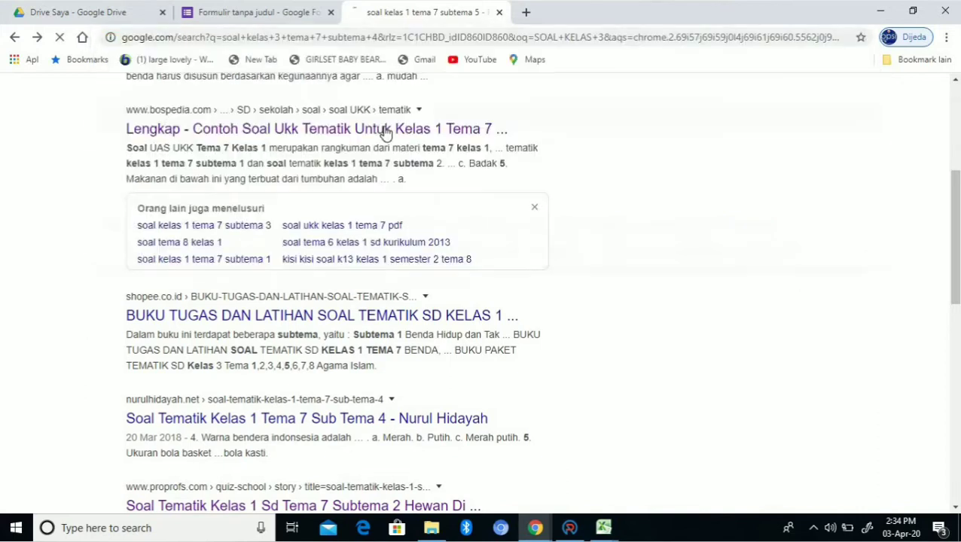
- Open the heyulita.com page on Soal Tematik Kelas 3 Tema 7 Subtema 4 and read through its multiple-choice questions
{"action": "left_click", "coordinate": [291, 224]}
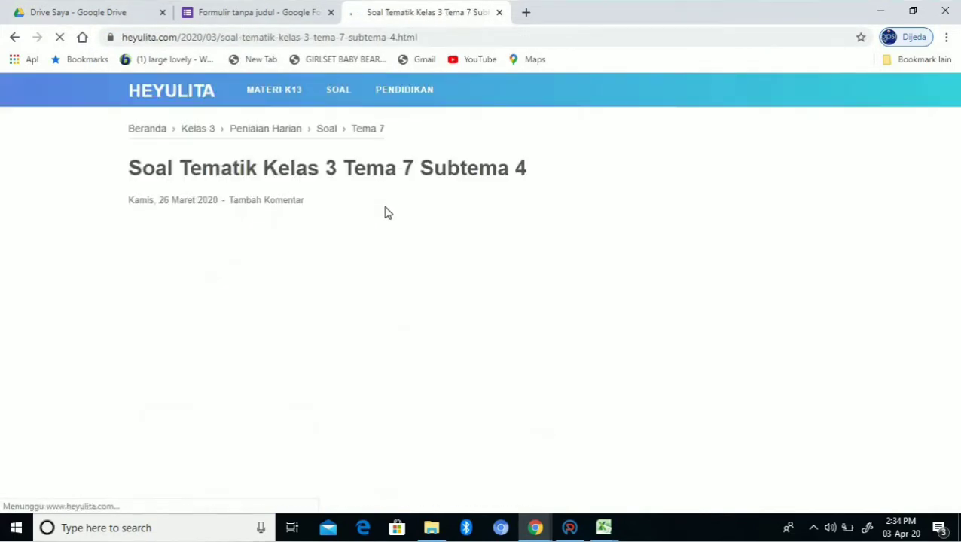
{"action": "scroll", "coordinate": [332, 234], "scroll_direction": "down", "scroll_amount": 15}
{"action": "scroll", "coordinate": [332, 234], "scroll_direction": "down", "scroll_amount": 5}
{"action": "scroll", "coordinate": [226, 154], "scroll_direction": "up", "scroll_amount": 3}
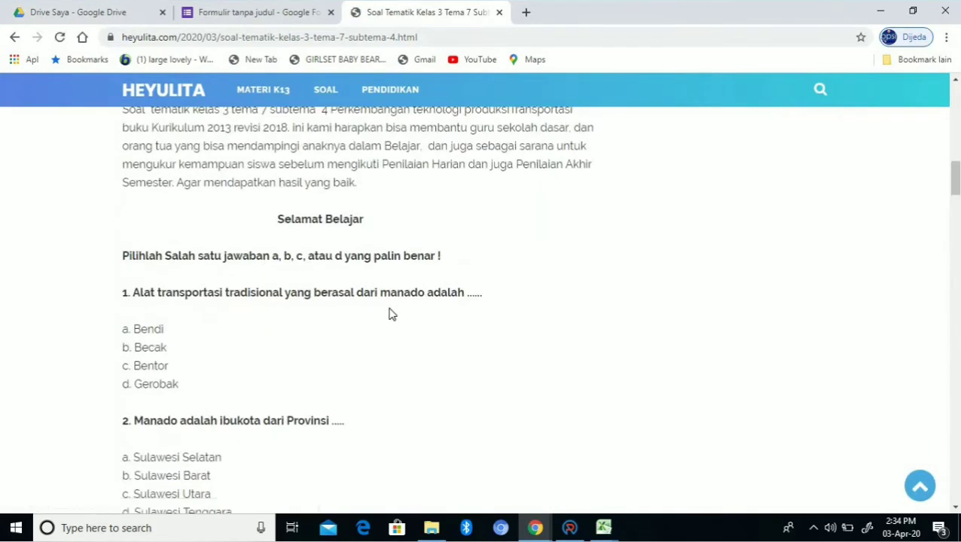
{"action": "scroll", "coordinate": [251, 279], "scroll_direction": "down", "scroll_amount": 2}
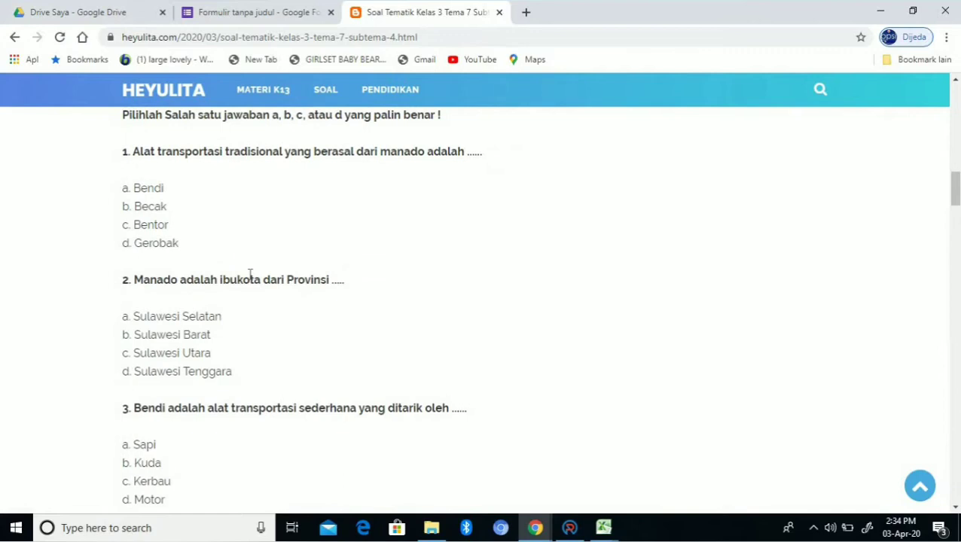
{"action": "scroll", "coordinate": [250, 275], "scroll_direction": "down", "scroll_amount": 1}
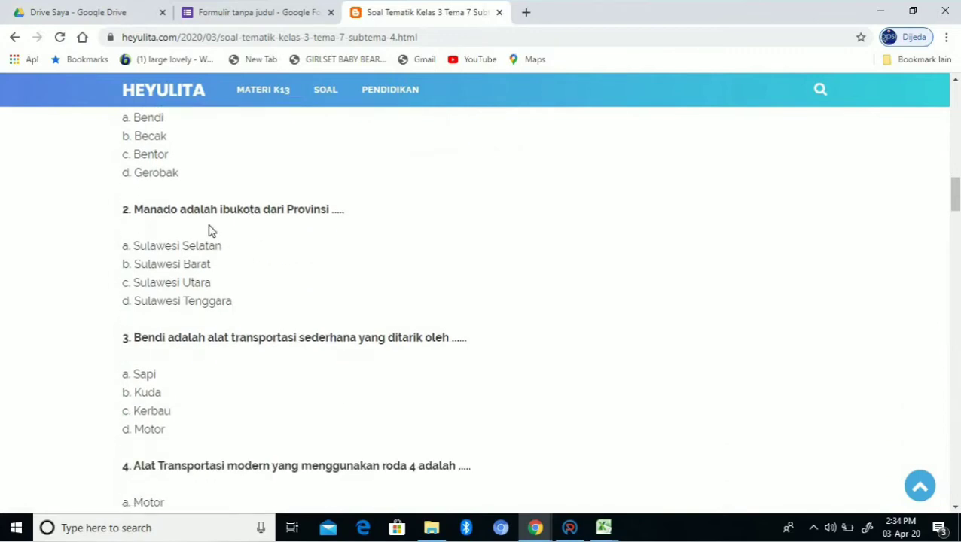
{"action": "scroll", "coordinate": [212, 231], "scroll_direction": "down", "scroll_amount": 4}
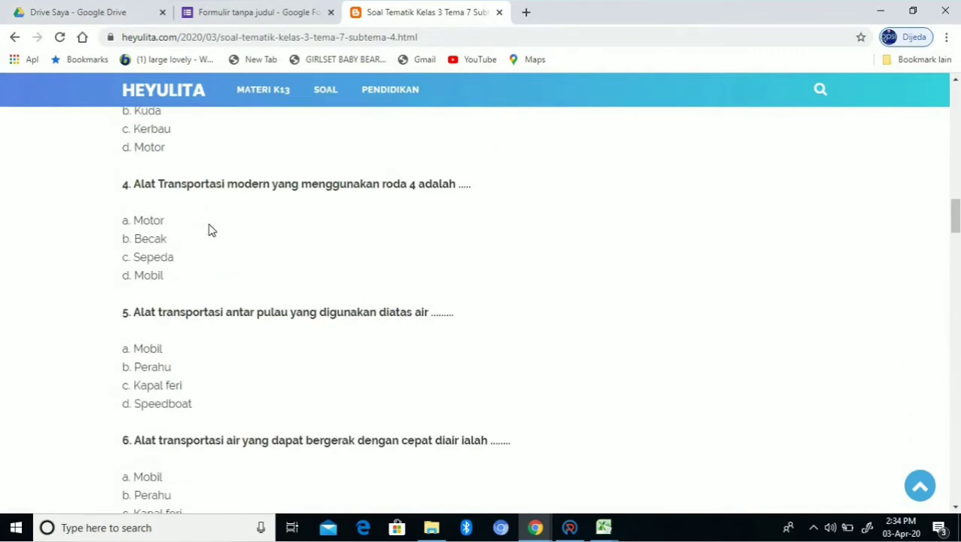
{"action": "scroll", "coordinate": [211, 230], "scroll_direction": "down", "scroll_amount": 6}
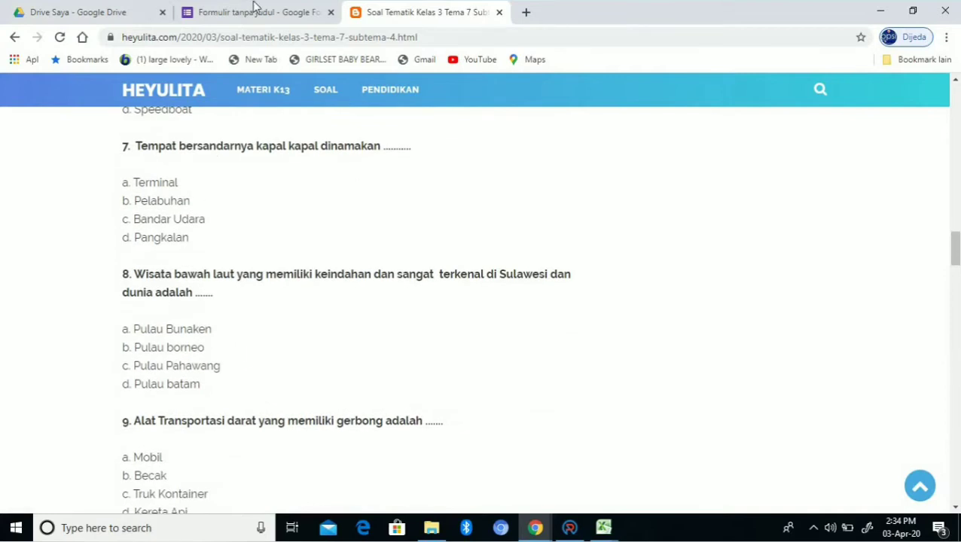
- Return to the untitled form and set its title to "Soal kelas 3 Tema 7 subtema 4"
{"action": "left_click", "coordinate": [225, 13]}
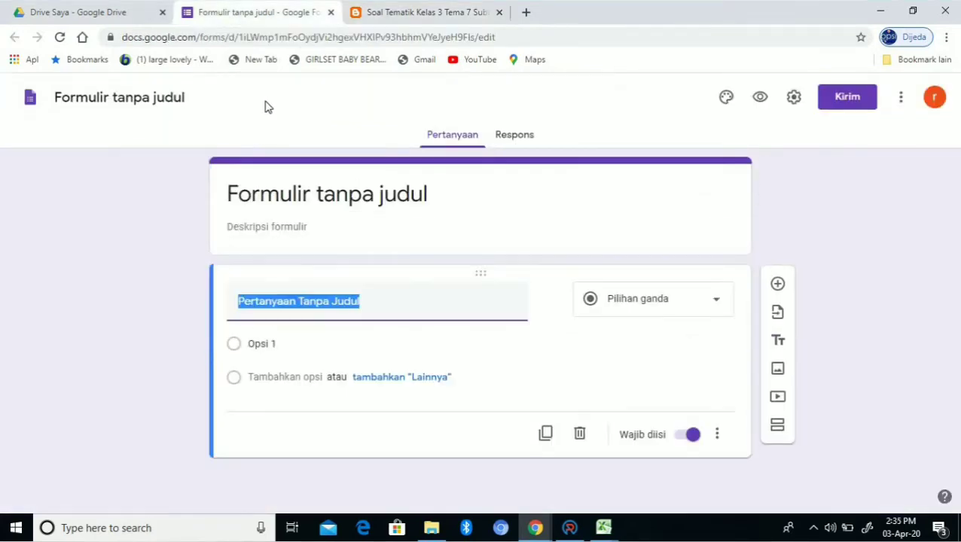
{"action": "left_click", "coordinate": [202, 169]}
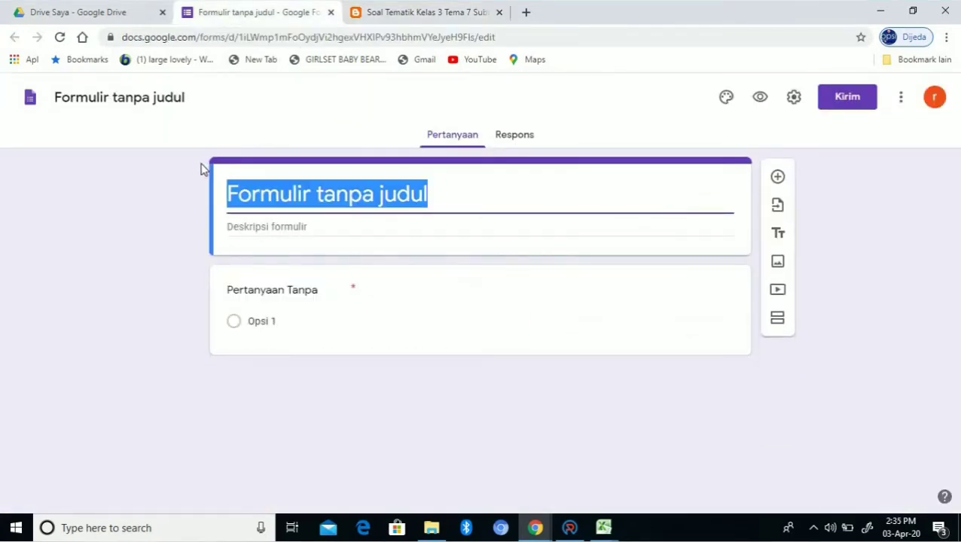
{"action": "type", "text": "SO"}
{"action": "key", "text": "BackSpace"}
{"action": "type", "text": "oal"}
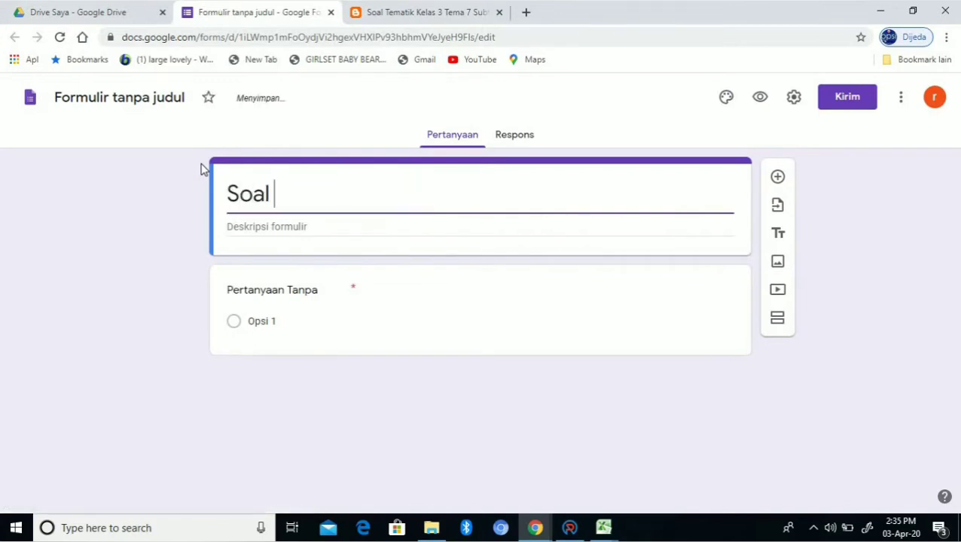
{"action": "type", "text": " kelas"}
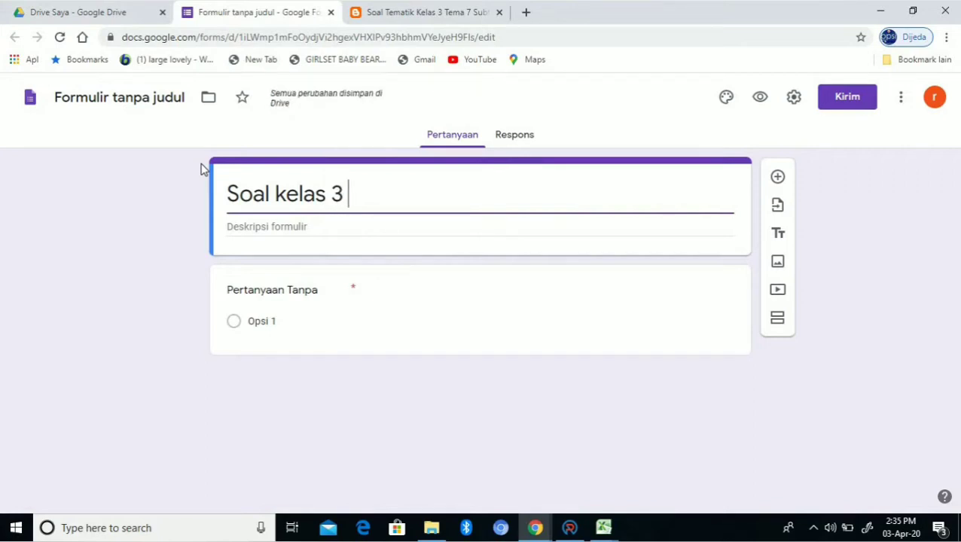
{"action": "type", "text": "3 te"}
{"action": "key", "text": "BackSpace"}
{"action": "key", "text": "BackSpace"}
{"action": "type", "text": "Tema "}
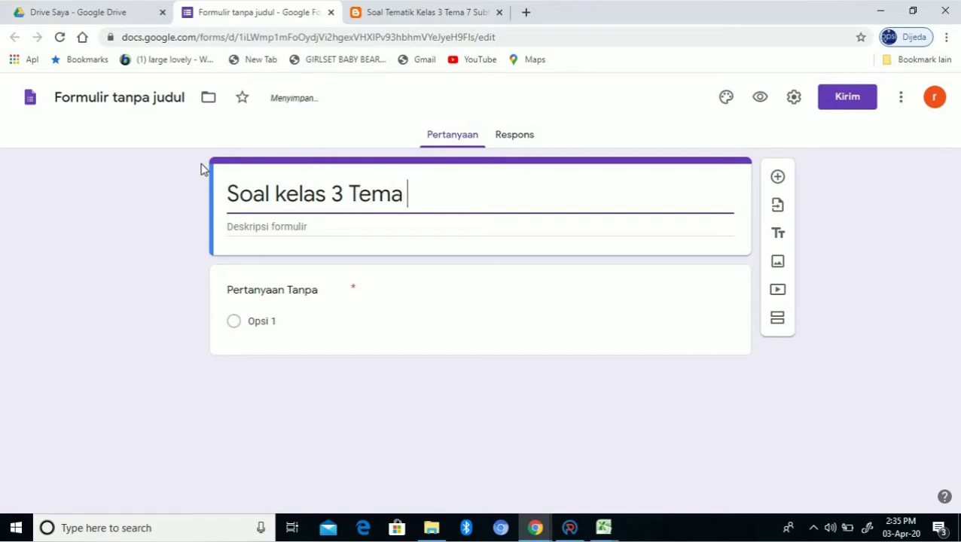
{"action": "type", "text": "7 subte"}
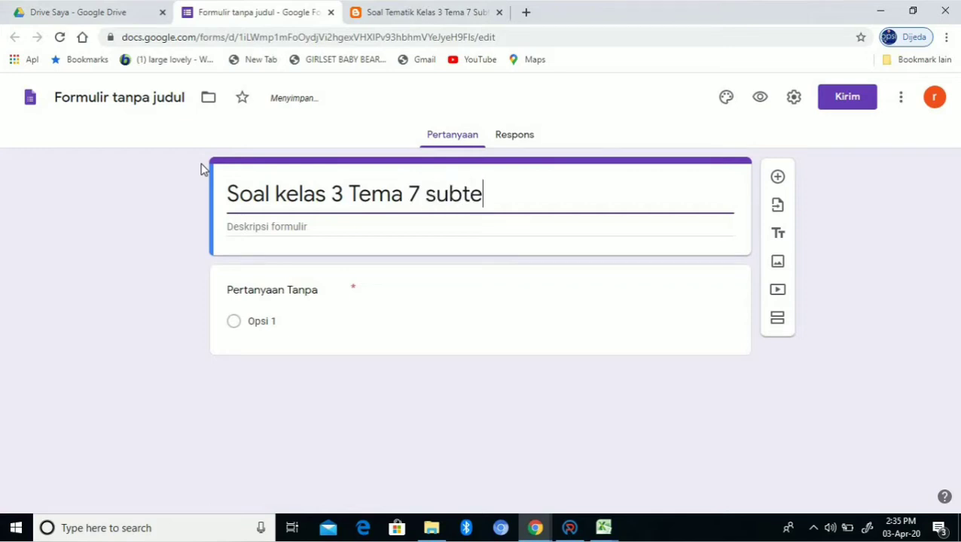
{"action": "type", "text": "ma 4"}
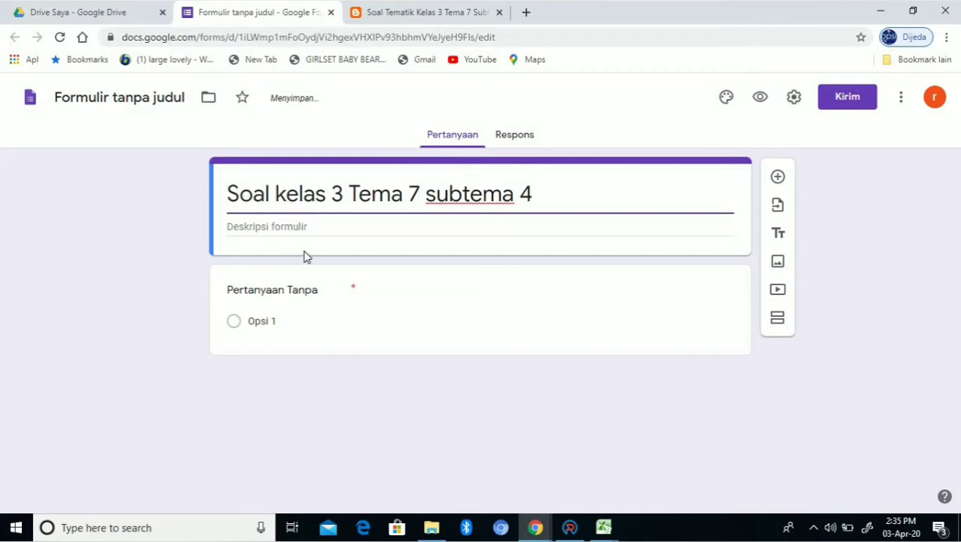
- Append the date "( 03 APRIL 2020 )" to the end of the form title
{"action": "left_click", "coordinate": [382, 225]}
{"action": "left_click", "coordinate": [548, 204]}
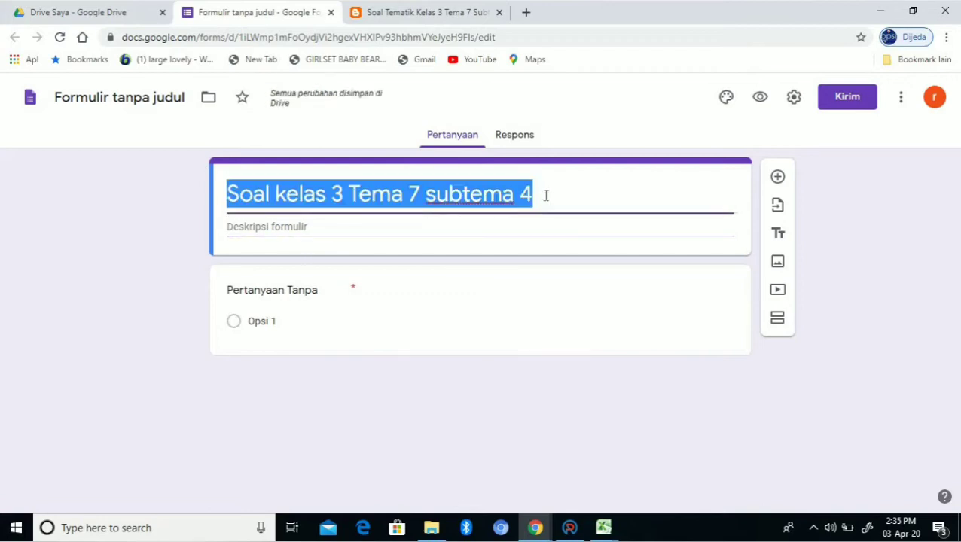
{"action": "left_click", "coordinate": [555, 196]}
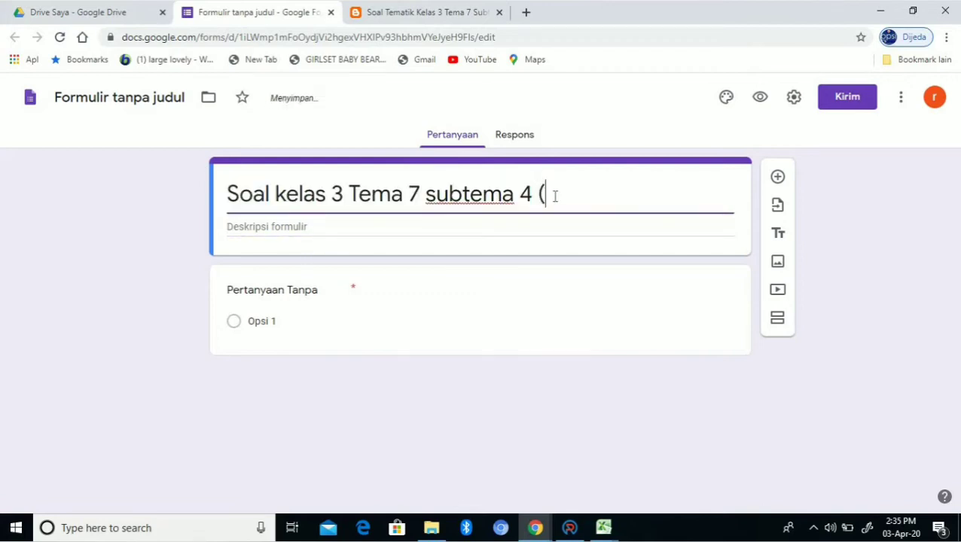
{"action": "type", "text": "( 03"}
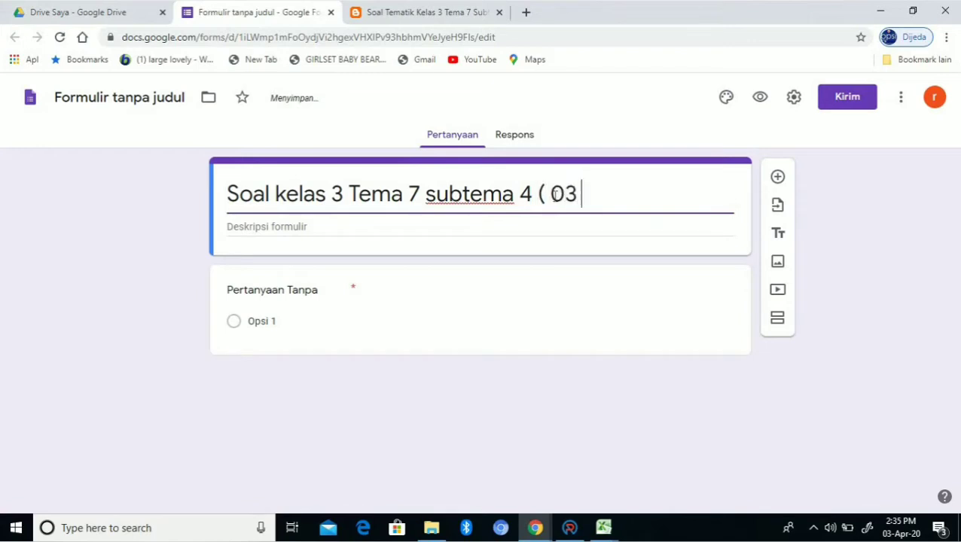
{"action": "type", "text": " APR"}
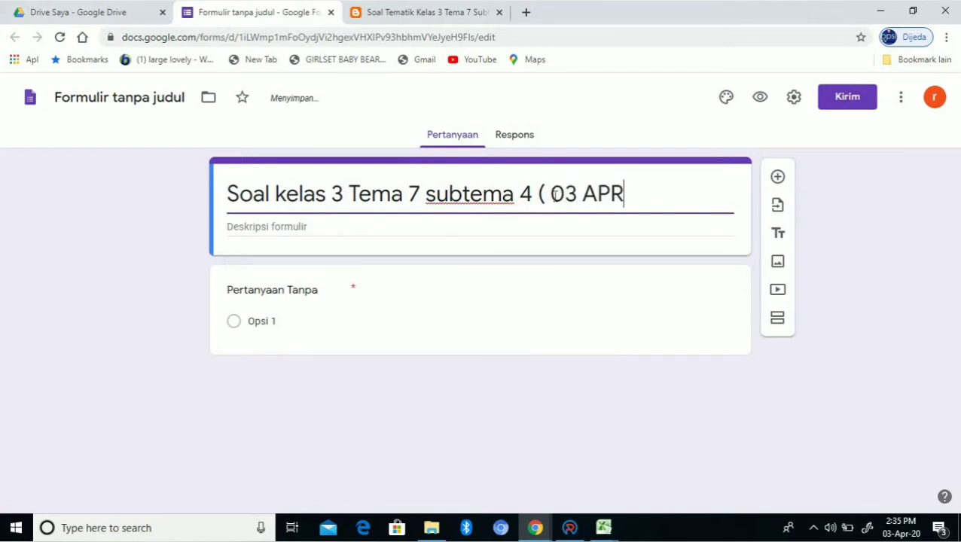
{"action": "type", "text": "IL 2020"}
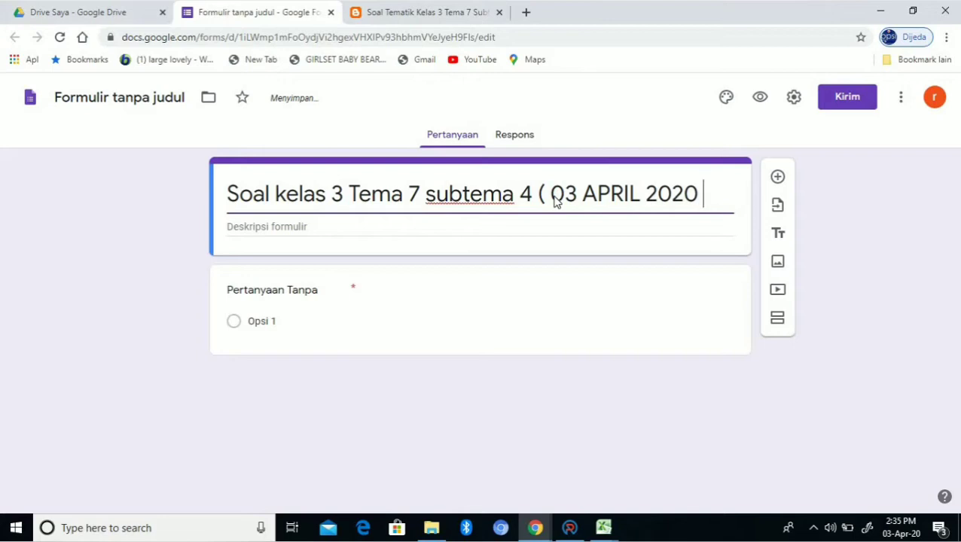
{"action": "left_click", "coordinate": [545, 247]}
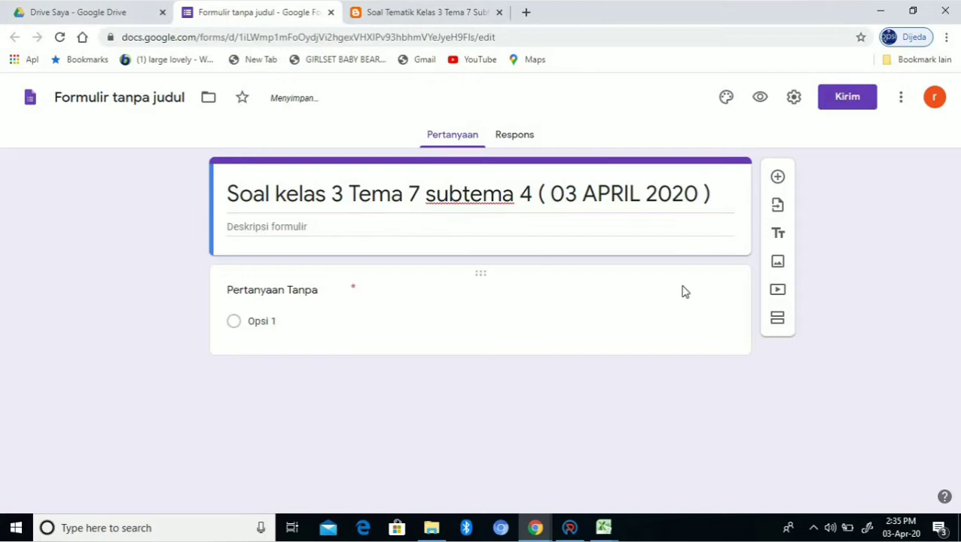
- Add a question named "NAMA" and set its type to Jawaban singkat
{"action": "left_click", "coordinate": [777, 178]}
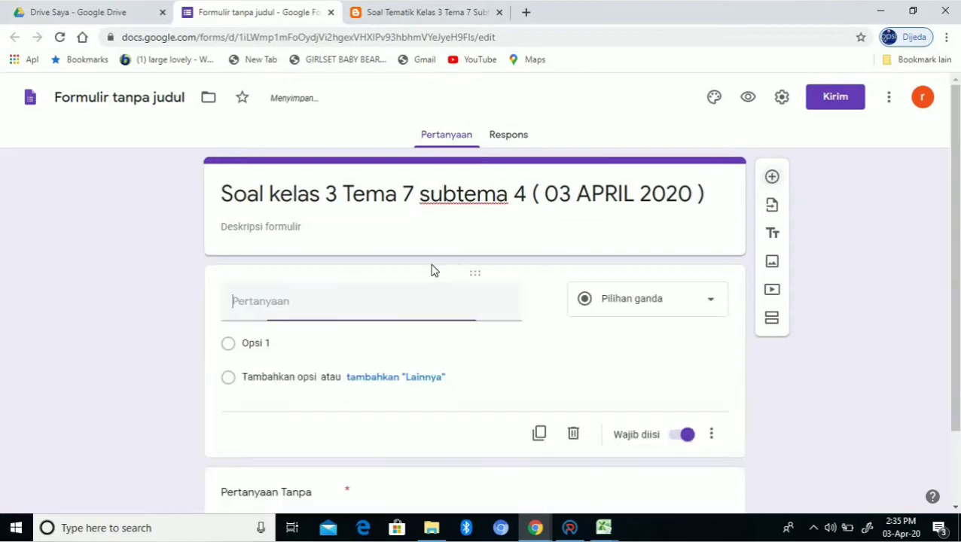
{"action": "type", "text": "NAMA"}
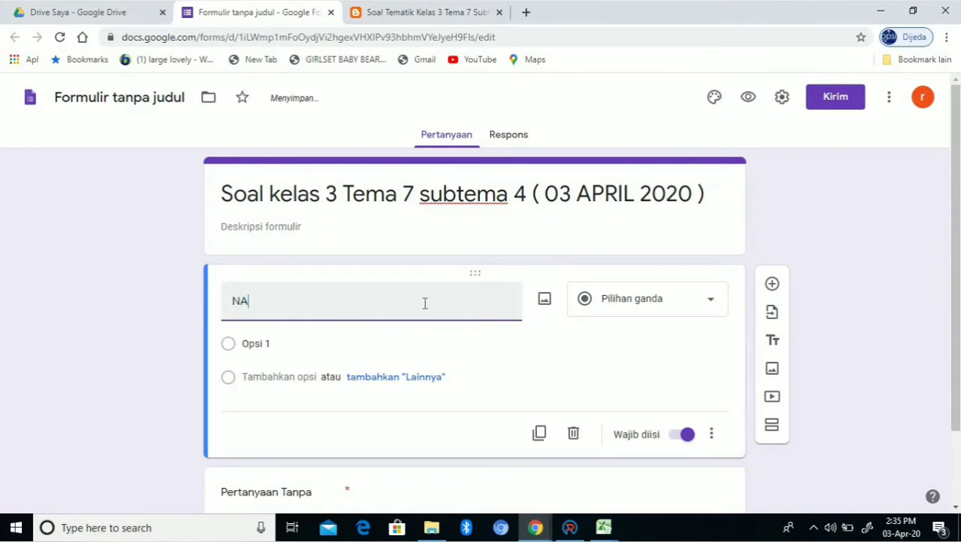
{"action": "left_click", "coordinate": [701, 290]}
{"action": "left_click", "coordinate": [670, 122]}
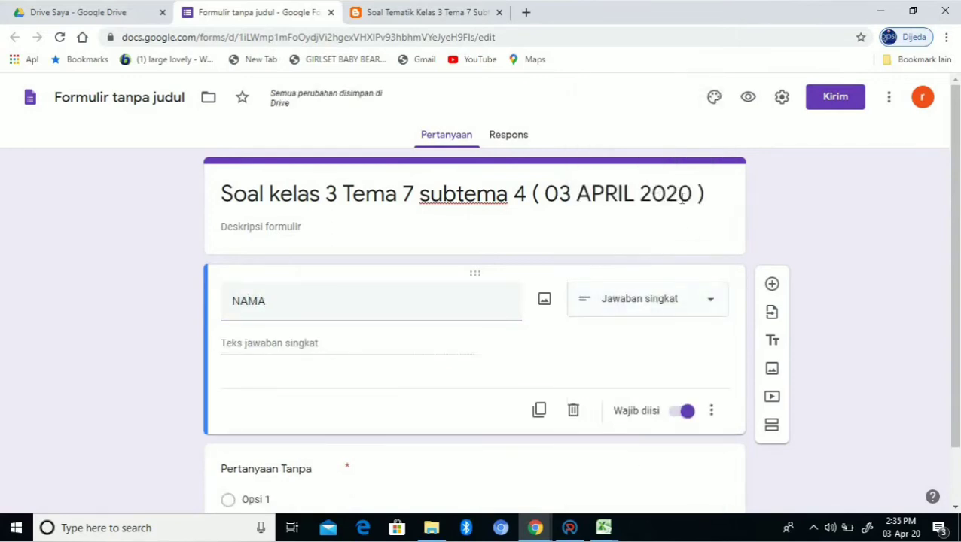
- Add a short-answer question named "KELAS" below NAMA
{"action": "left_click", "coordinate": [772, 284]}
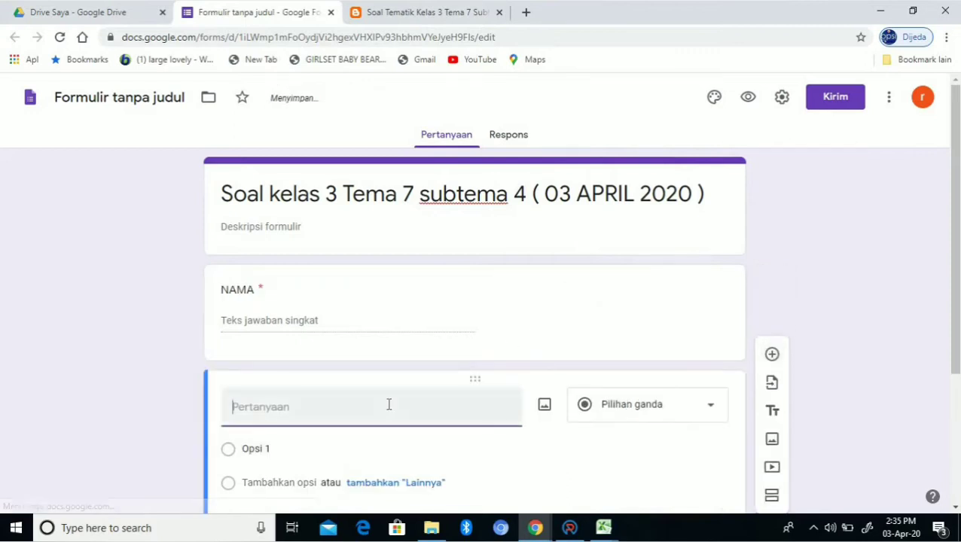
{"action": "type", "text": "KELAS"}
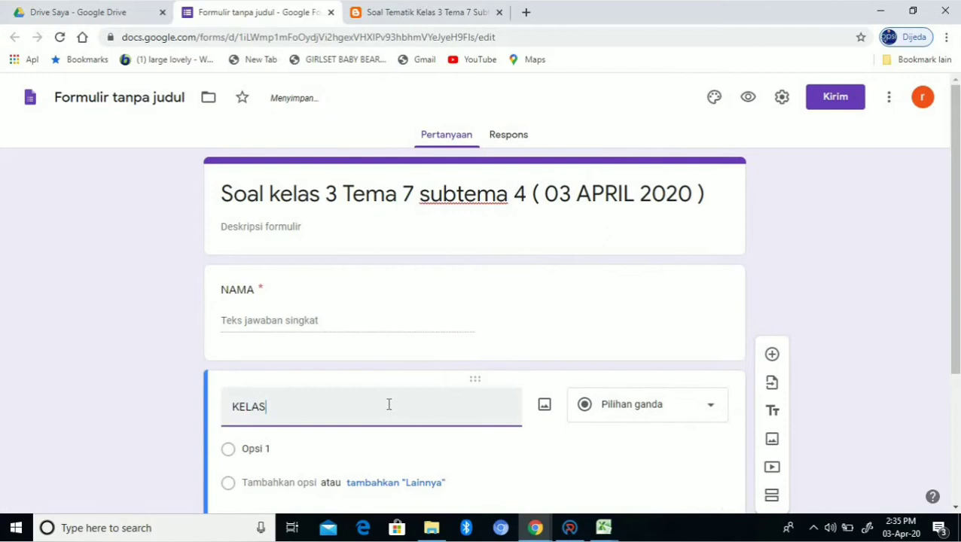
{"action": "scroll", "coordinate": [510, 253], "scroll_direction": "down", "scroll_amount": 3}
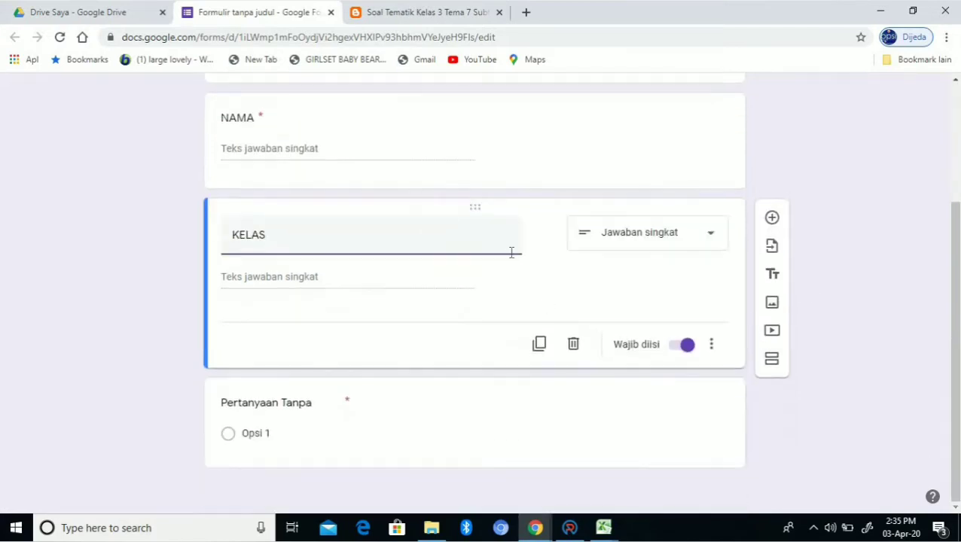
- Delete the untitled multiple-choice question below KELAS
{"action": "left_click", "coordinate": [572, 404]}
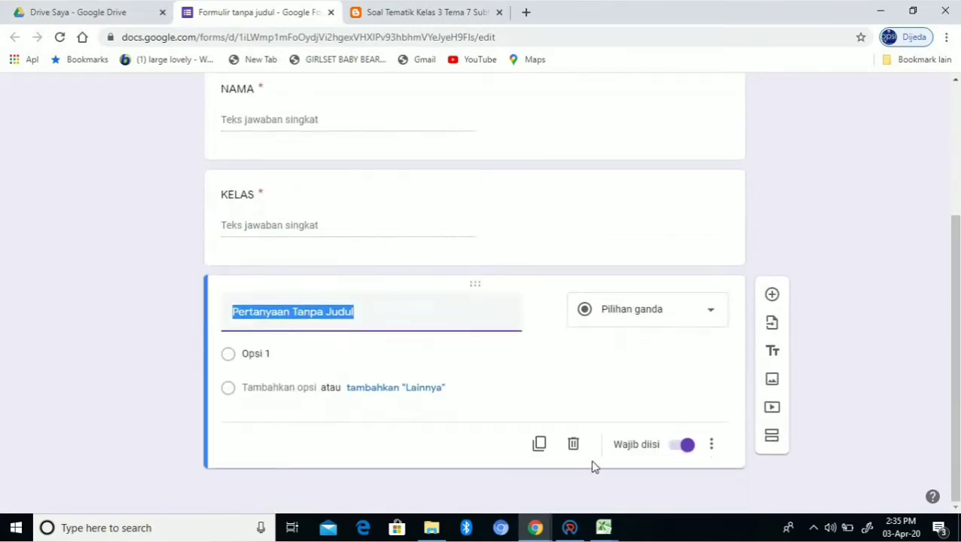
{"action": "left_click", "coordinate": [573, 445]}
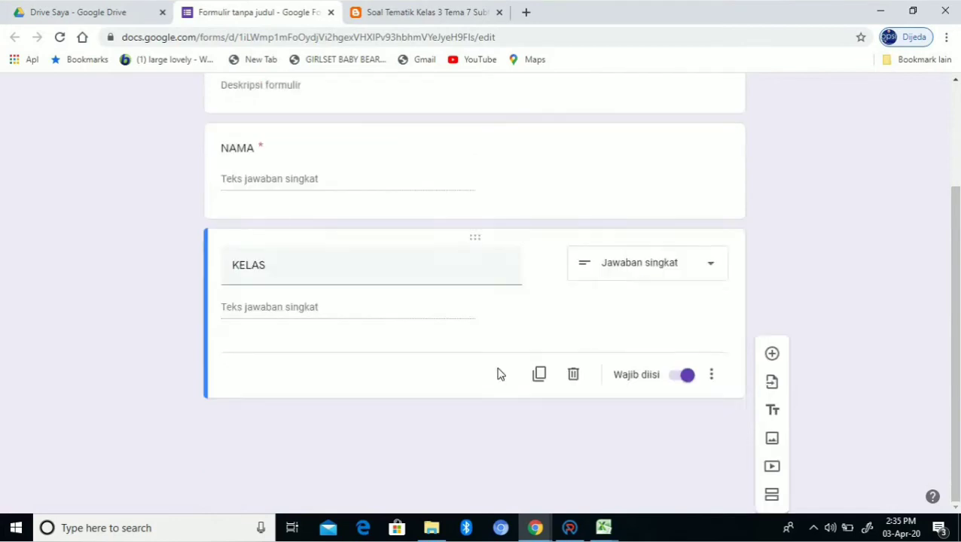
{"action": "left_click", "coordinate": [466, 271]}
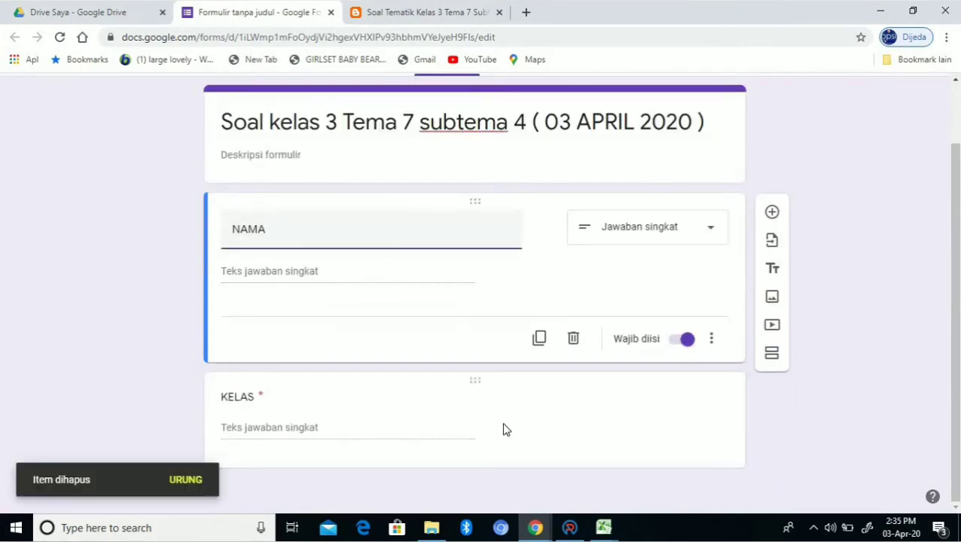
- Add a new section to the form after the KELAS question
{"action": "left_click", "coordinate": [542, 407]}
{"action": "left_click", "coordinate": [610, 250]}
{"action": "left_click", "coordinate": [633, 431]}
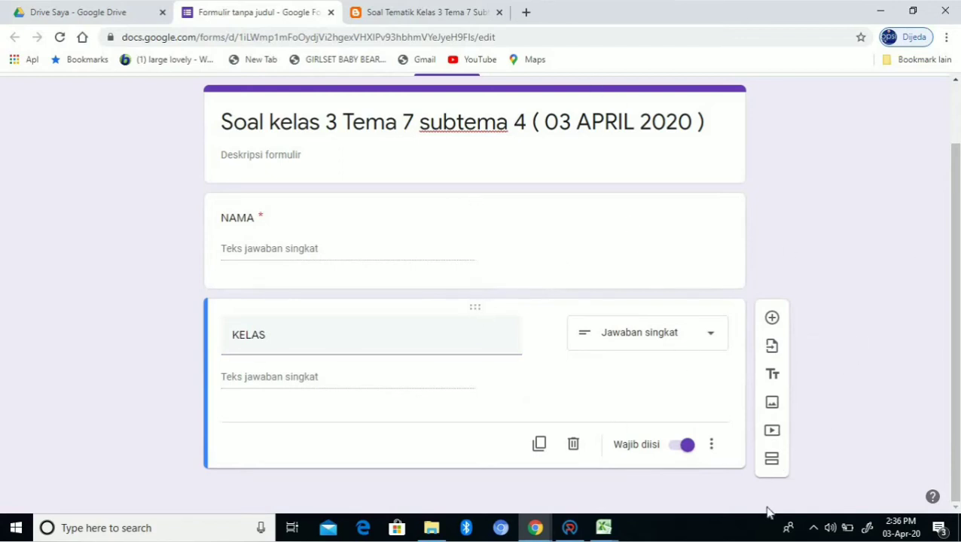
{"action": "left_click", "coordinate": [768, 465]}
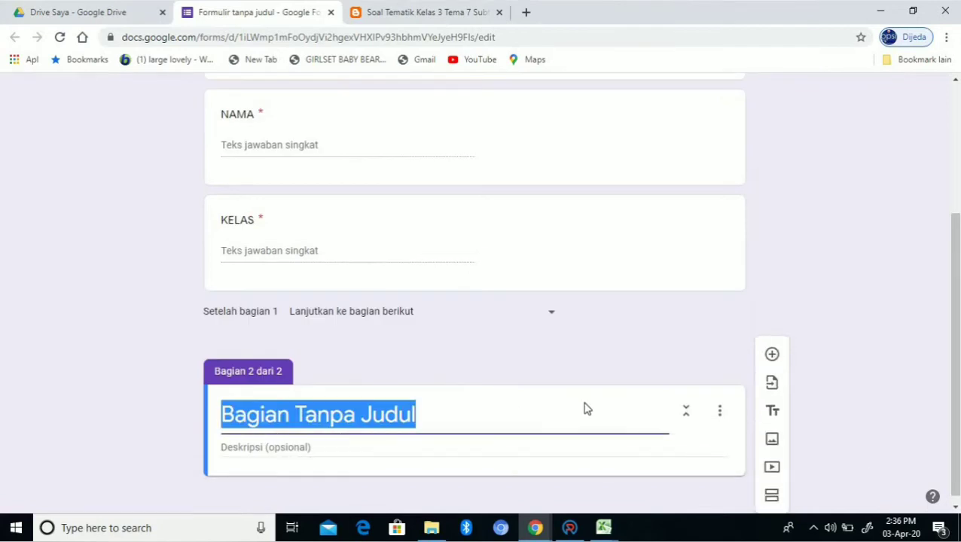
{"action": "type", "text": "JAWABLA "}
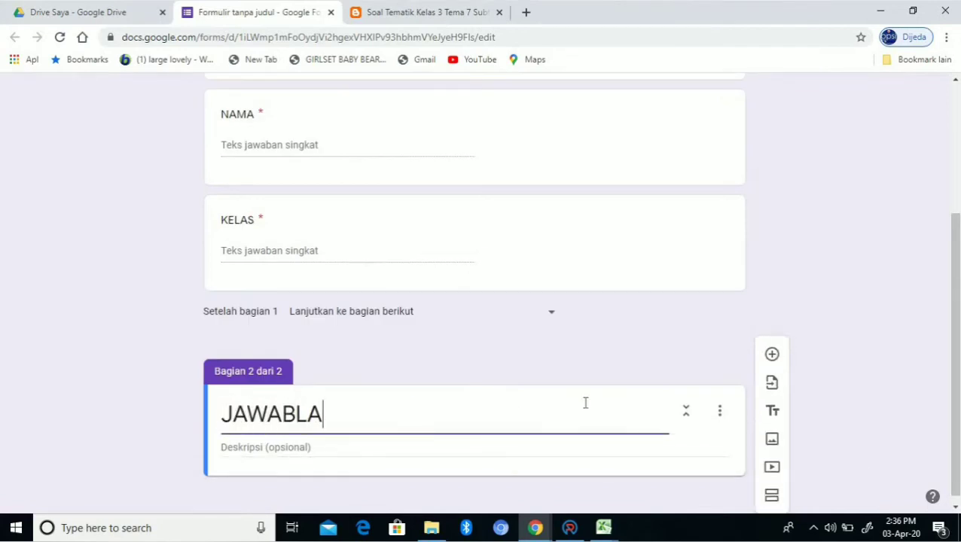
{"action": "type", "text": "H PERTAN"}
{"action": "key", "text": "BackSpace"}
{"action": "key", "text": "BackSpace"}
{"action": "key", "text": "BackSpace"}
{"action": "key", "text": "BackSpace"}
{"action": "key", "text": "BackSpace"}
{"action": "key", "text": "BackSpace"}
{"action": "key", "text": "BackSpace"}
{"action": "key", "text": "BackSpace"}
{"action": "key", "text": "BackSpace"}
{"action": "key", "text": "BackSpace"}
{"action": "key", "text": "BackSpace"}
{"action": "key", "text": "BackSpace"}
{"action": "key", "text": "BackSpace"}
{"action": "key", "text": "BackSpace"}
{"action": "key", "text": "BackSpace"}
- Title the second section "PILIHLAH JAWABAN YANG TEPAT DI BAWAH INI!"
{"action": "type", "text": "PILIHLAH "}
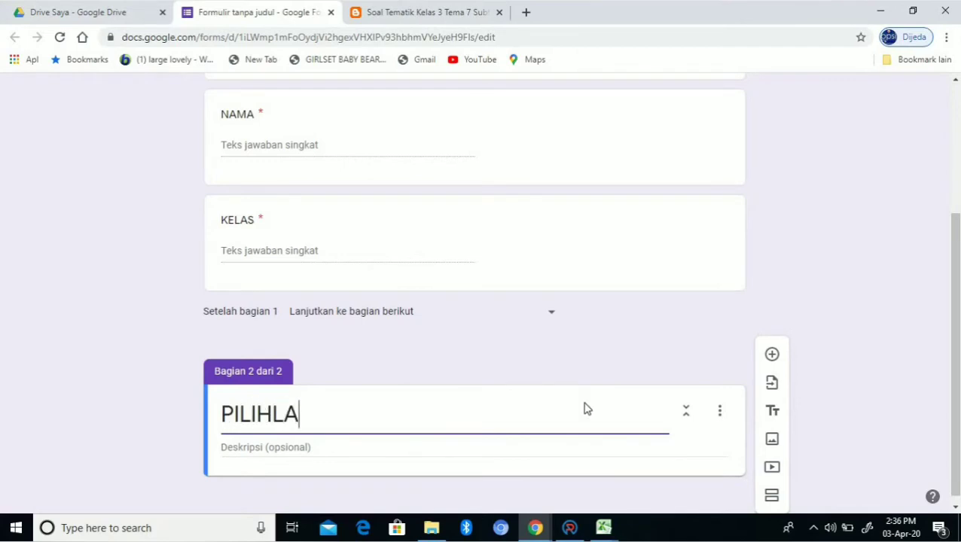
{"action": "type", "text": "JAWAB"}
{"action": "key", "text": "BackSpace"}
{"action": "type", "text": "ABAN "}
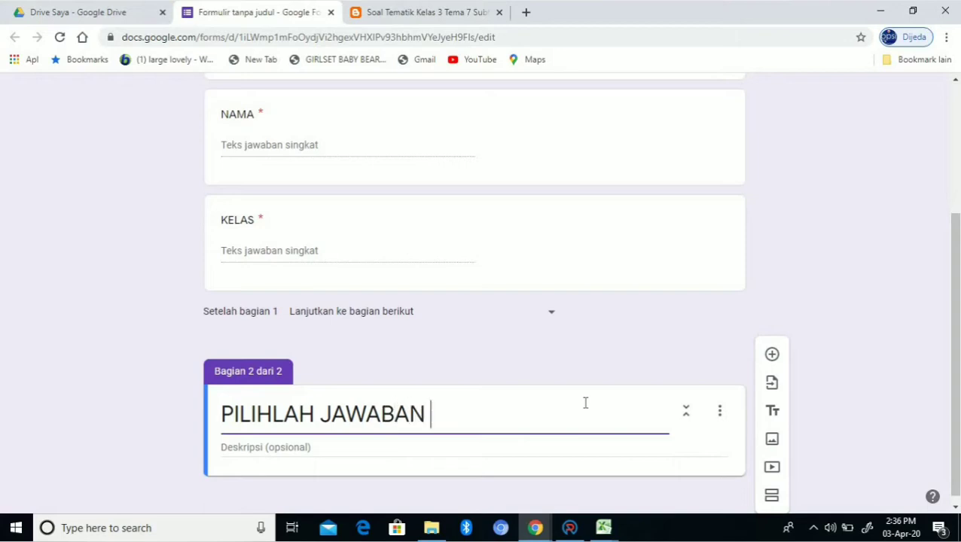
{"action": "type", "text": "YANG TEPAT DI"}
{"action": "key", "text": "BackSpace"}
{"action": "key", "text": "BackSpace"}
{"action": "key", "text": "BackSpace"}
{"action": "key", "text": "BackSpace"}
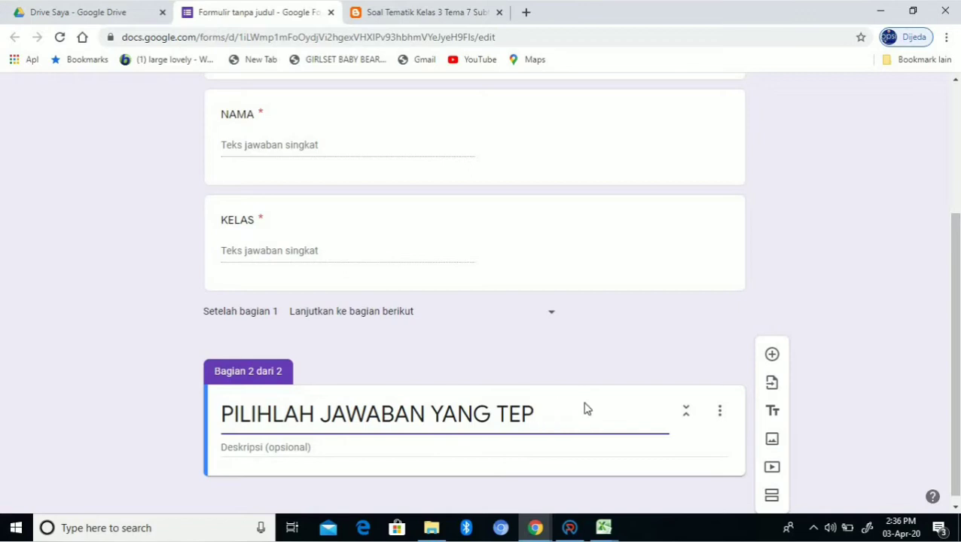
{"action": "type", "text": "AT DI BAWA"}
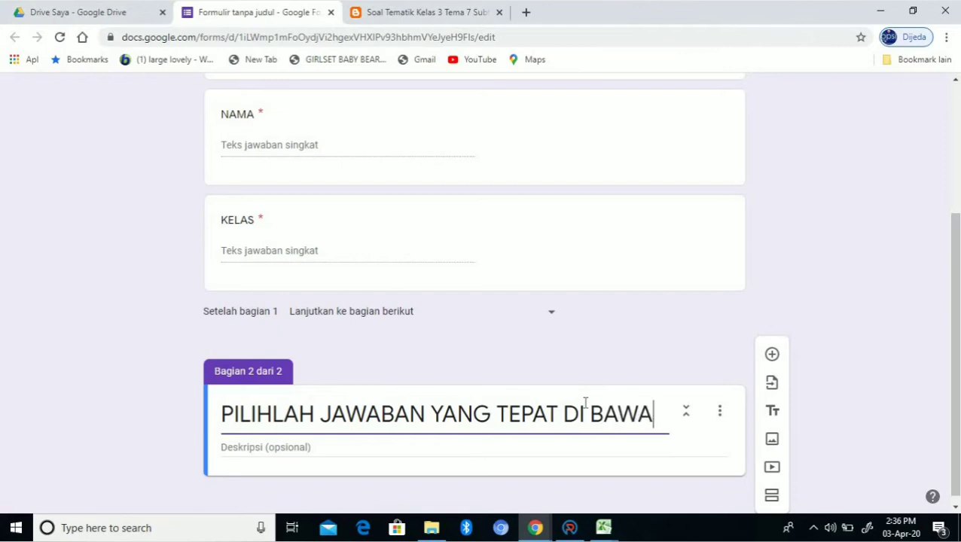
{"action": "type", "text": "H INI!"}
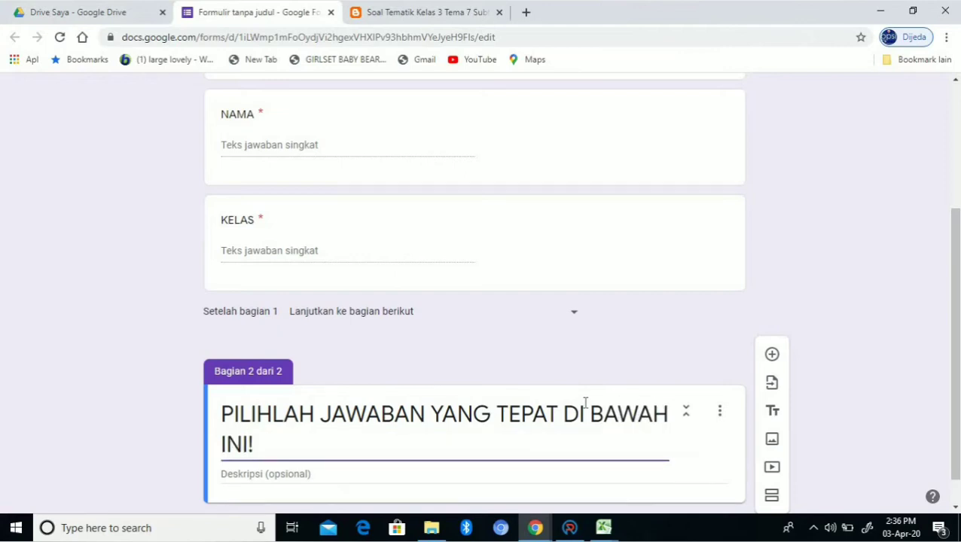
- Enter "BY OPERATOR SEKOLAH 2020" as the form description under the main title
{"action": "scroll", "coordinate": [585, 404], "scroll_direction": "down", "scroll_amount": 1}
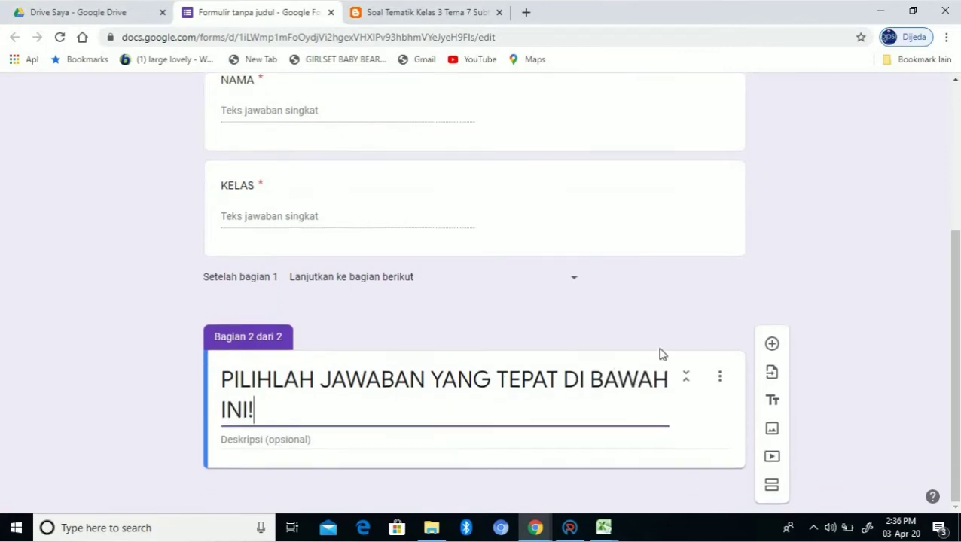
{"action": "scroll", "coordinate": [327, 329], "scroll_direction": "up", "scroll_amount": 1}
{"action": "scroll", "coordinate": [303, 281], "scroll_direction": "up", "scroll_amount": 3}
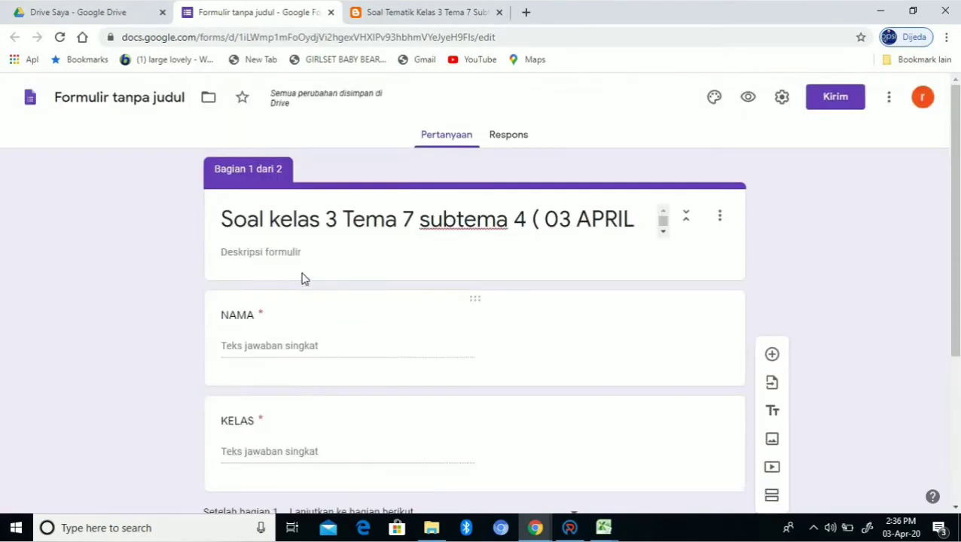
{"action": "left_click", "coordinate": [307, 255]}
{"action": "type", "text": "BY "}
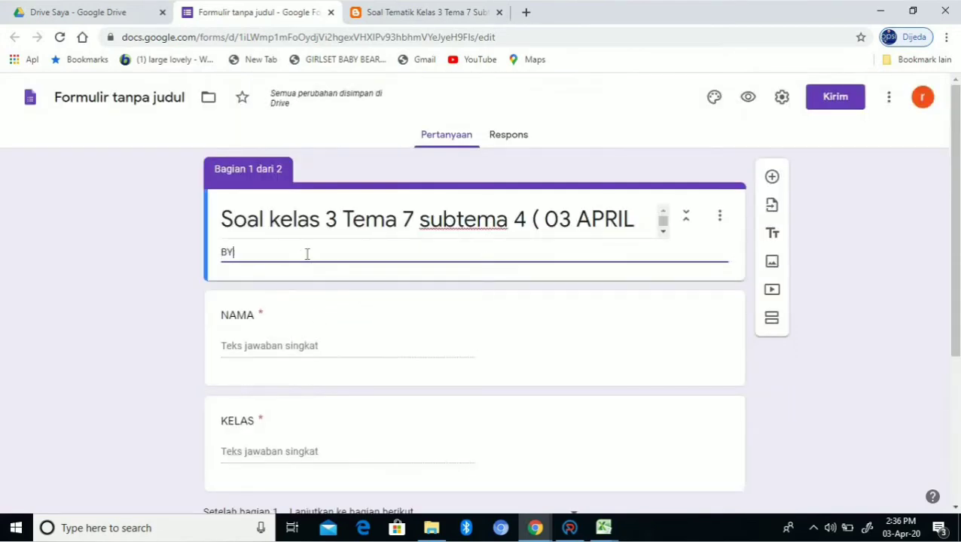
{"action": "type", "text": "OPERATOR S"}
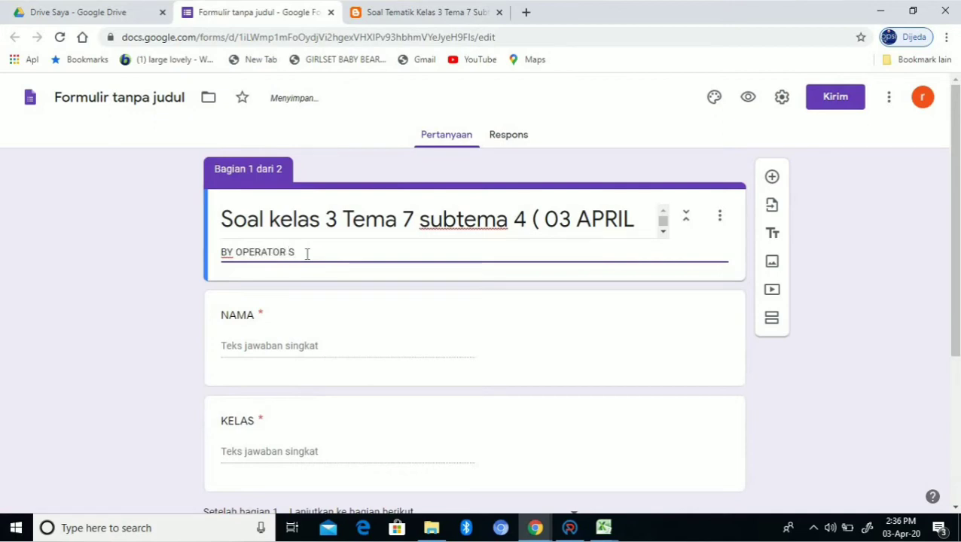
{"action": "type", "text": "EKOLAH 2020"}
{"action": "left_click", "coordinate": [467, 353]}
- Add a new blank multiple-choice question to the second section
{"action": "scroll", "coordinate": [468, 367], "scroll_direction": "down", "scroll_amount": 4}
{"action": "scroll", "coordinate": [396, 240], "scroll_direction": "up", "scroll_amount": 1}
{"action": "scroll", "coordinate": [420, 304], "scroll_direction": "down", "scroll_amount": 1}
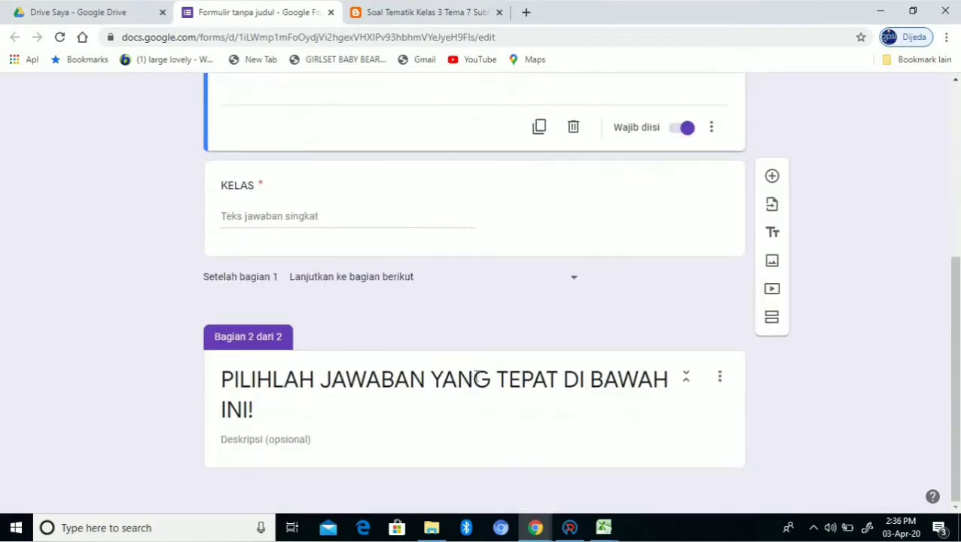
{"action": "left_click", "coordinate": [395, 382]}
{"action": "scroll", "coordinate": [419, 317], "scroll_direction": "up", "scroll_amount": 2}
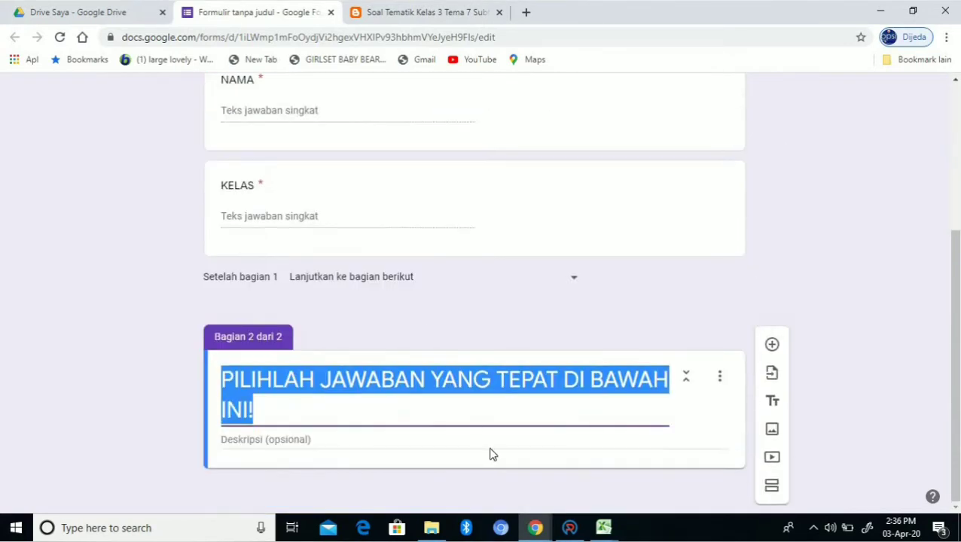
{"action": "left_click", "coordinate": [490, 445]}
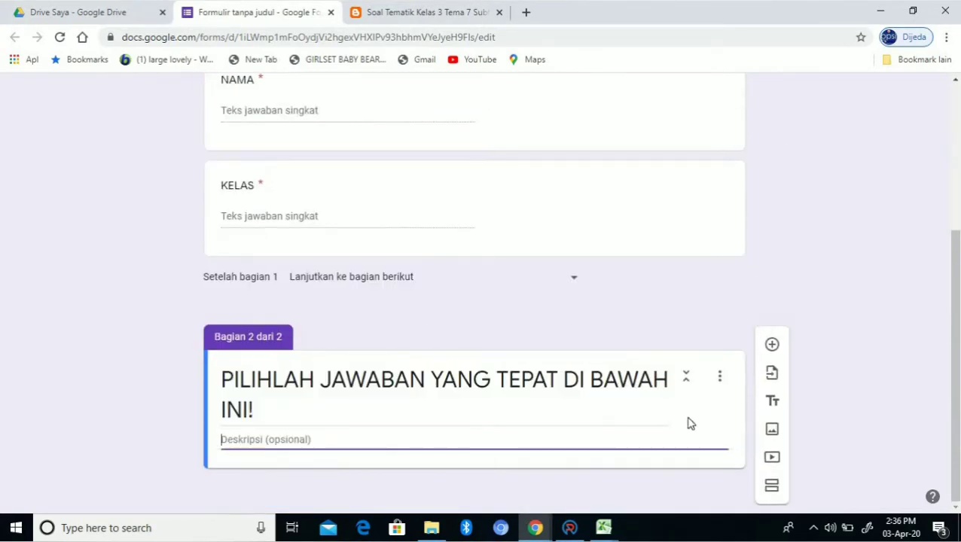
{"action": "left_click", "coordinate": [770, 345]}
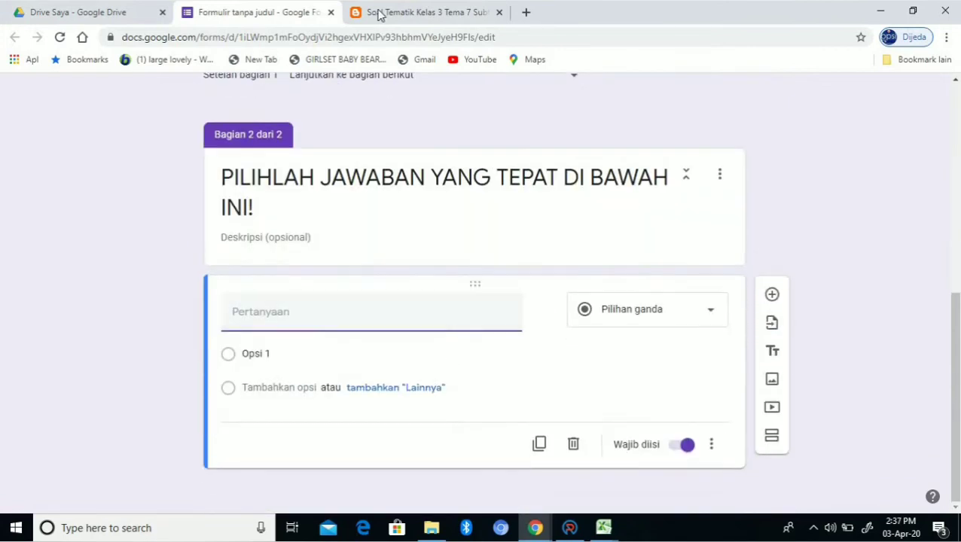
- Copy question 5, "Alat transportasi antar pulau yang digunakan diatas air", from the heyulita.com page and return to the form
{"action": "left_click", "coordinate": [379, 13]}
{"action": "scroll", "coordinate": [281, 296], "scroll_direction": "up", "scroll_amount": 2}
{"action": "scroll", "coordinate": [280, 297], "scroll_direction": "up", "scroll_amount": 2}
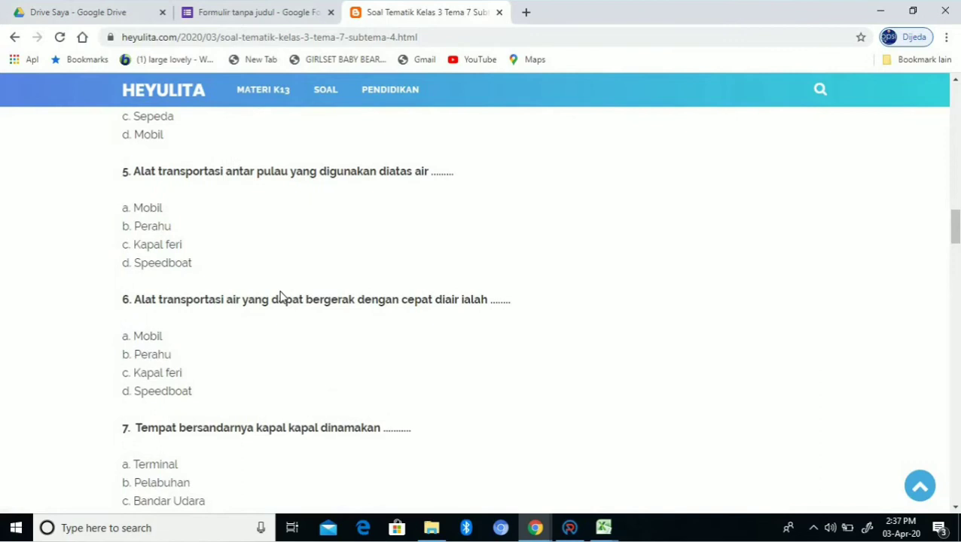
{"action": "scroll", "coordinate": [280, 297], "scroll_direction": "up", "scroll_amount": 2}
{"action": "scroll", "coordinate": [281, 298], "scroll_direction": "down", "scroll_amount": 1}
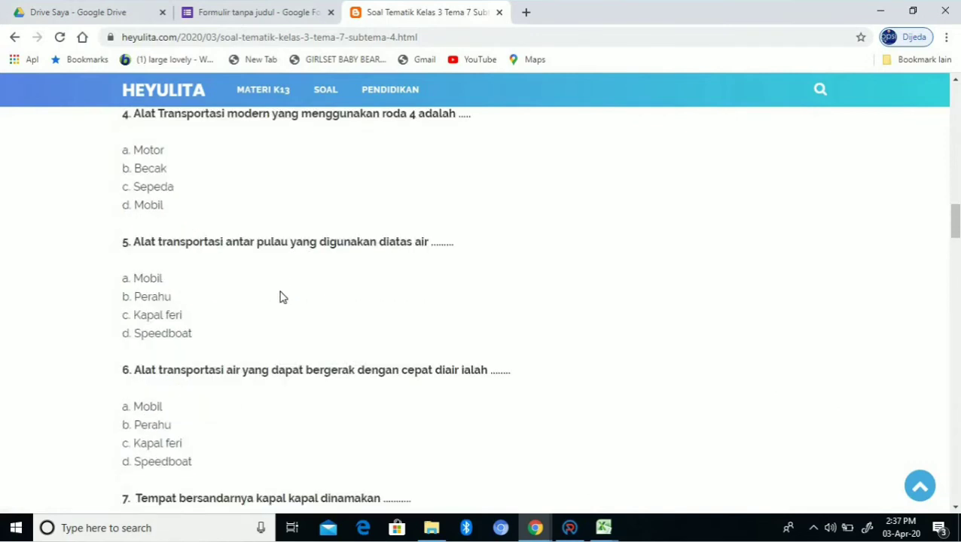
{"action": "left_click_drag", "start_coordinate": [293, 260], "coordinate": [450, 256]}
{"action": "key", "text": "ctrl+c"}
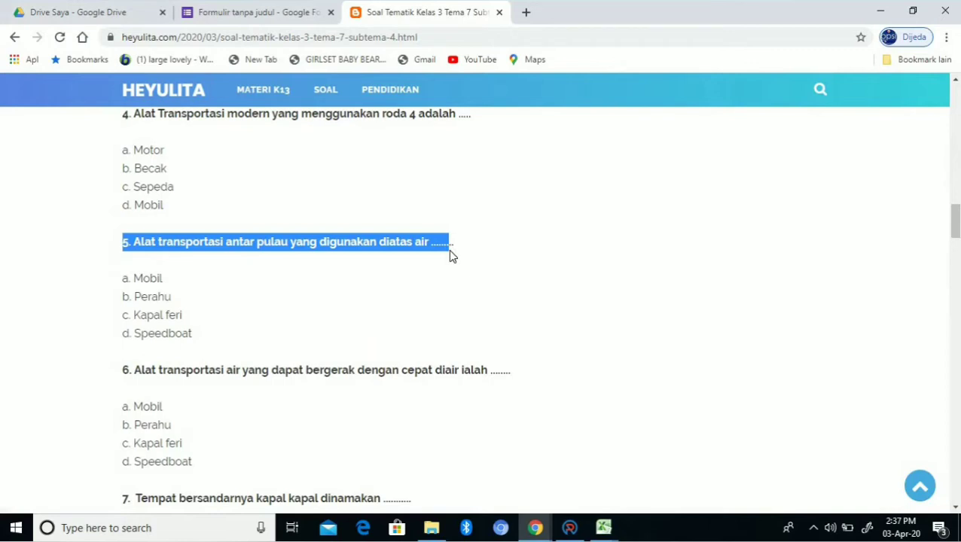
{"action": "left_click", "coordinate": [247, 18]}
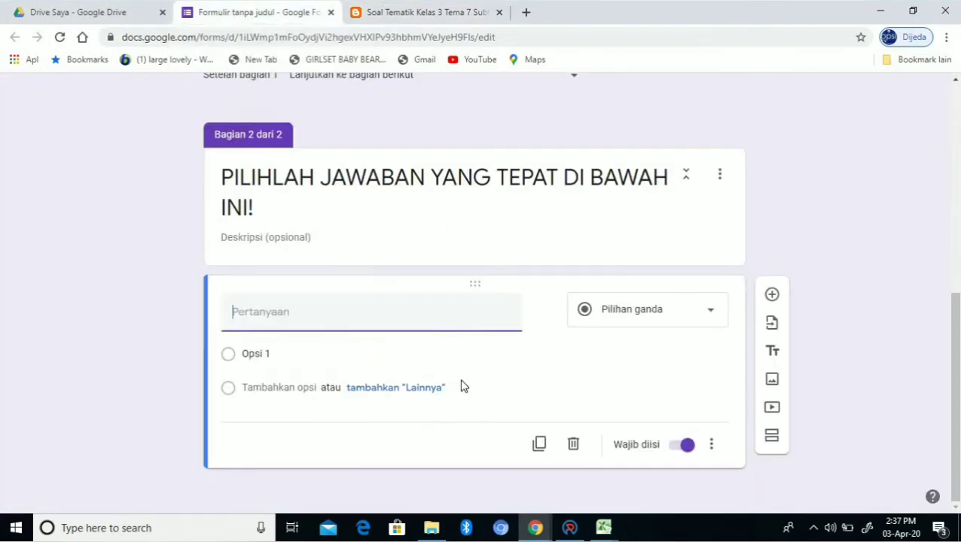
- Fill the blank question with the copied text "Alat transportasi antar pulau yang digunakan diatas air" and renumber it as 1
{"action": "key", "text": "ctrl+v"}
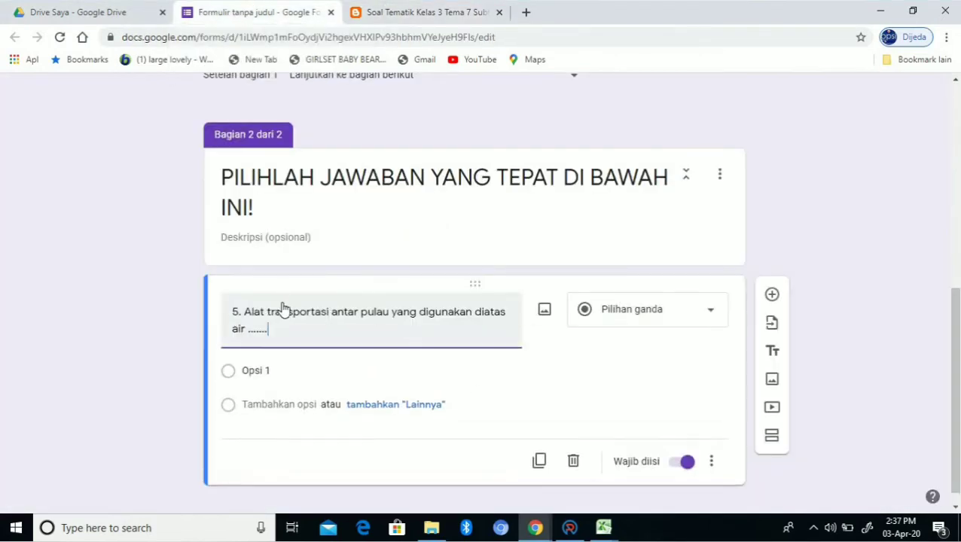
{"action": "left_click", "coordinate": [237, 314]}
{"action": "key", "text": "BackSpace"}
{"action": "key", "text": "BackSpace"}
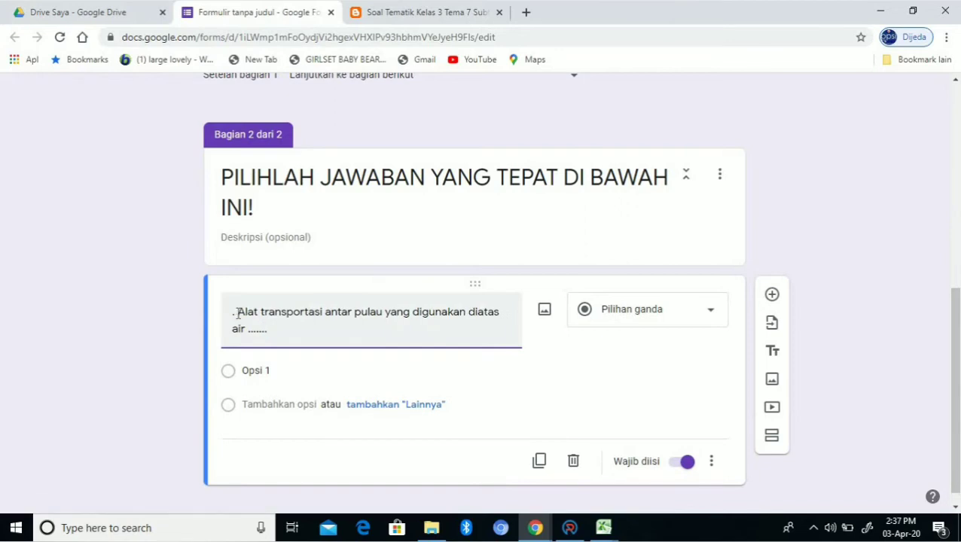
{"action": "type", "text": "1."}
- Copy the answers Mobil, Perahu, Kapal feri and Speedboat of question 5 from the heyulita.com page into question 1's options
{"action": "left_click", "coordinate": [375, 375]}
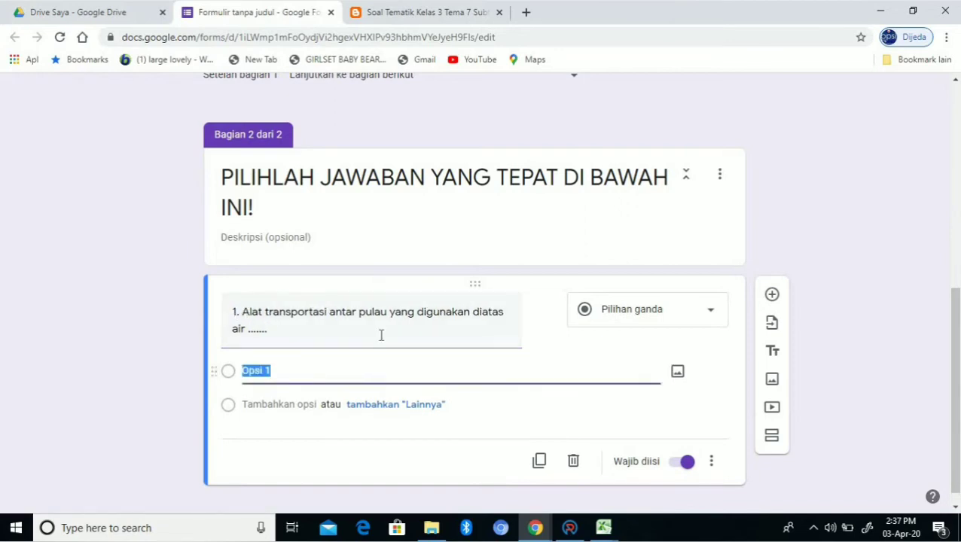
{"action": "left_click", "coordinate": [421, 13]}
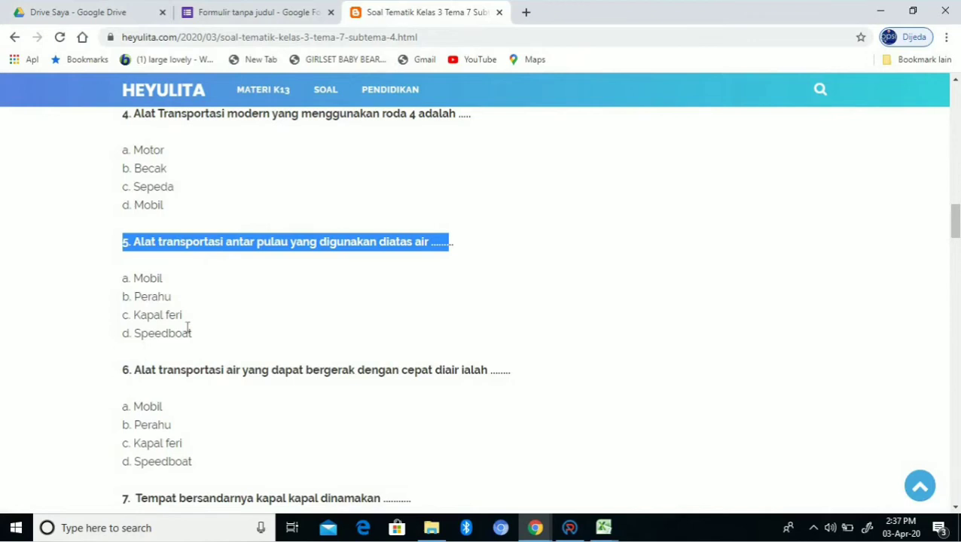
{"action": "left_click_drag", "start_coordinate": [126, 283], "coordinate": [200, 348]}
{"action": "key", "text": "ctrl+c"}
{"action": "left_click", "coordinate": [249, 12]}
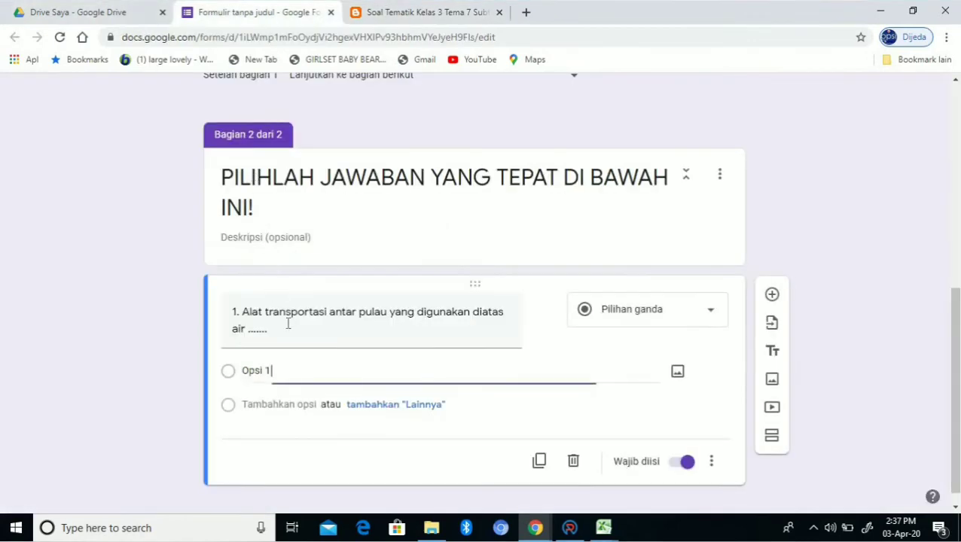
{"action": "left_click", "coordinate": [289, 368]}
{"action": "key", "text": "ctrl+v"}
{"action": "left_click", "coordinate": [324, 402]}
{"action": "scroll", "coordinate": [414, 350], "scroll_direction": "down", "scroll_amount": 2}
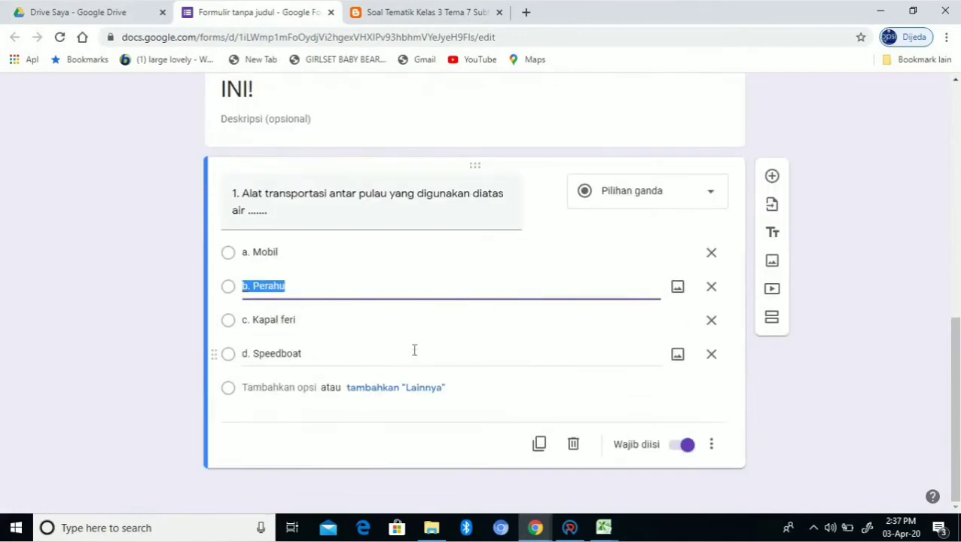
- Add a question containing question 6 from the heyulita.com page, "Alat transportasi air yang dapat bergerak dengan cepat diair ialah"
{"action": "left_click", "coordinate": [771, 177]}
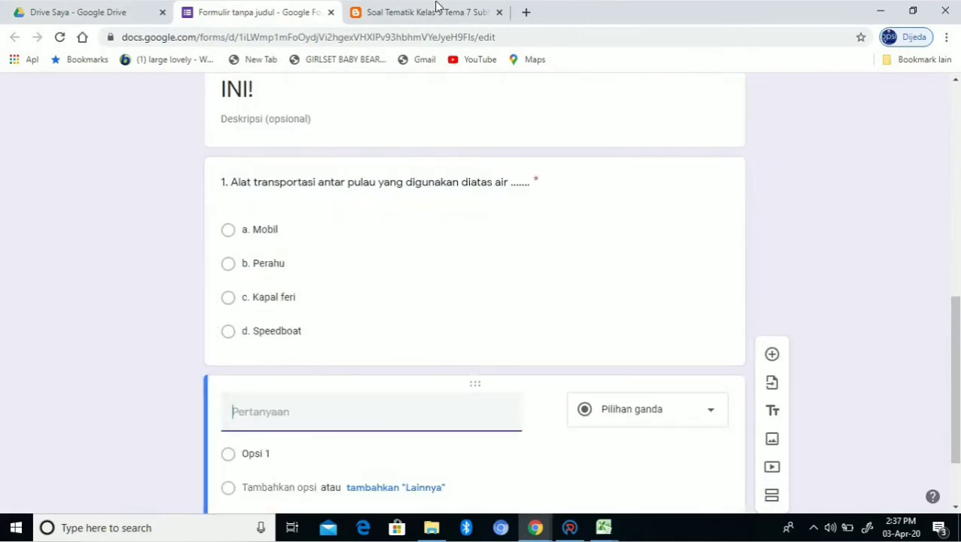
{"action": "left_click", "coordinate": [426, 12]}
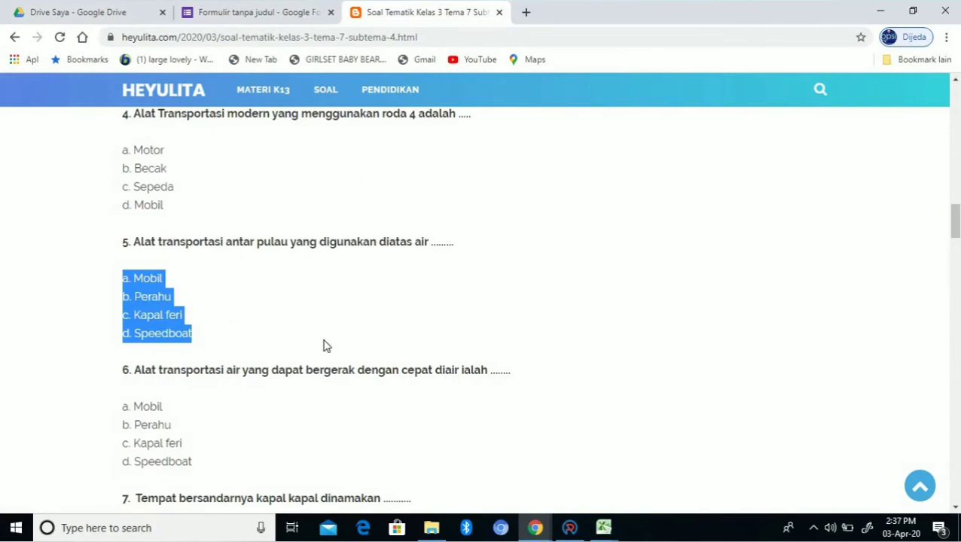
{"action": "scroll", "coordinate": [268, 254], "scroll_direction": "down", "scroll_amount": 2}
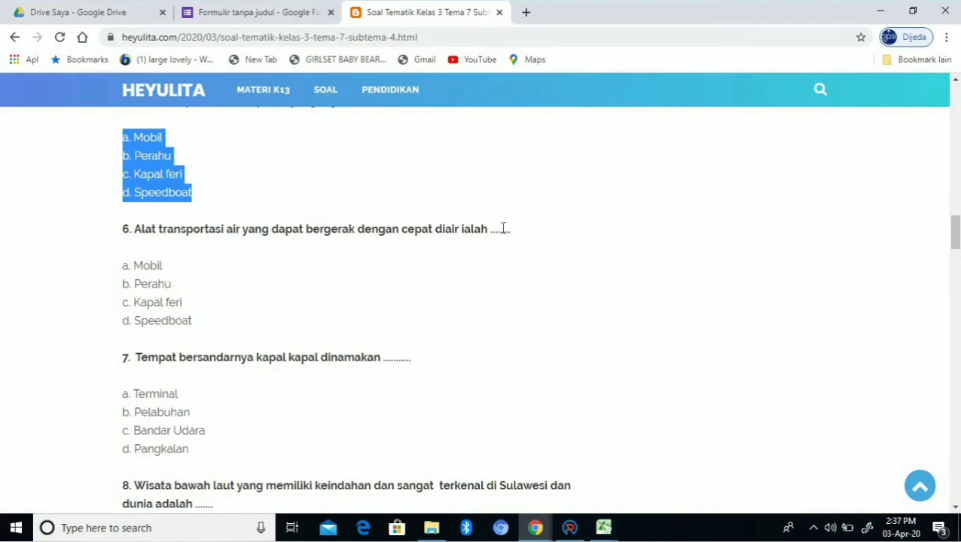
{"action": "left_click_drag", "start_coordinate": [510, 227], "coordinate": [119, 222]}
{"action": "key", "text": "ctrl+c"}
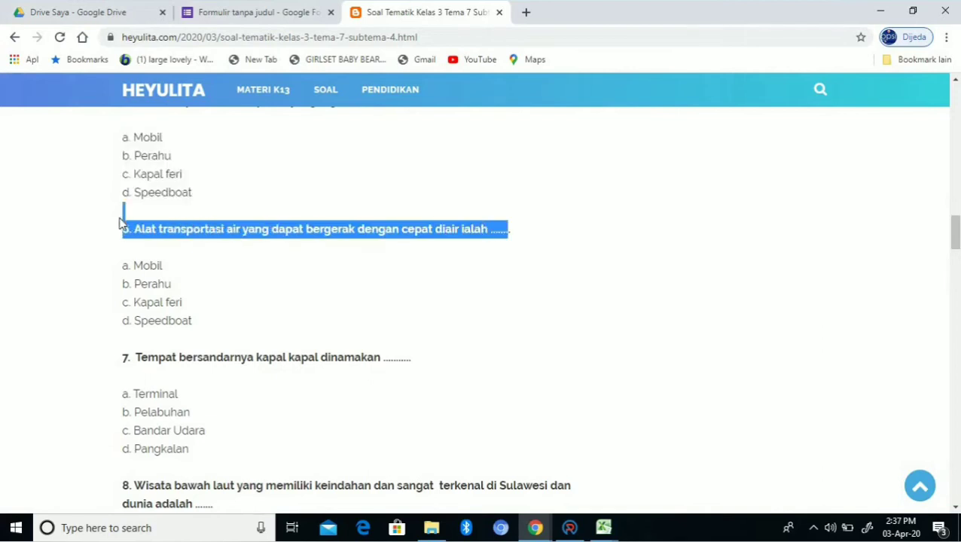
{"action": "left_click", "coordinate": [256, 37]}
{"action": "left_click", "coordinate": [261, 10]}
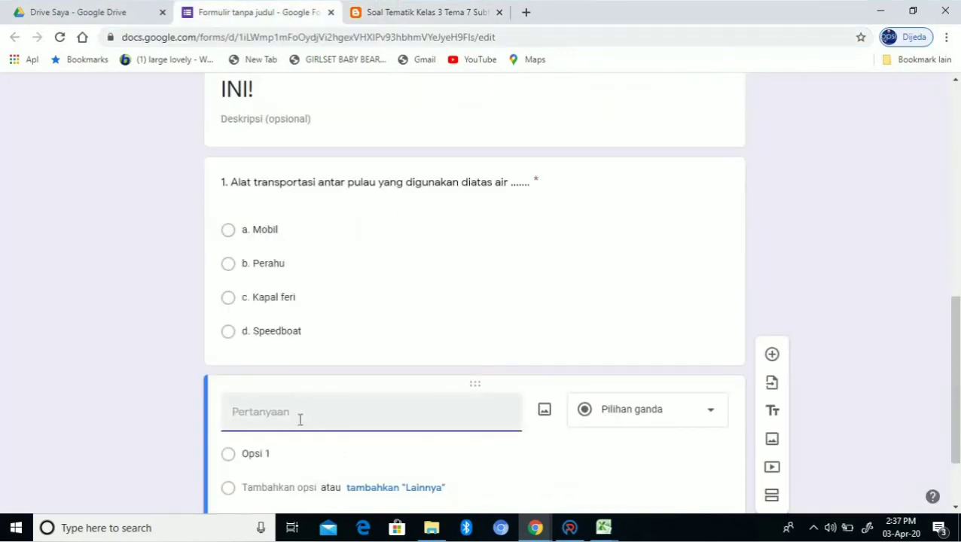
{"action": "key", "text": "ctrl+v"}
{"action": "key", "text": "Tab"}
- Copy question 6's answers a to d, Mobil, Perahu, Kapal feri and Speedboat, from heyulita.com into the matching form question's options
{"action": "left_click", "coordinate": [445, 9]}
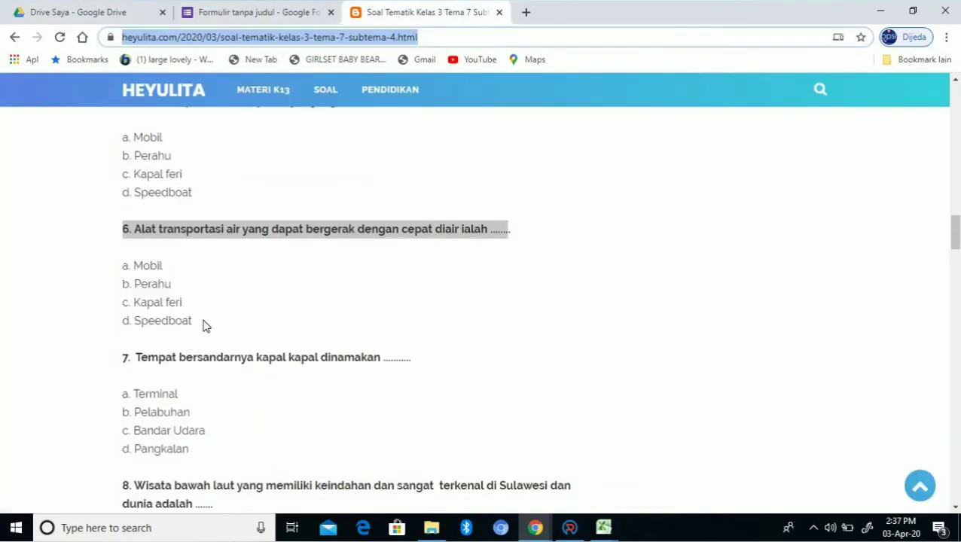
{"action": "left_click_drag", "start_coordinate": [192, 322], "coordinate": [115, 274]}
{"action": "key", "text": "ctrl+c"}
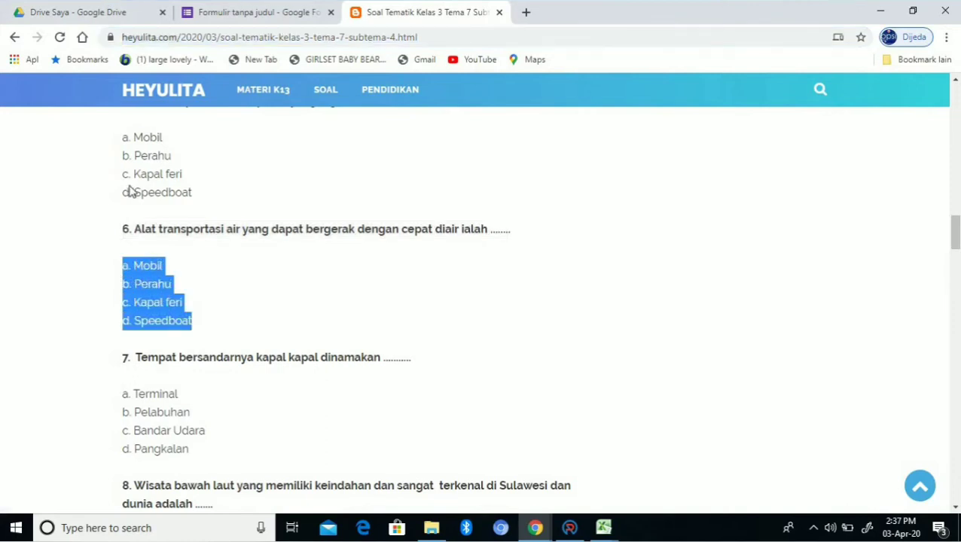
{"action": "left_click", "coordinate": [212, 15]}
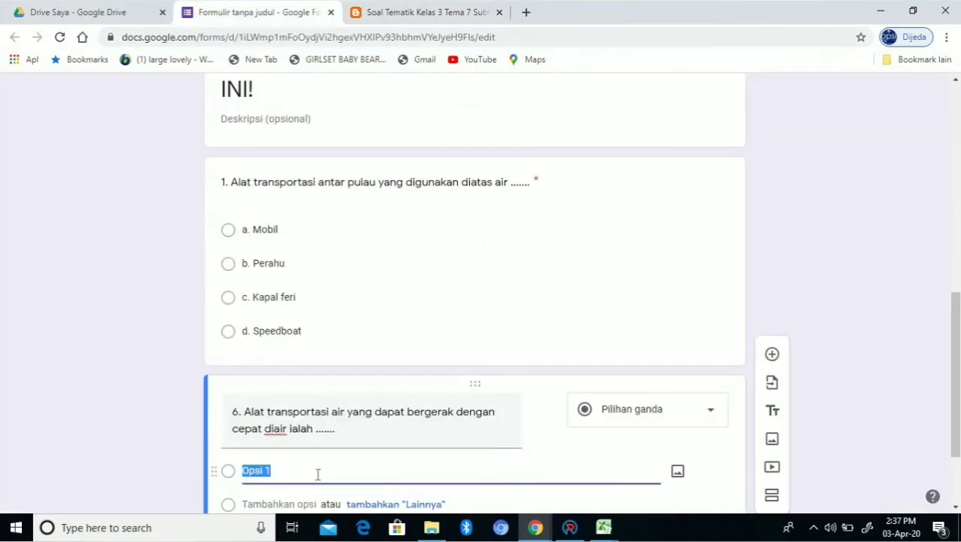
{"action": "key", "text": "ctrl+v"}
{"action": "scroll", "coordinate": [556, 410], "scroll_direction": "up", "scroll_amount": 8}
{"action": "scroll", "coordinate": [556, 411], "scroll_direction": "down", "scroll_amount": 7}
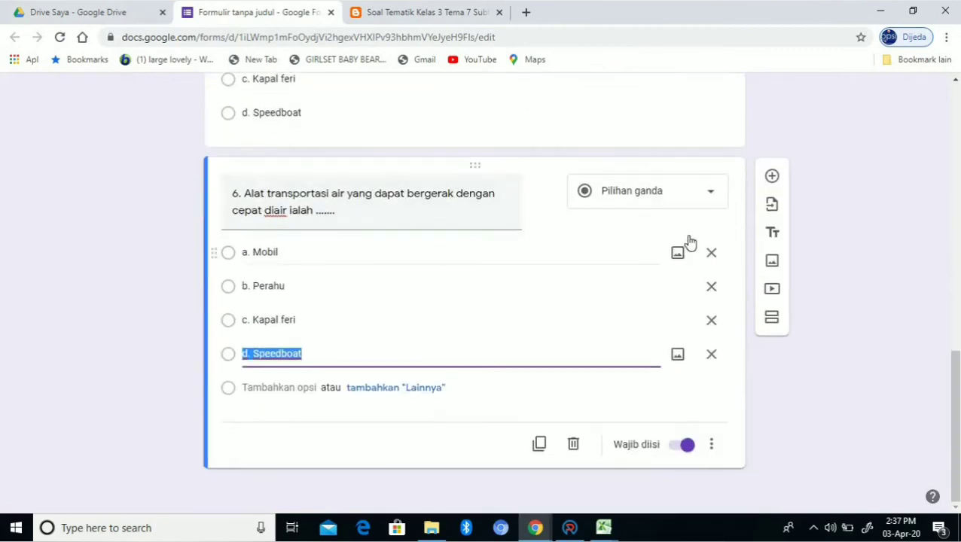
- Add another question containing question 7 from the heyulita.com page, "Tempat bersandarnya kapal kapal dinamakan"
{"action": "left_click", "coordinate": [772, 177]}
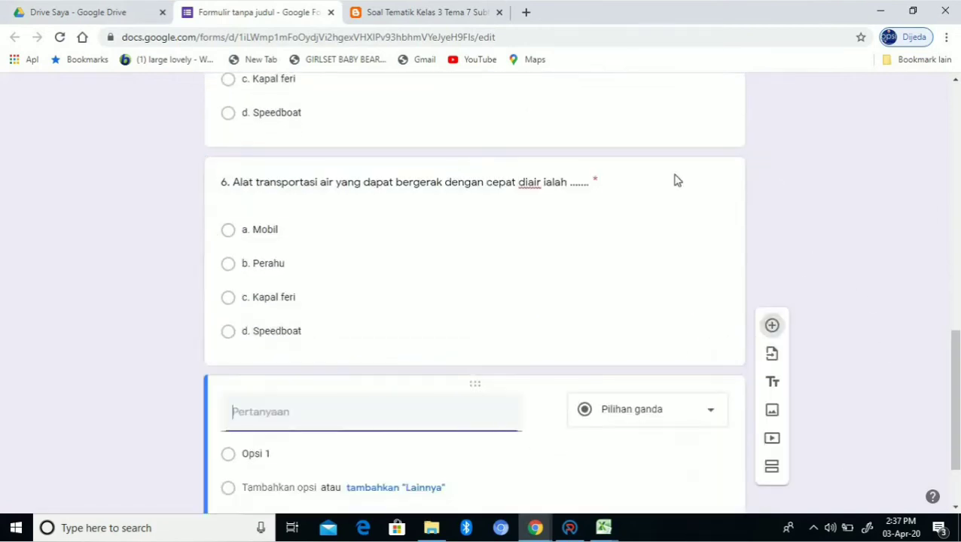
{"action": "left_click", "coordinate": [397, 10]}
{"action": "scroll", "coordinate": [199, 311], "scroll_direction": "down", "scroll_amount": 1}
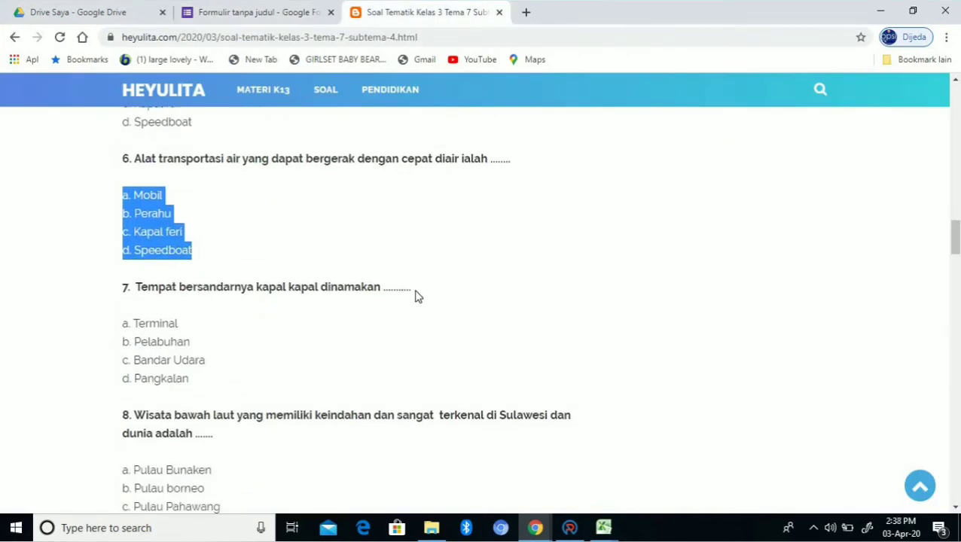
{"action": "left_click_drag", "start_coordinate": [414, 292], "coordinate": [98, 287]}
{"action": "key", "text": "ctrl+c"}
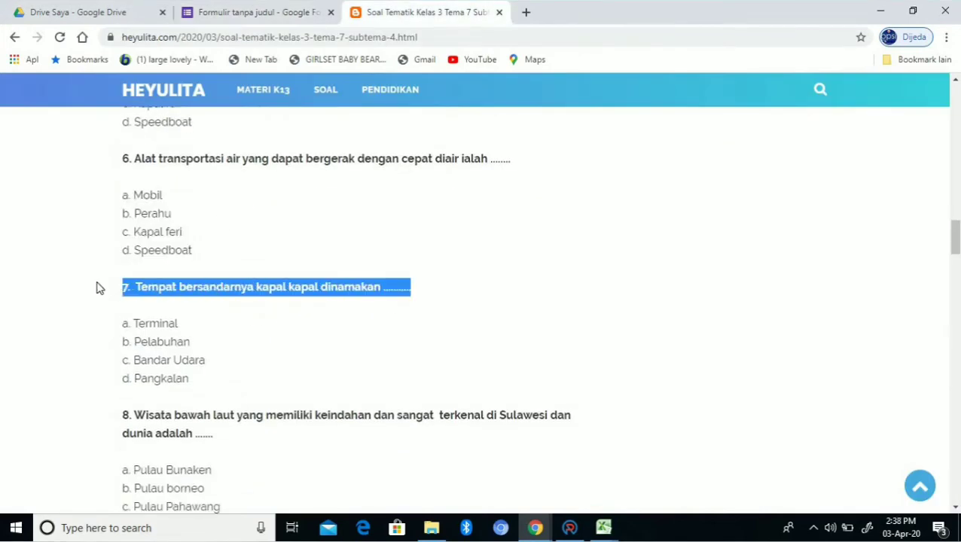
{"action": "left_click", "coordinate": [189, 18]}
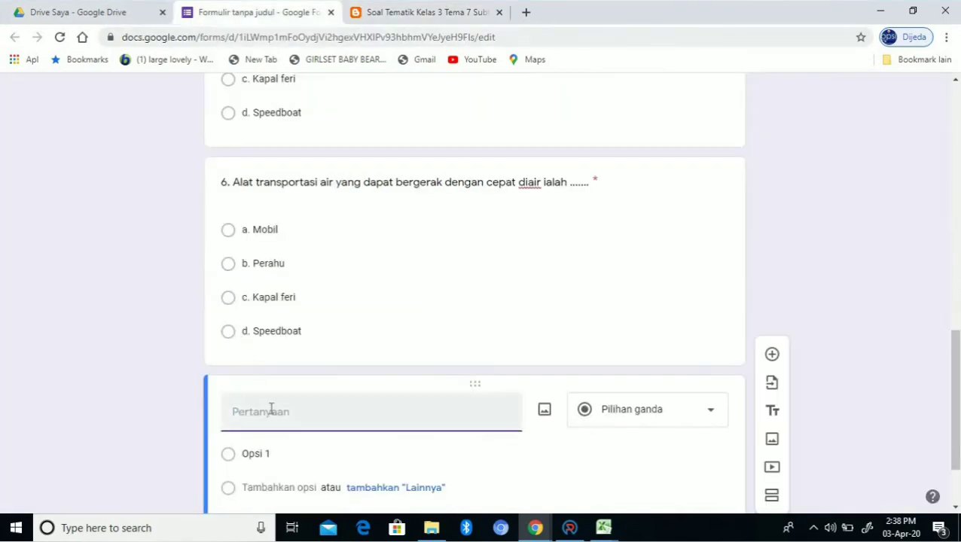
{"action": "key", "text": "ctrl+v"}
- Renumber the question "Alat transportasi air yang dapat bergerak dengan cepat diair ialah" as 3
{"action": "triple_click", "coordinate": [226, 189]}
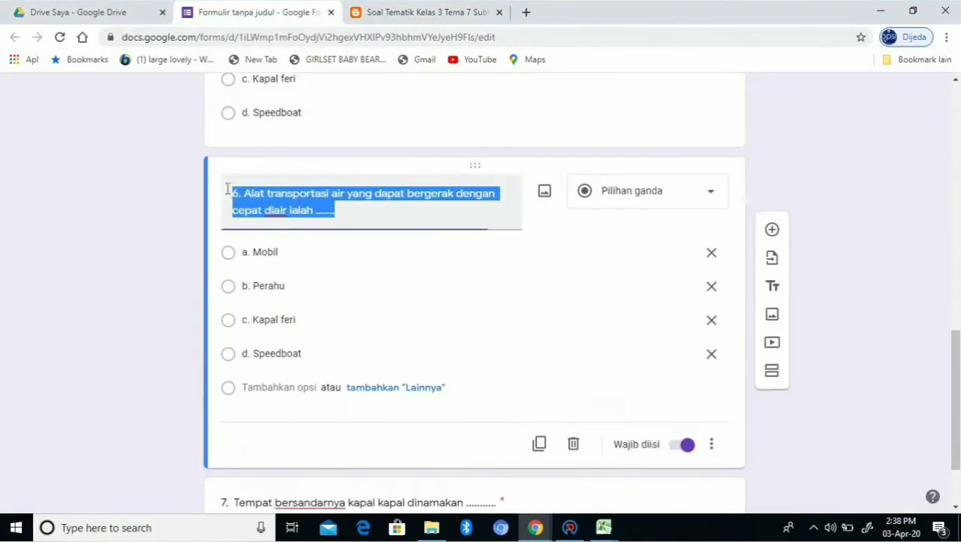
{"action": "left_click", "coordinate": [240, 195]}
{"action": "key", "text": "BackSpace"}
{"action": "type", "text": "3"}
{"action": "left_click", "coordinate": [318, 331]}
{"action": "scroll", "coordinate": [273, 362], "scroll_direction": "down", "scroll_amount": 2}
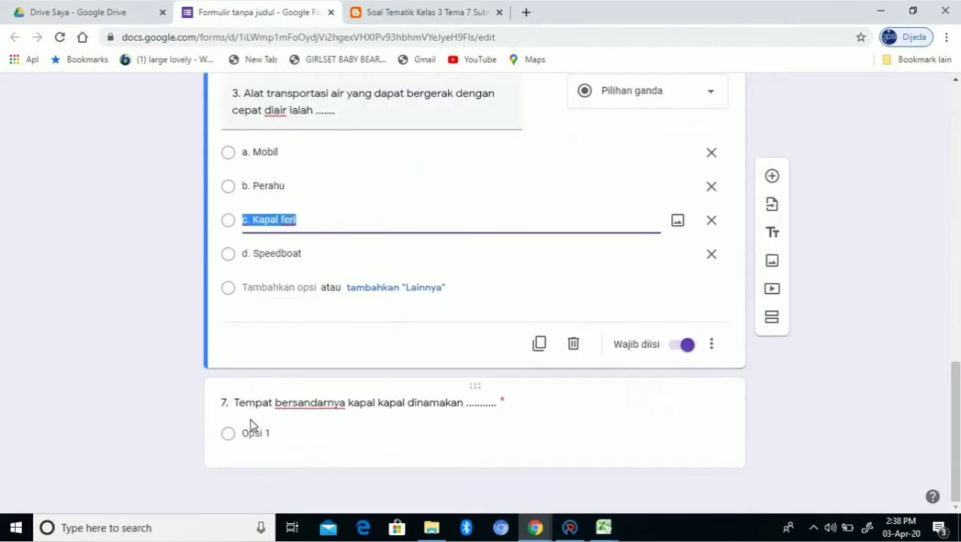
- Renumber the last question, "Tempat bersandarnya kapal kapal dinamakan", as 3
{"action": "left_click", "coordinate": [252, 425]}
{"action": "triple_click", "coordinate": [241, 309]}
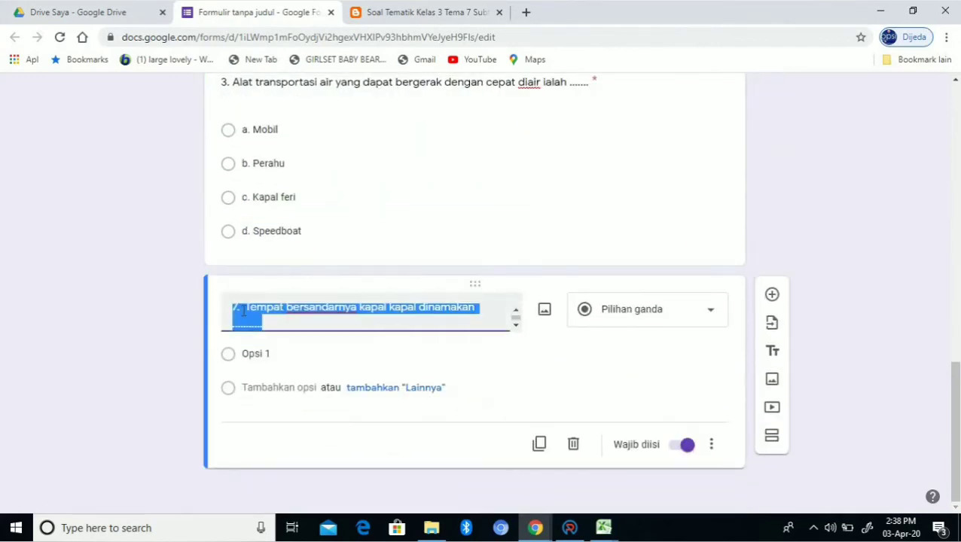
{"action": "left_click", "coordinate": [242, 310]}
{"action": "key", "text": "BackSpace"}
{"action": "key", "text": "BackSpace"}
{"action": "key", "text": "BackSpace"}
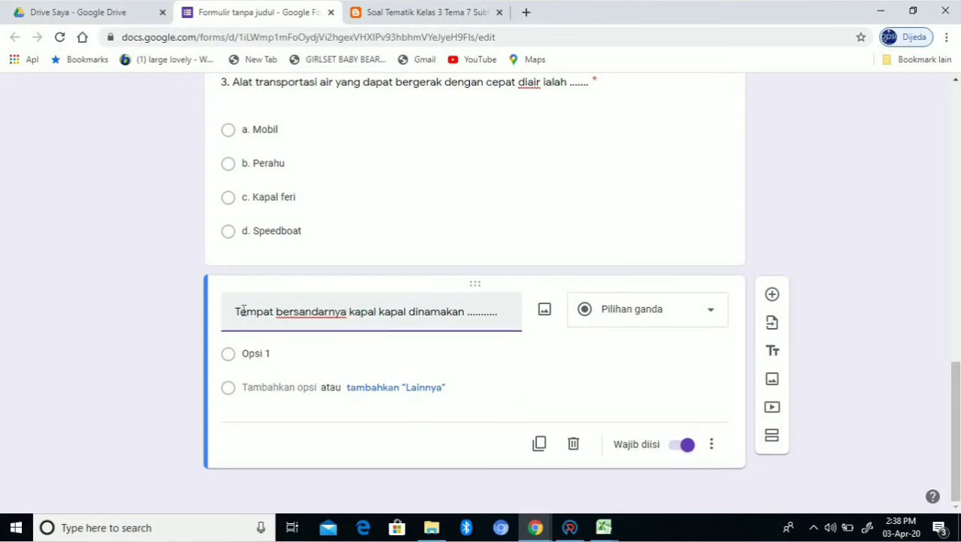
{"action": "type", "text": "3."}
- Copy the answers Terminal, Pelabuhan, Bandar Udara and Pangkalan from the heyulita.com page into the last question's options
{"action": "left_click", "coordinate": [270, 351]}
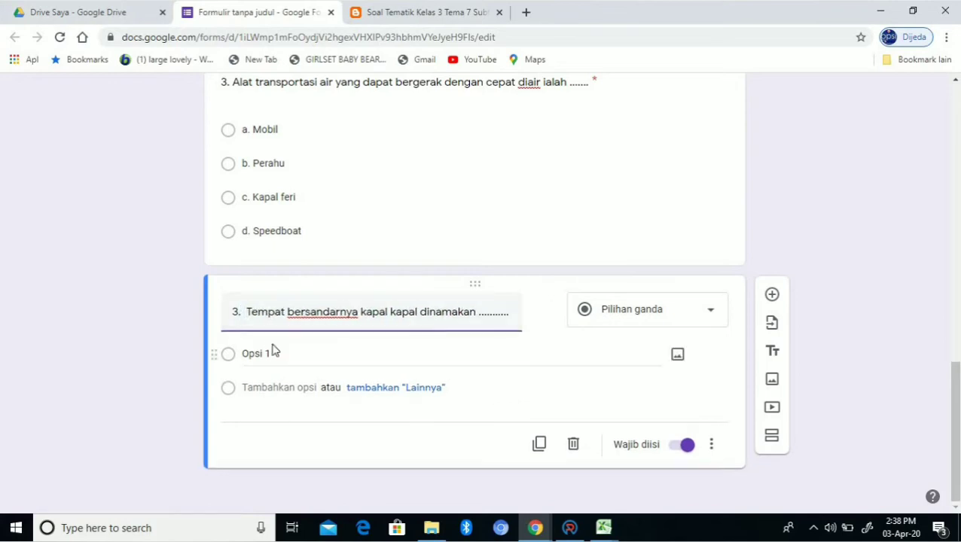
{"action": "left_click", "coordinate": [421, 13]}
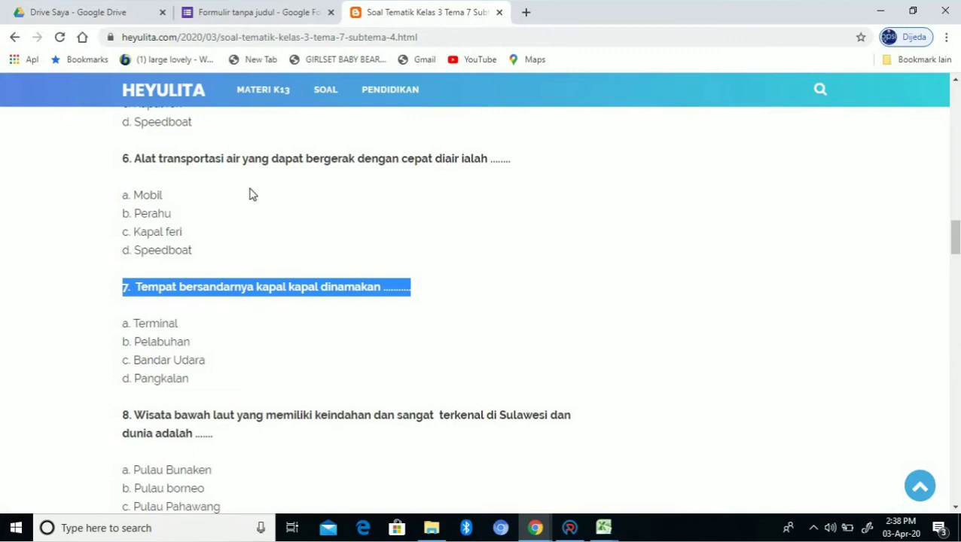
{"action": "left_click_drag", "start_coordinate": [188, 380], "coordinate": [123, 323]}
{"action": "left_click", "coordinate": [240, 9]}
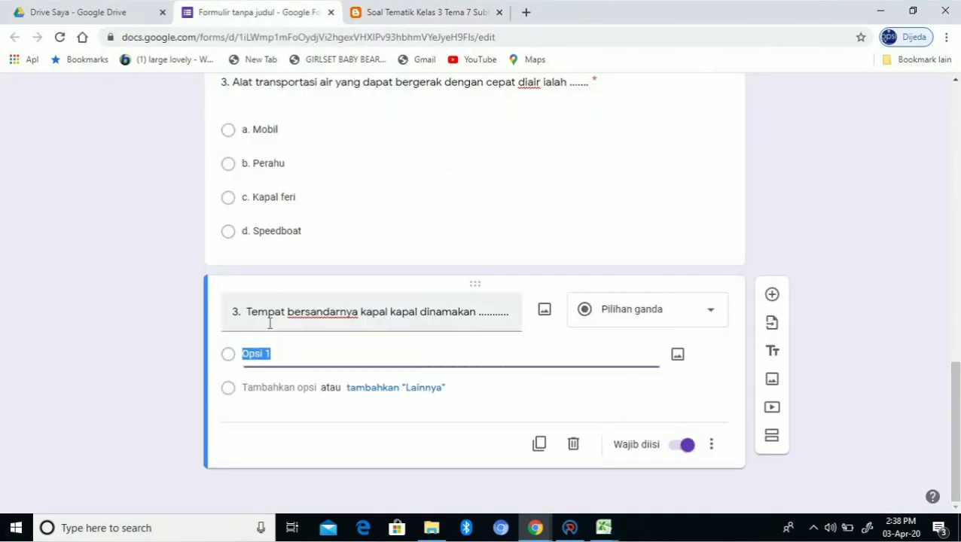
{"action": "type", "text": "a. Terminal b. Pelabuhan c. Bandar Udara d. Pangkalan"}
- Review the questions and answer options across both sections of the form
{"action": "scroll", "coordinate": [337, 307], "scroll_direction": "up", "scroll_amount": 10}
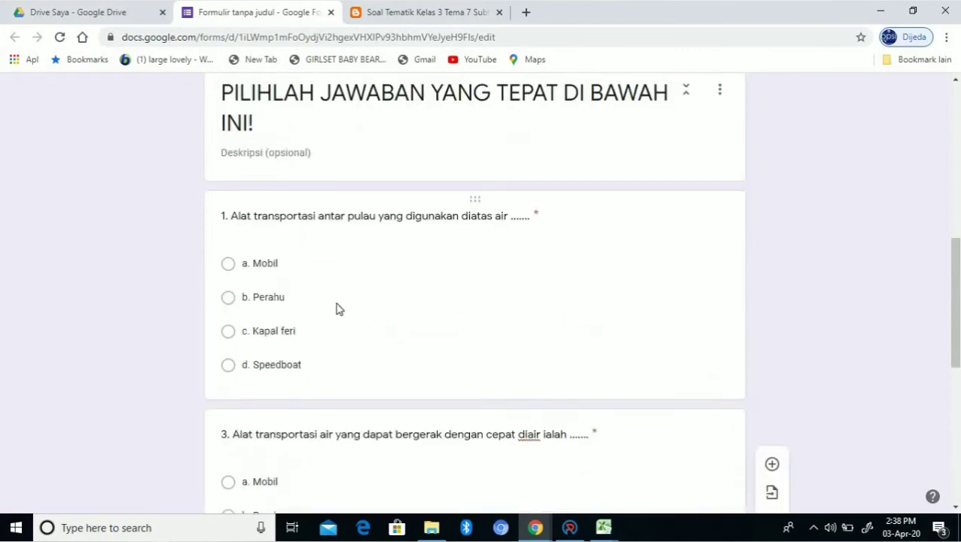
{"action": "scroll", "coordinate": [337, 305], "scroll_direction": "down", "scroll_amount": 10}
{"action": "left_click", "coordinate": [518, 375]}
{"action": "scroll", "coordinate": [395, 337], "scroll_direction": "down", "scroll_amount": 2}
{"action": "scroll", "coordinate": [392, 329], "scroll_direction": "up", "scroll_amount": 5}
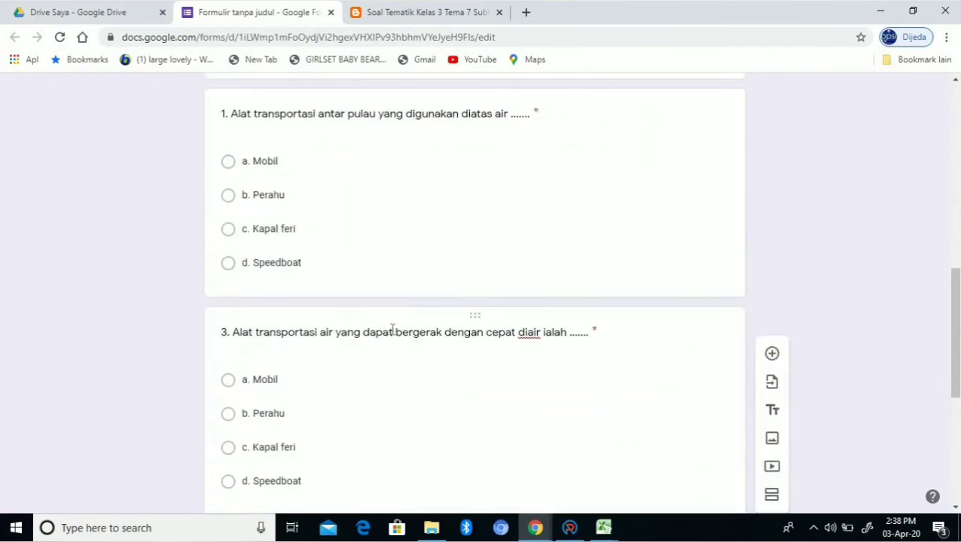
{"action": "scroll", "coordinate": [393, 329], "scroll_direction": "down", "scroll_amount": 5}
{"action": "scroll", "coordinate": [550, 316], "scroll_direction": "up", "scroll_amount": 5}
{"action": "scroll", "coordinate": [569, 283], "scroll_direction": "up", "scroll_amount": 10}
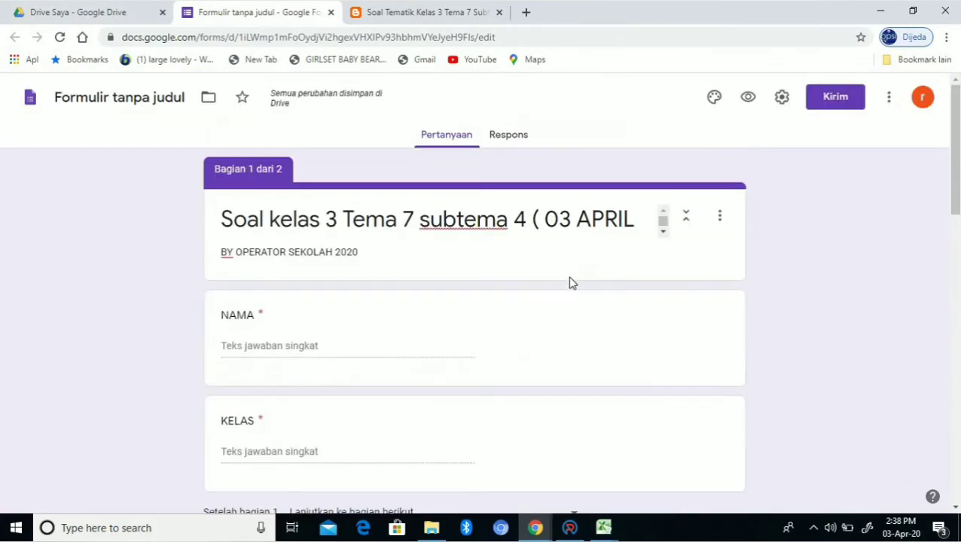
- Limit respondents to one response ("Batasi ke 1 tanggapan") in the form's general settings
{"action": "left_click", "coordinate": [781, 100]}
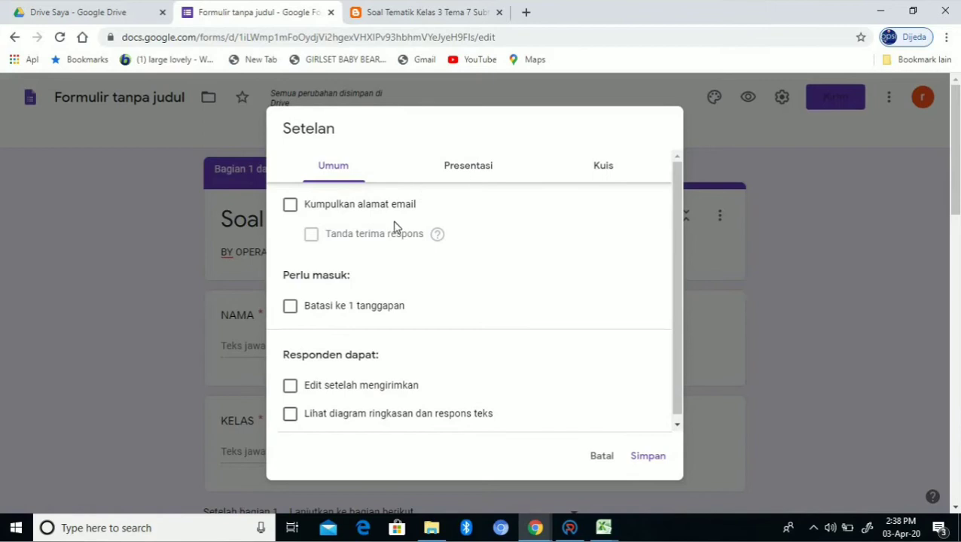
{"action": "left_click", "coordinate": [369, 306]}
{"action": "scroll", "coordinate": [361, 294], "scroll_direction": "down", "scroll_amount": 1}
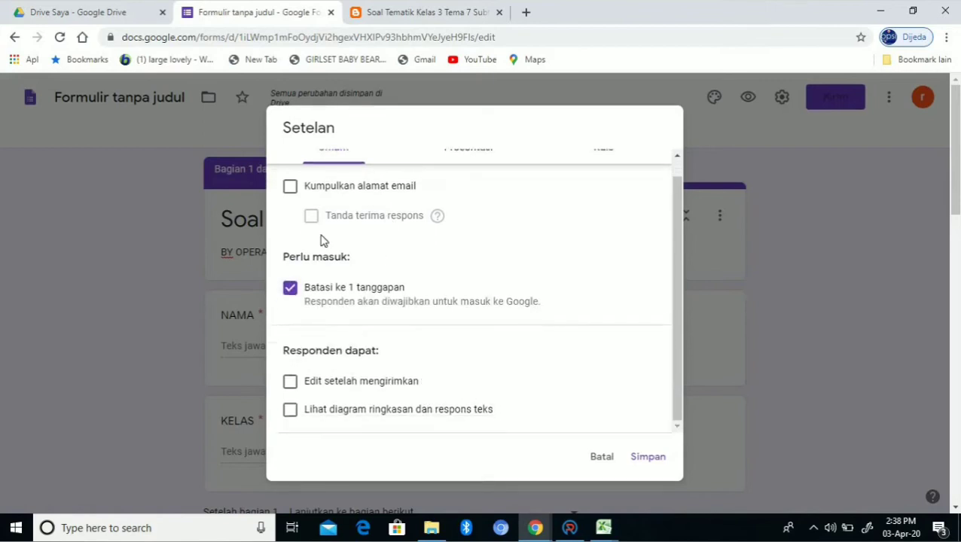
{"action": "scroll", "coordinate": [362, 369], "scroll_direction": "down", "scroll_amount": 3}
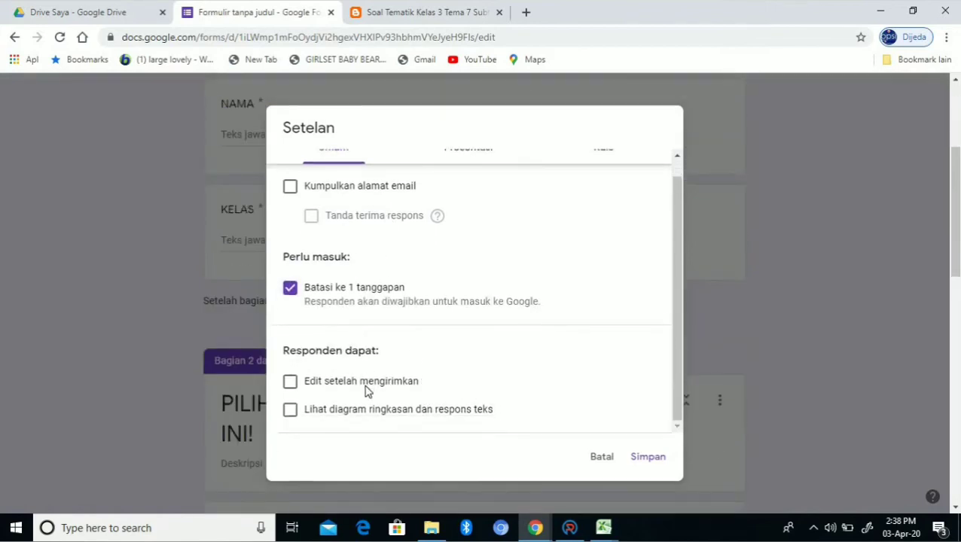
{"action": "left_click", "coordinate": [648, 457]}
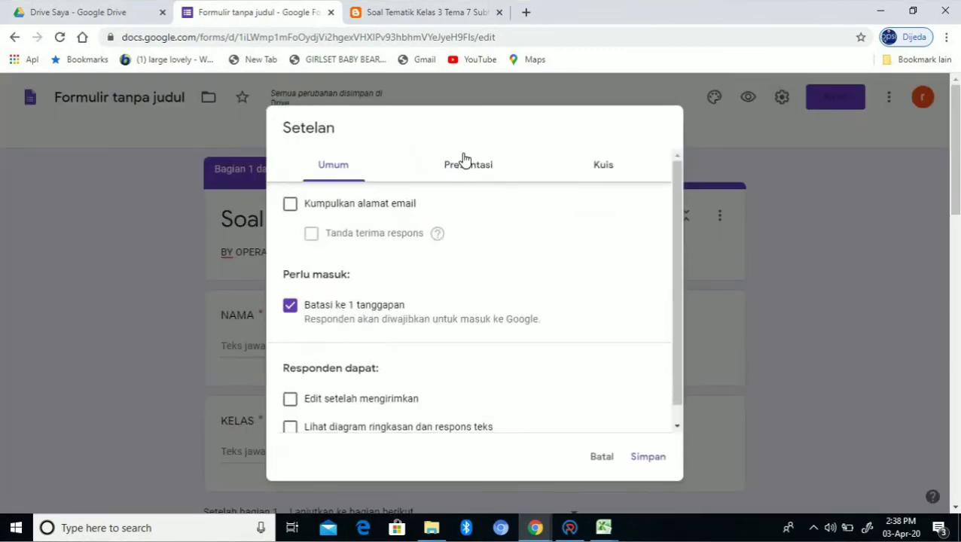
- Turn on "Jadikan ini sebagai kuis" in the form's settings, check the quiz options for respondents, and save
{"action": "left_click", "coordinate": [465, 160]}
{"action": "left_click", "coordinate": [604, 173]}
{"action": "left_click", "coordinate": [316, 204]}
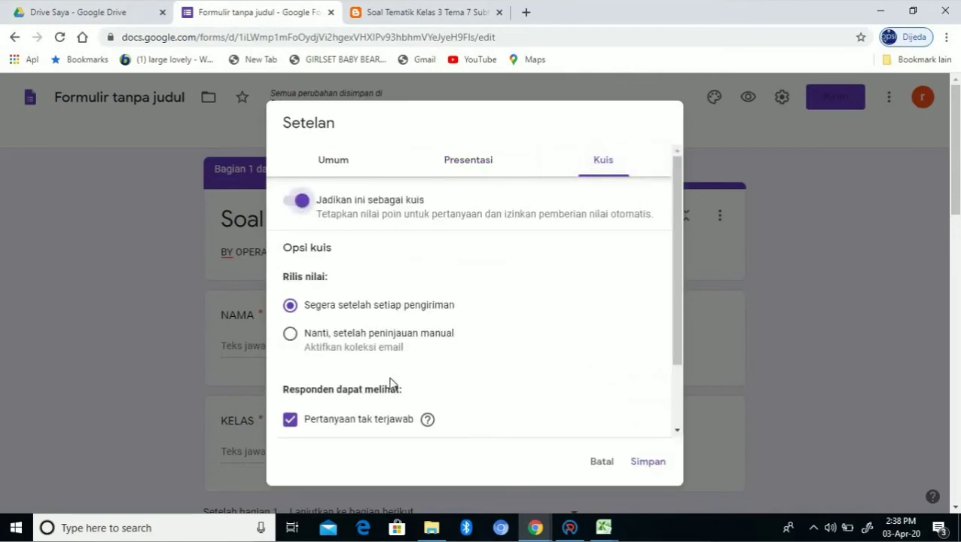
{"action": "scroll", "coordinate": [435, 387], "scroll_direction": "down", "scroll_amount": 2}
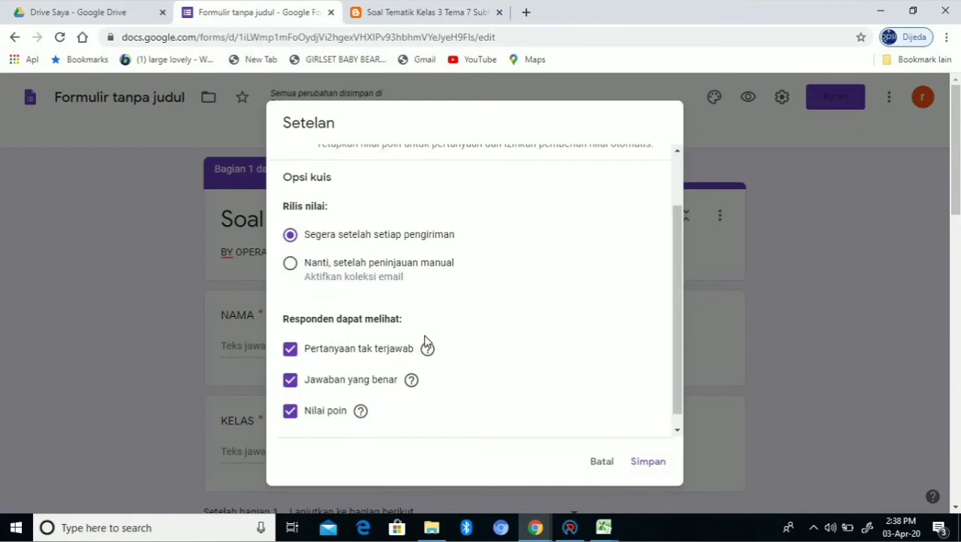
{"action": "scroll", "coordinate": [432, 343], "scroll_direction": "down", "scroll_amount": 1}
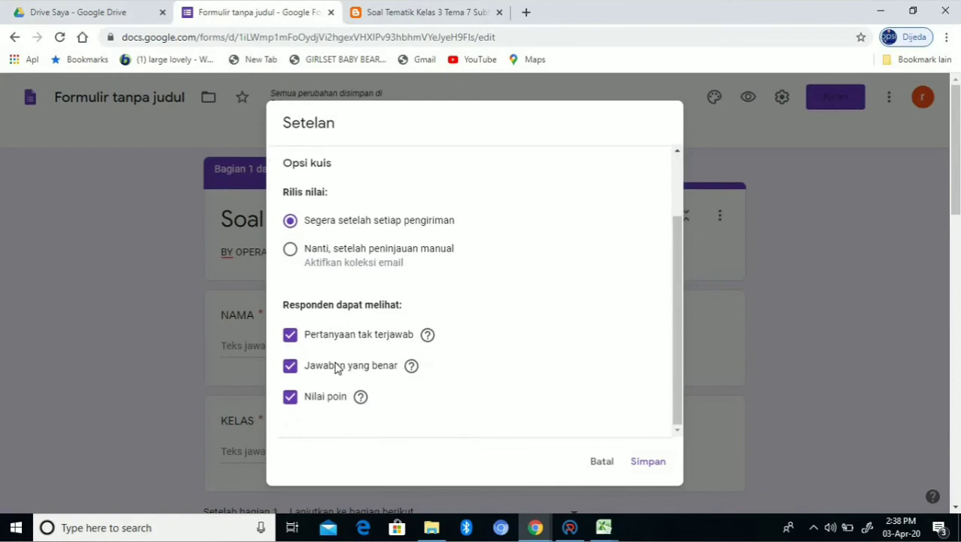
{"action": "scroll", "coordinate": [410, 358], "scroll_direction": "down", "scroll_amount": 1}
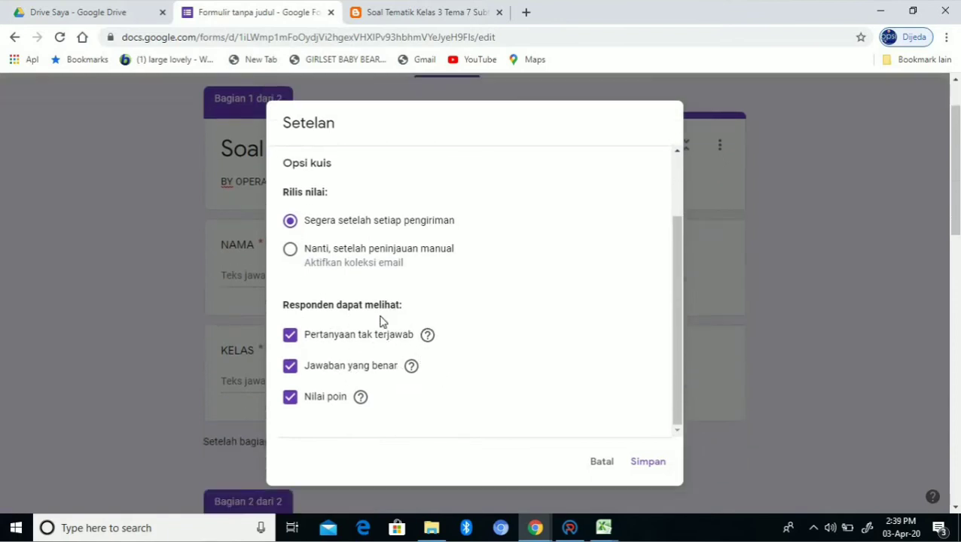
{"action": "scroll", "coordinate": [382, 322], "scroll_direction": "up", "scroll_amount": 1}
{"action": "scroll", "coordinate": [380, 343], "scroll_direction": "down", "scroll_amount": 1}
{"action": "scroll", "coordinate": [381, 363], "scroll_direction": "down", "scroll_amount": 1}
{"action": "left_click", "coordinate": [647, 467]}
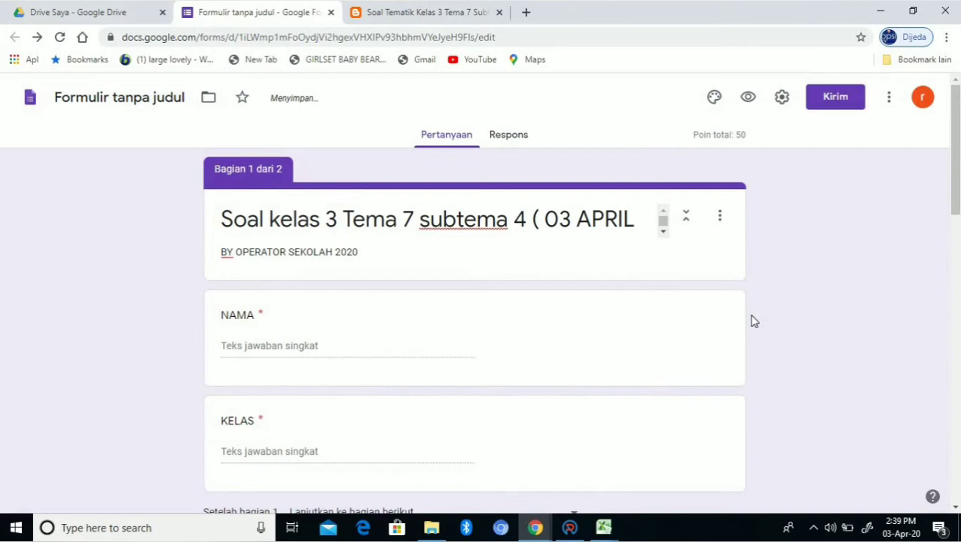
- Set c. Kapal feri as the correct answer in question 1's answer key
{"action": "scroll", "coordinate": [655, 332], "scroll_direction": "down", "scroll_amount": 8}
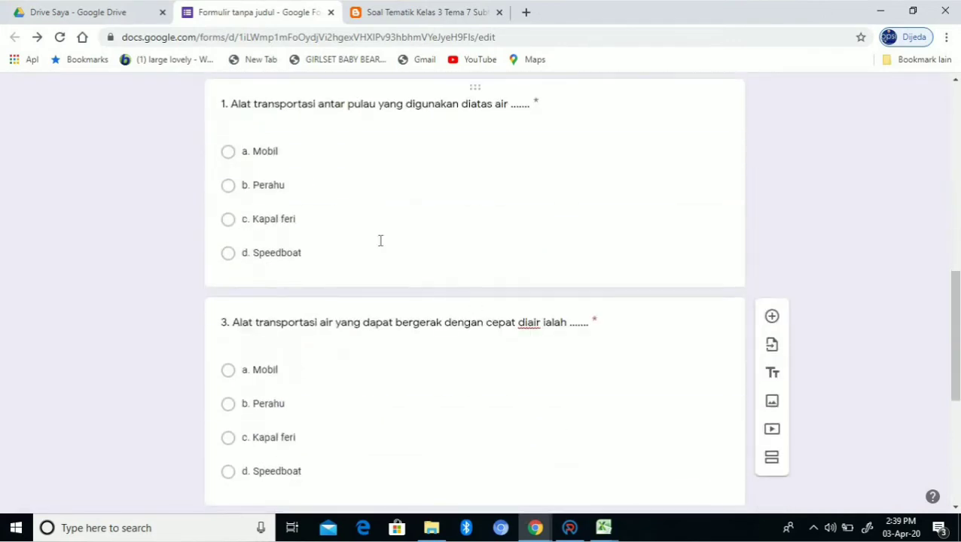
{"action": "left_click", "coordinate": [380, 249]}
{"action": "left_click", "coordinate": [277, 365]}
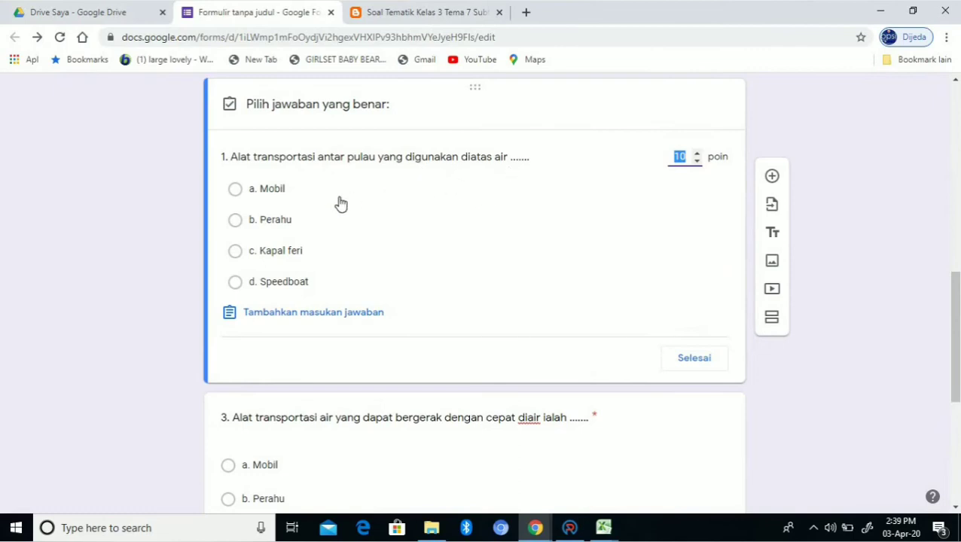
{"action": "left_click", "coordinate": [237, 220]}
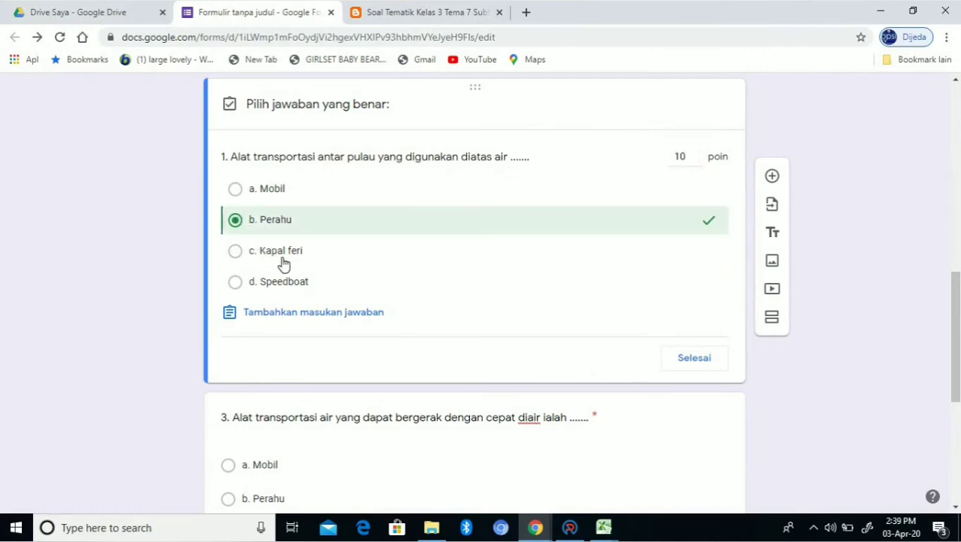
{"action": "left_click", "coordinate": [283, 264]}
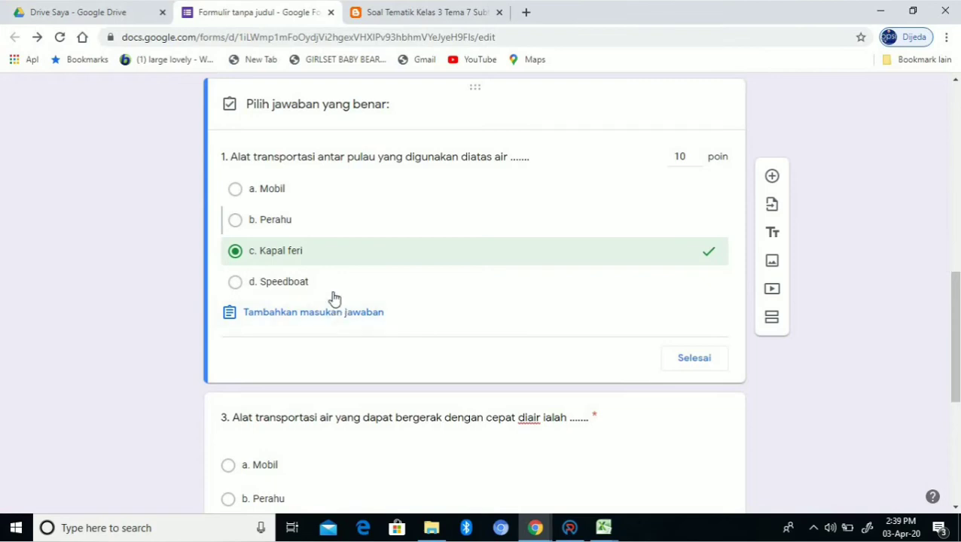
{"action": "left_click", "coordinate": [682, 369]}
- Set d. Speedboat as the correct answer for the question "Alat transportasi air yang dapat bergerak dengan cepat diair ialah"
{"action": "scroll", "coordinate": [463, 360], "scroll_direction": "down", "scroll_amount": 2}
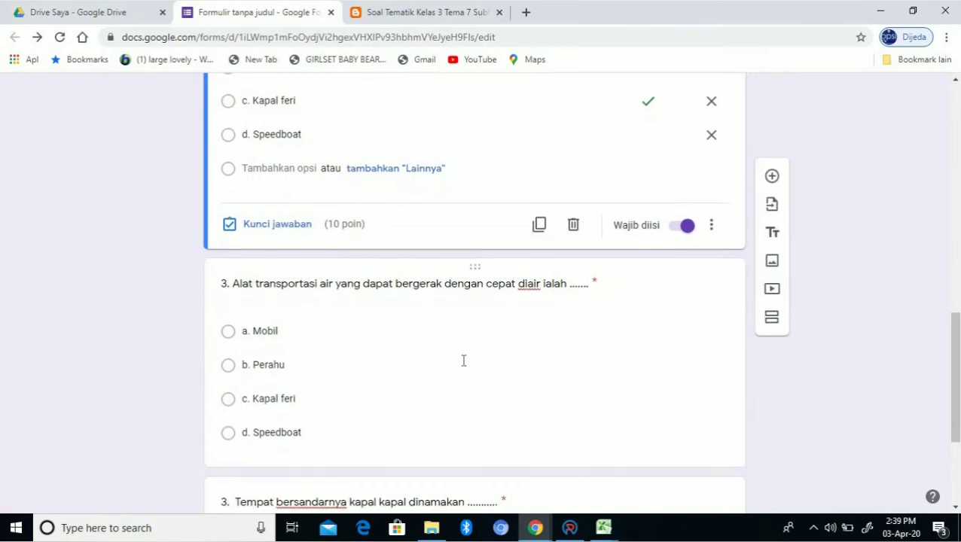
{"action": "left_click", "coordinate": [463, 360]}
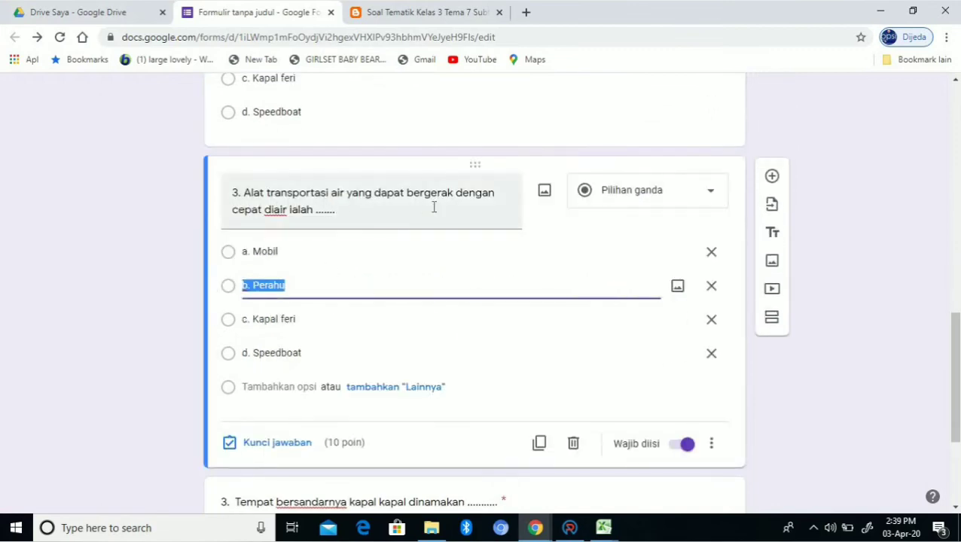
{"action": "left_click", "coordinate": [287, 353]}
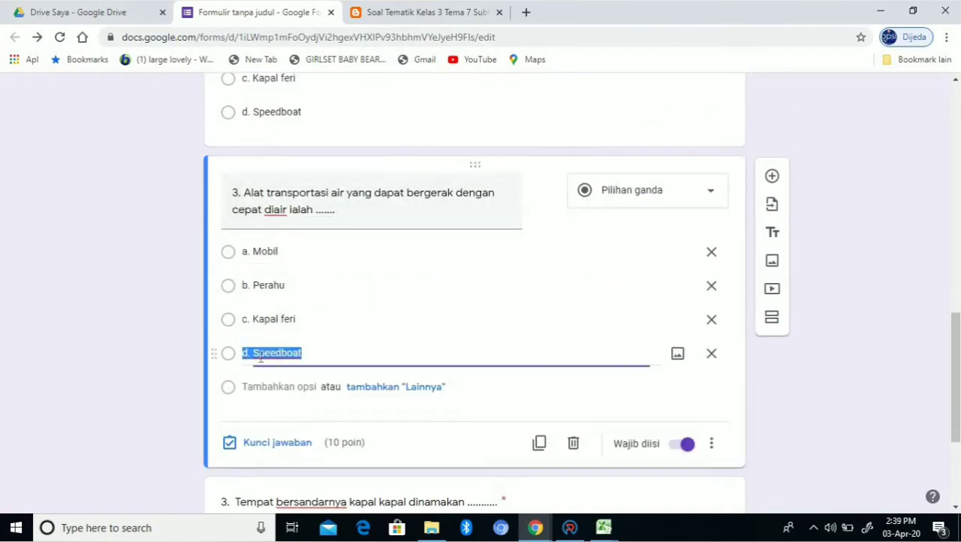
{"action": "left_click", "coordinate": [278, 442]}
{"action": "left_click", "coordinate": [265, 366]}
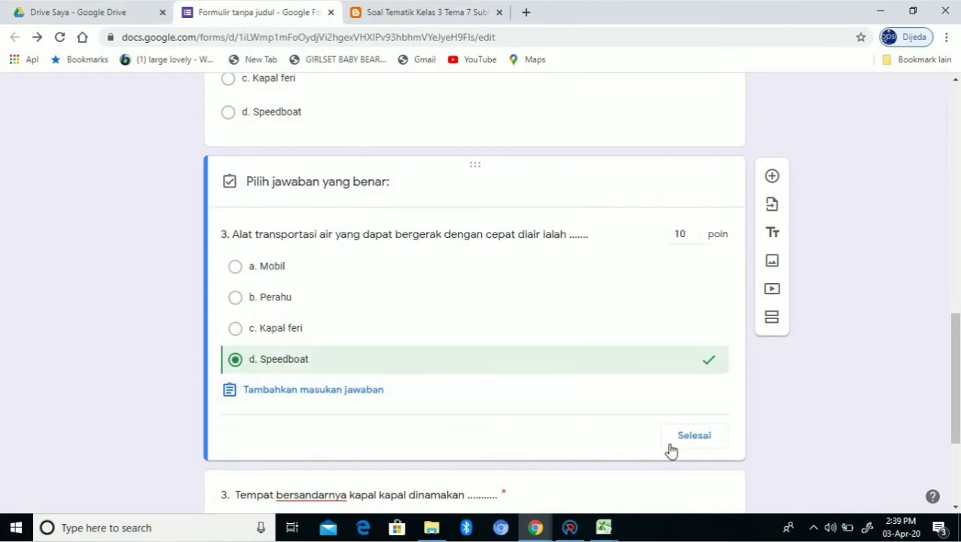
{"action": "left_click", "coordinate": [681, 438]}
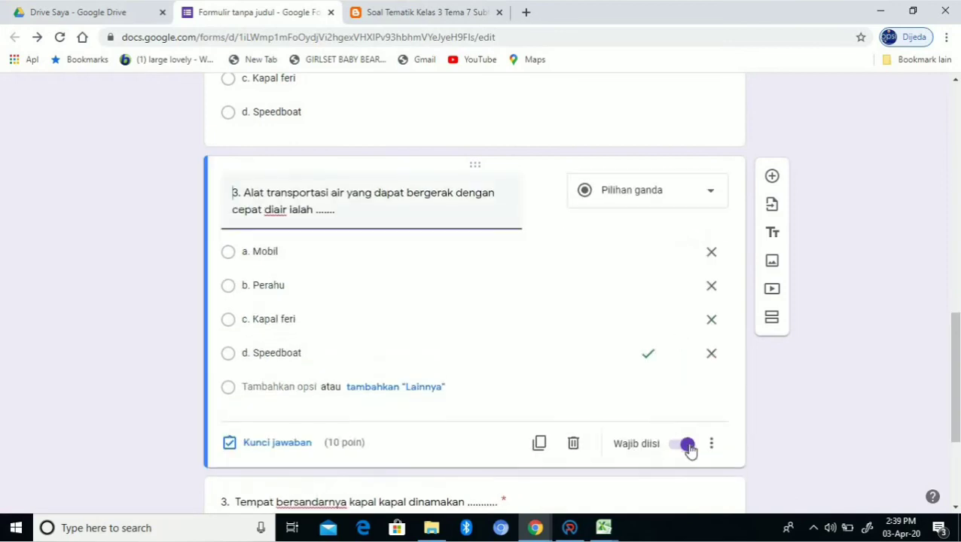
- Set b. Pelabuhan as the correct answer for the last question, "Tempat bersandarnya kapal kapal dinamakan"
{"action": "scroll", "coordinate": [655, 321], "scroll_direction": "up", "scroll_amount": 3}
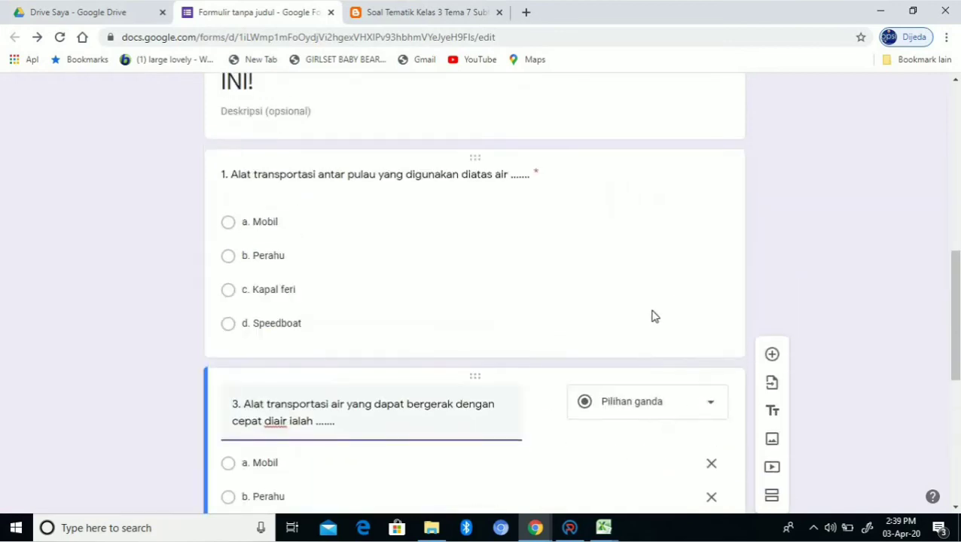
{"action": "left_click", "coordinate": [654, 317]}
{"action": "scroll", "coordinate": [648, 394], "scroll_direction": "down", "scroll_amount": 5}
{"action": "left_click", "coordinate": [630, 351]}
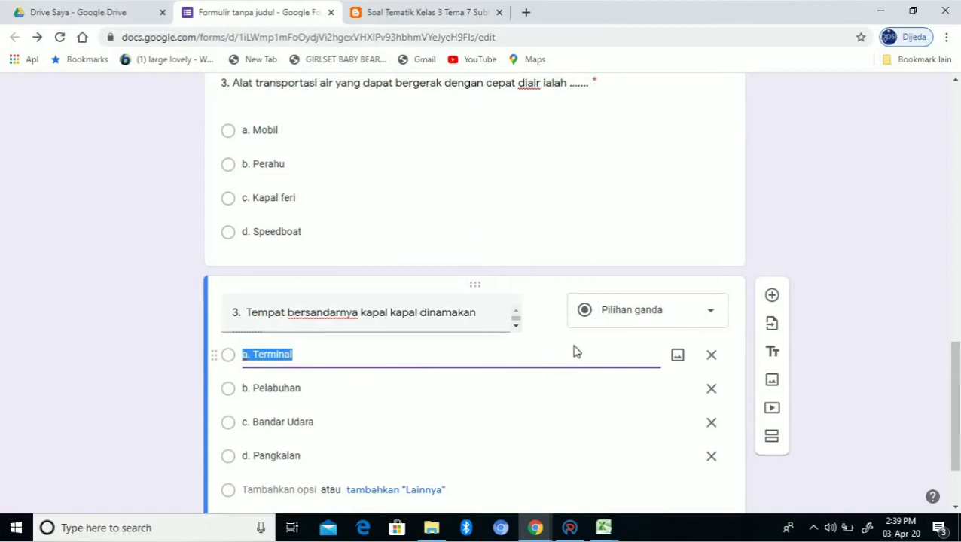
{"action": "scroll", "coordinate": [574, 351], "scroll_direction": "down", "scroll_amount": 2}
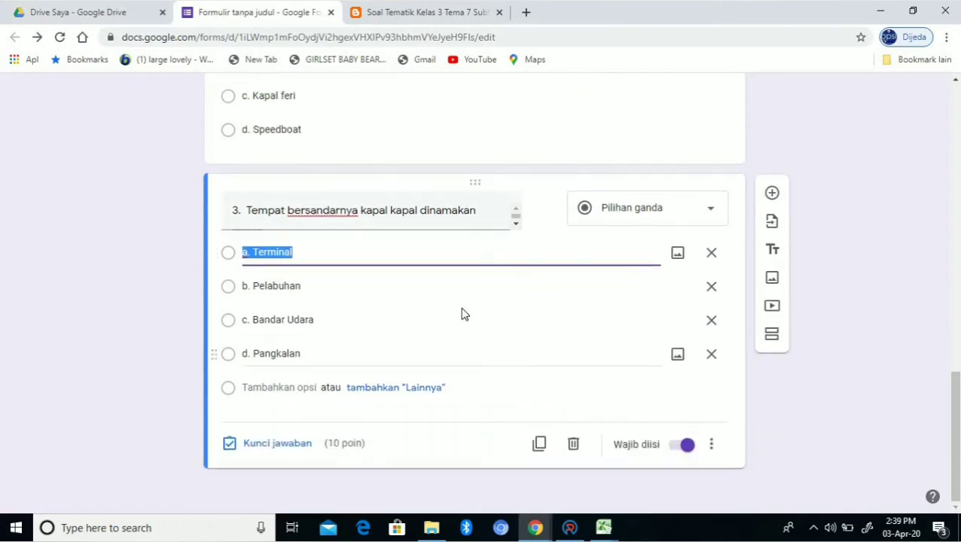
{"action": "left_click", "coordinate": [275, 443]}
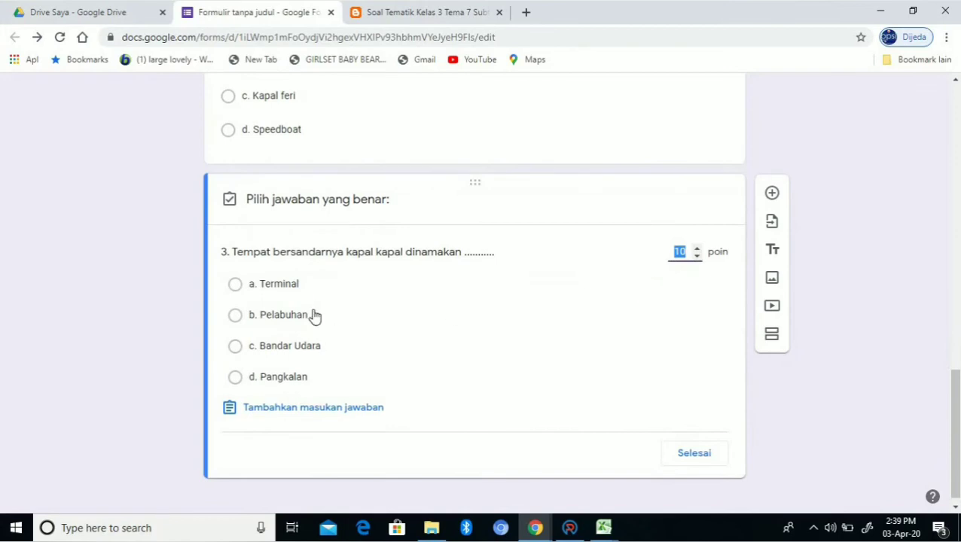
{"action": "left_click", "coordinate": [311, 409]}
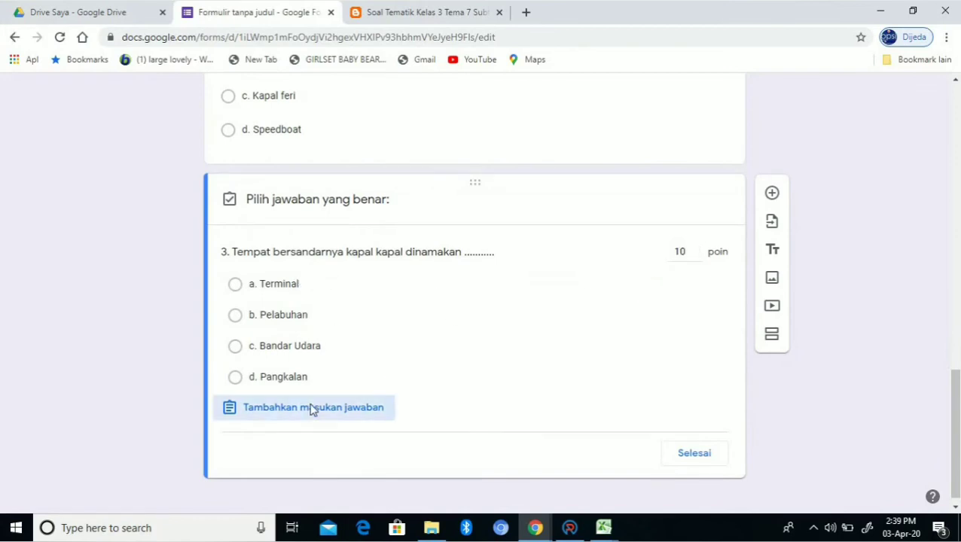
{"action": "left_click", "coordinate": [573, 269]}
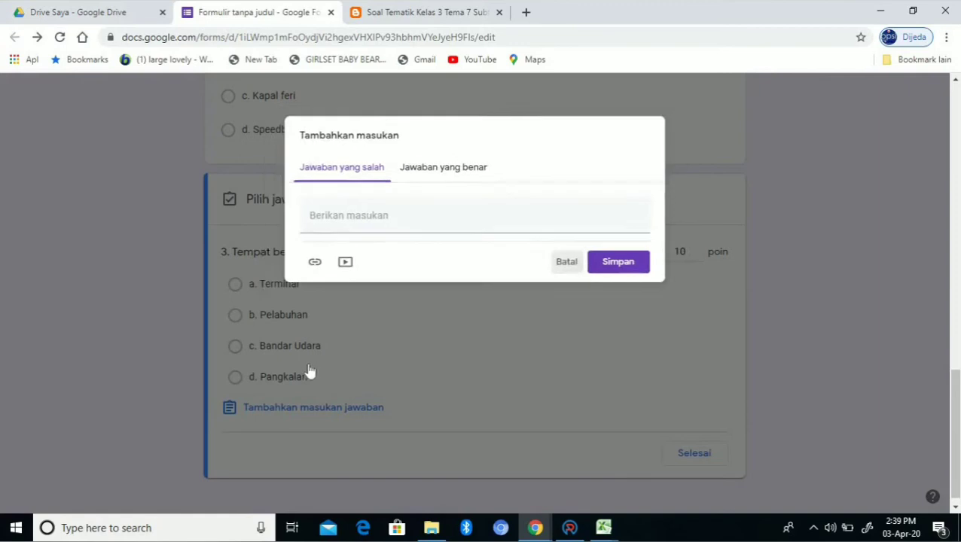
{"action": "left_click", "coordinate": [269, 317]}
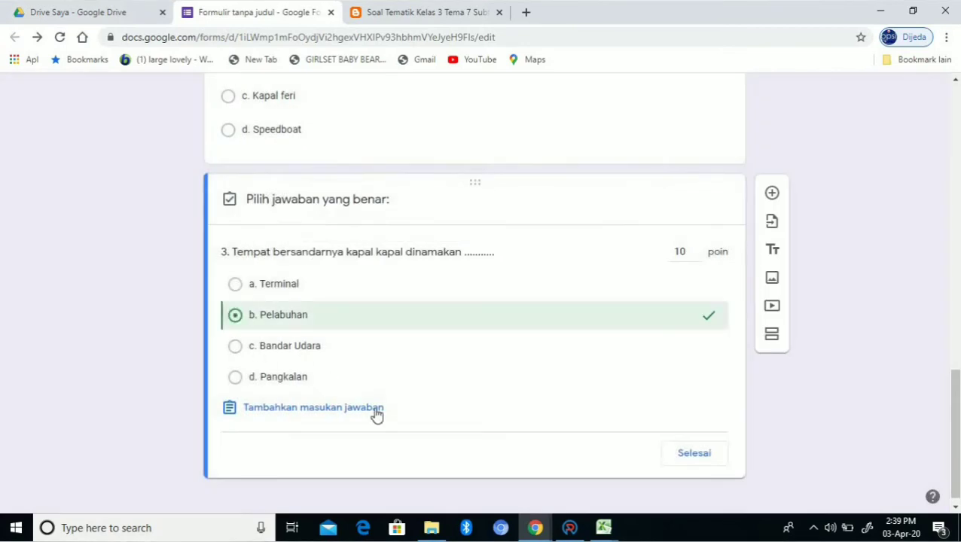
{"action": "left_click", "coordinate": [694, 455]}
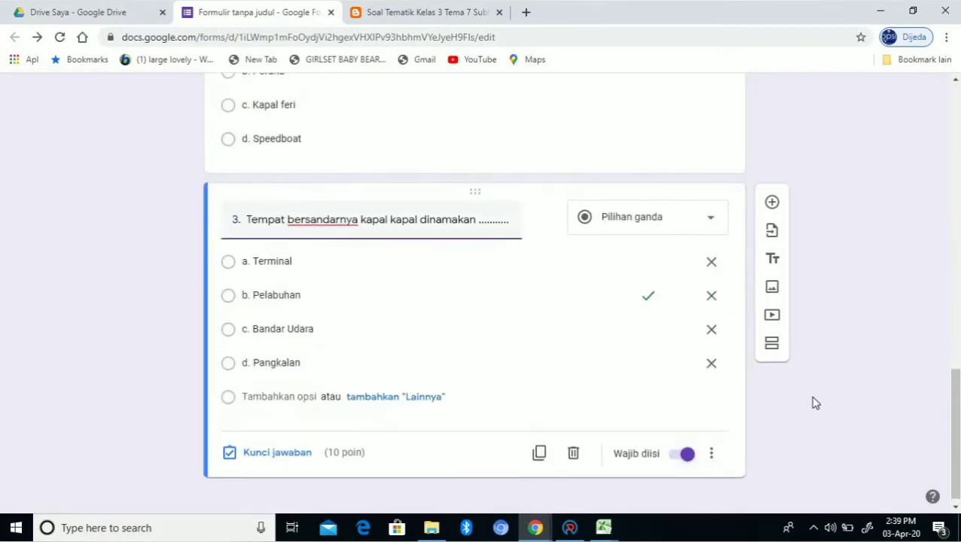
- Look over the finished questions in both sections and open the form's preview
{"action": "scroll", "coordinate": [812, 403], "scroll_direction": "up", "scroll_amount": 15}
{"action": "scroll", "coordinate": [658, 392], "scroll_direction": "up", "scroll_amount": 3}
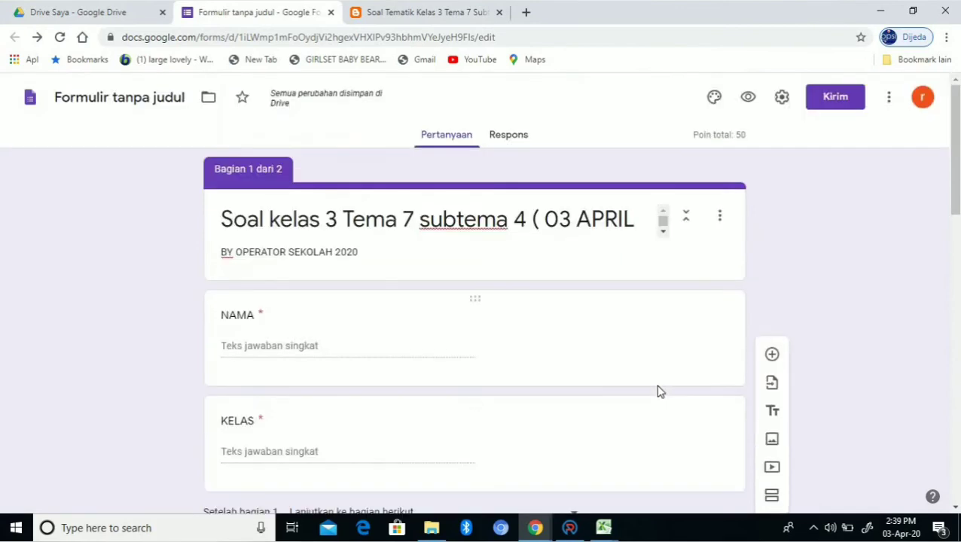
{"action": "scroll", "coordinate": [658, 392], "scroll_direction": "down", "scroll_amount": 8}
{"action": "scroll", "coordinate": [658, 392], "scroll_direction": "down", "scroll_amount": 5}
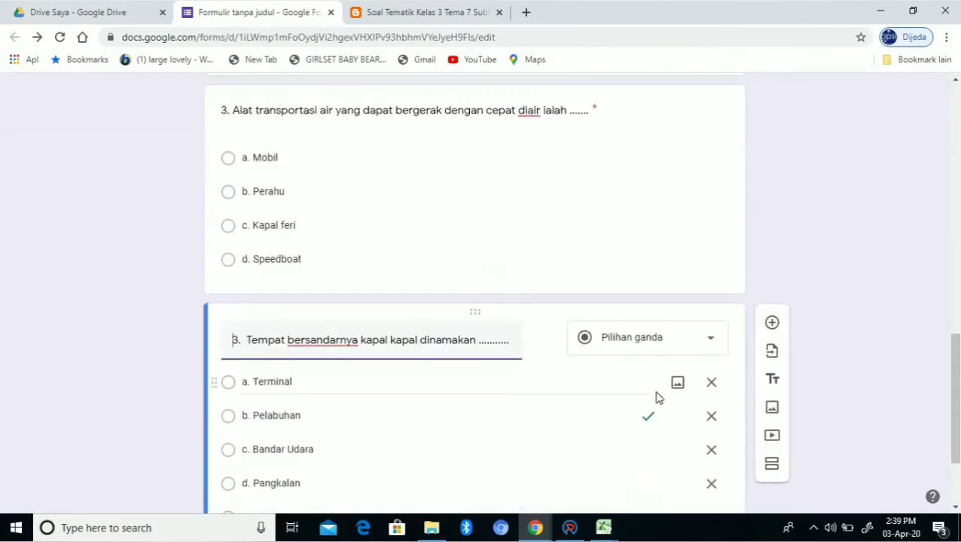
{"action": "scroll", "coordinate": [654, 390], "scroll_direction": "up", "scroll_amount": 8}
{"action": "scroll", "coordinate": [648, 384], "scroll_direction": "up", "scroll_amount": 10}
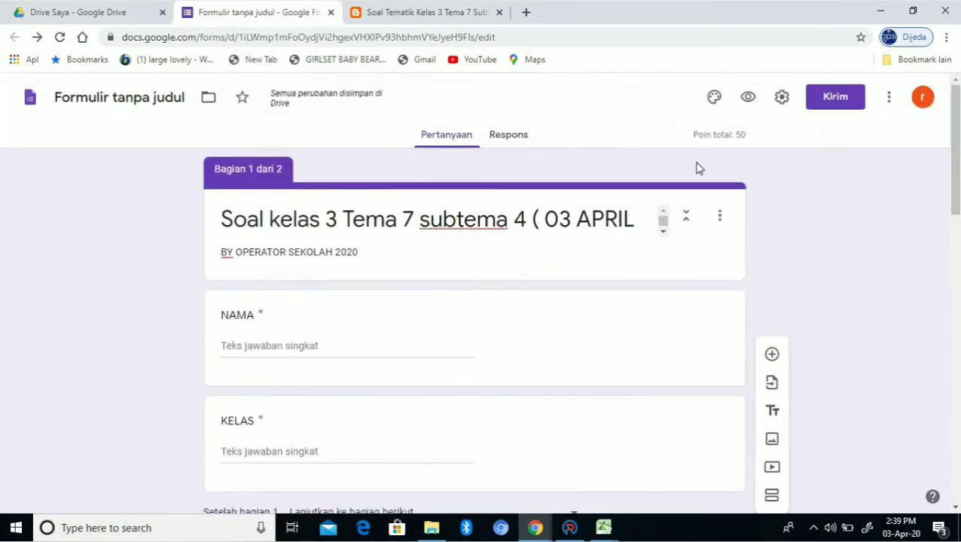
{"action": "left_click", "coordinate": [748, 98]}
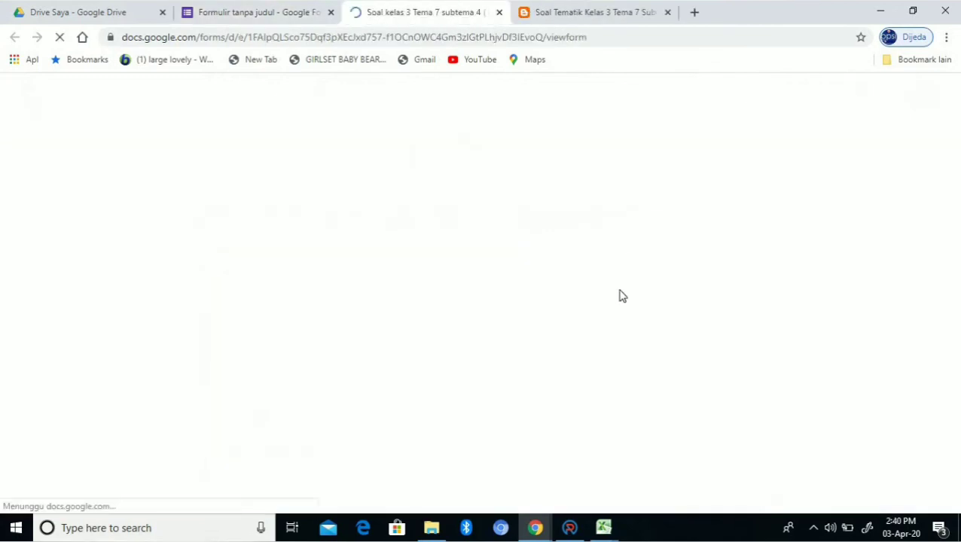
- Fill in the preview's NAMA field with a student's name and KELAS with 3, and continue to the questions
{"action": "left_click", "coordinate": [414, 296]}
{"action": "type", "text": "ANDI"}
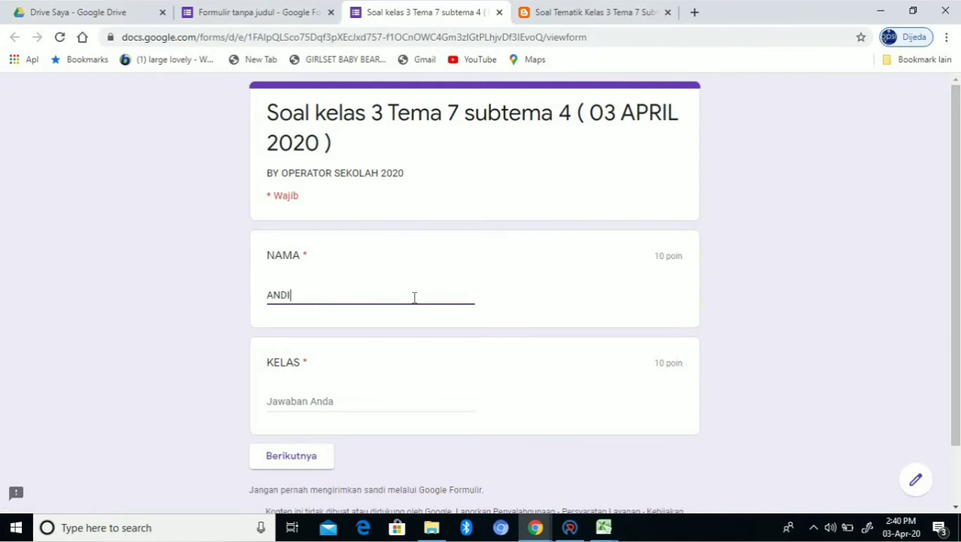
{"action": "left_click", "coordinate": [332, 404]}
{"action": "type", "text": "M"}
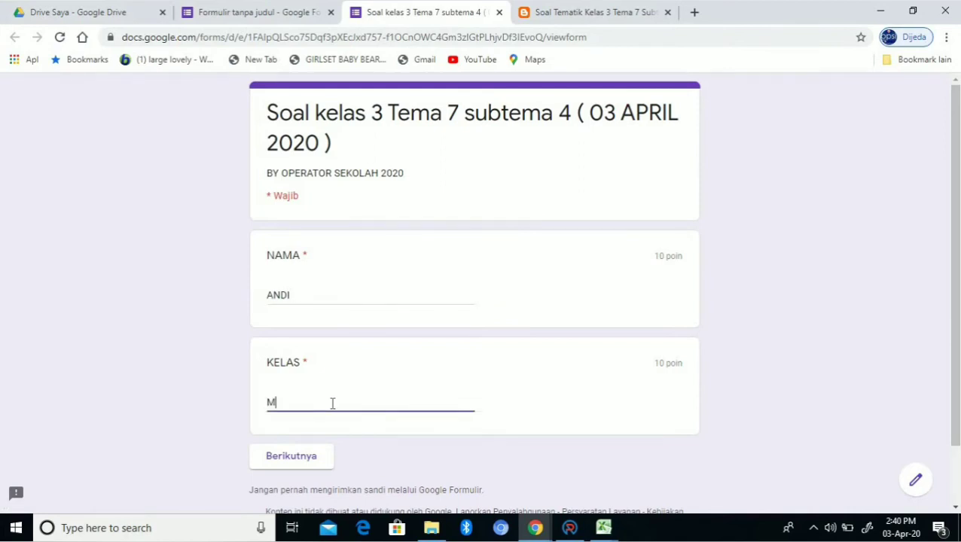
{"action": "key", "text": "BackSpace"}
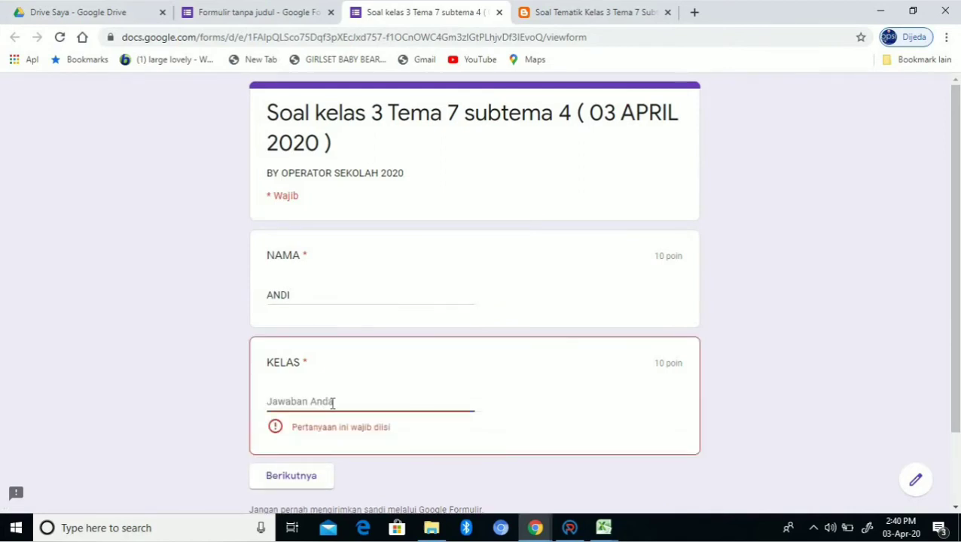
{"action": "type", "text": "3"}
{"action": "left_click", "coordinate": [316, 455]}
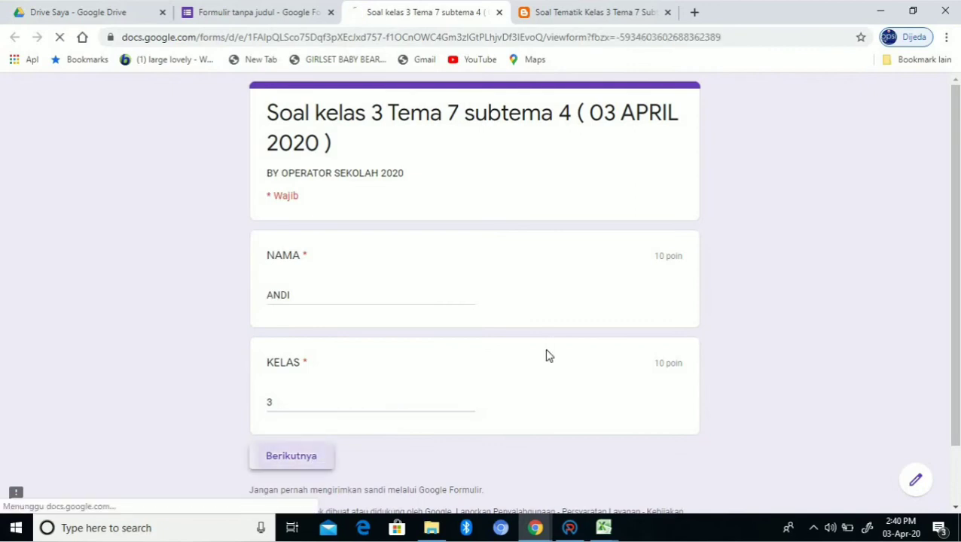
- Return to the preview's first section, re-enter 3 as the KELAS answer, and continue to the questions again
{"action": "scroll", "coordinate": [386, 364], "scroll_direction": "down", "scroll_amount": 3}
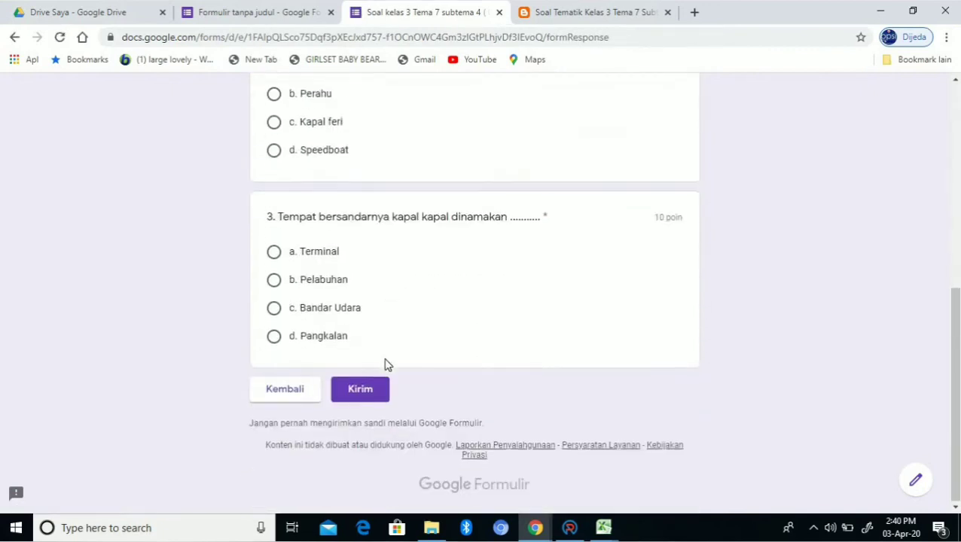
{"action": "left_click", "coordinate": [301, 386]}
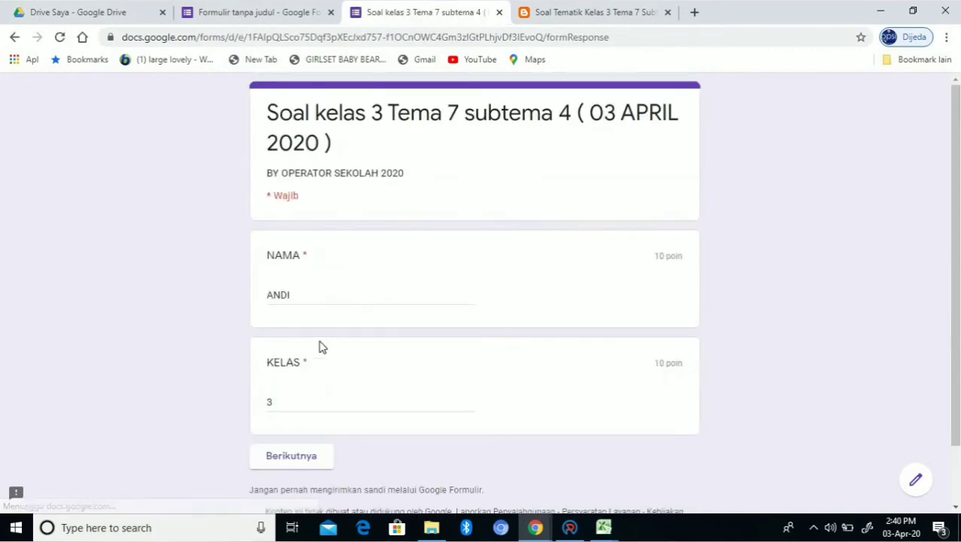
{"action": "left_click", "coordinate": [319, 401]}
{"action": "key", "text": "BackSpace"}
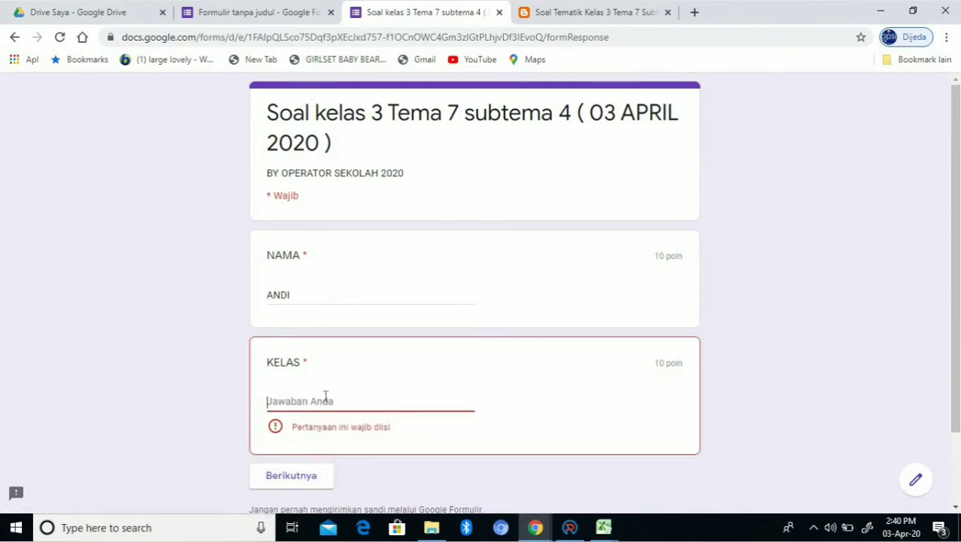
{"action": "type", "text": "3"}
{"action": "left_click", "coordinate": [331, 462]}
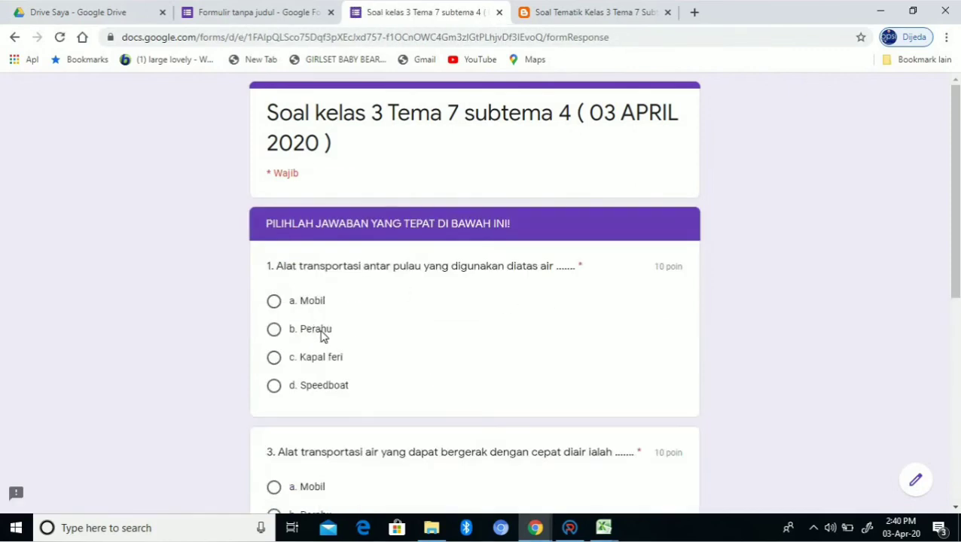
- Answer the three questions with c. Kapal feri, d. Speedboat and a. Terminal, and submit the form
{"action": "left_click", "coordinate": [313, 363]}
{"action": "scroll", "coordinate": [320, 419], "scroll_direction": "down", "scroll_amount": 2}
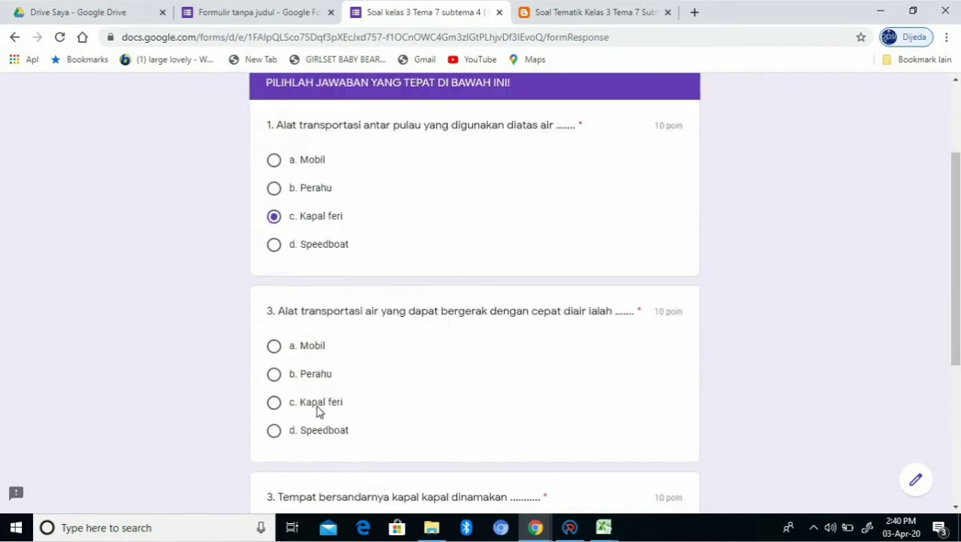
{"action": "left_click", "coordinate": [328, 435]}
{"action": "scroll", "coordinate": [329, 434], "scroll_direction": "down", "scroll_amount": 3}
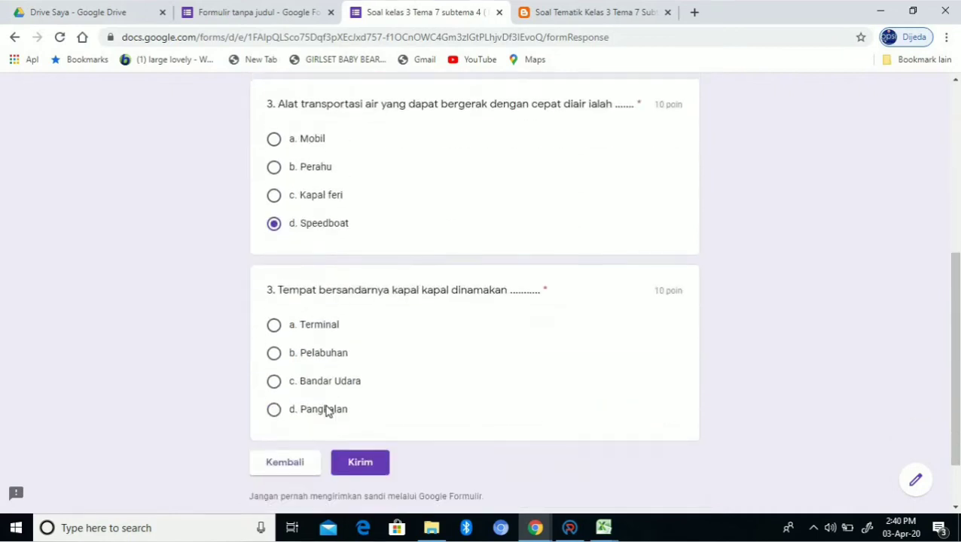
{"action": "left_click", "coordinate": [274, 320]}
{"action": "left_click", "coordinate": [358, 459]}
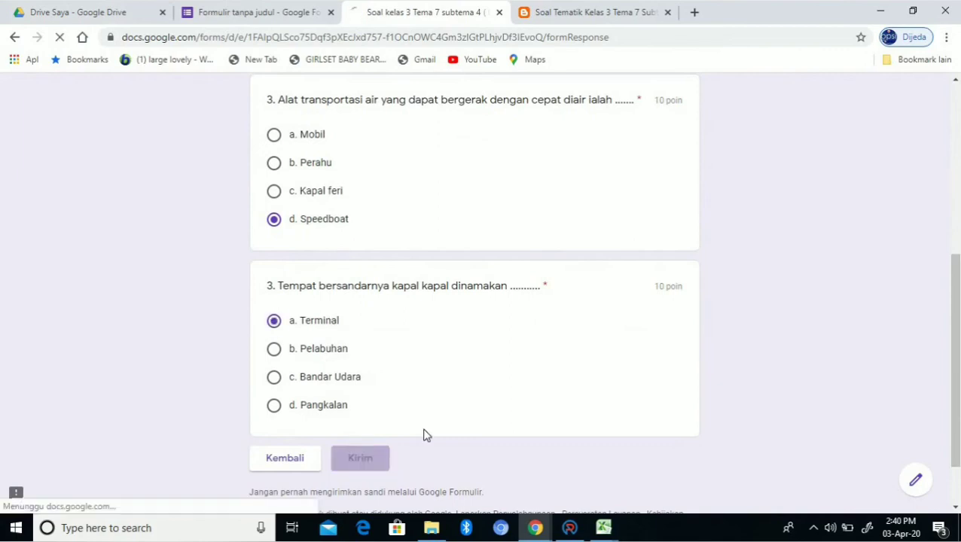
- Open the submitted response's score page and examine the points given for NAMA, KELAS and the questions
{"action": "left_click", "coordinate": [339, 222]}
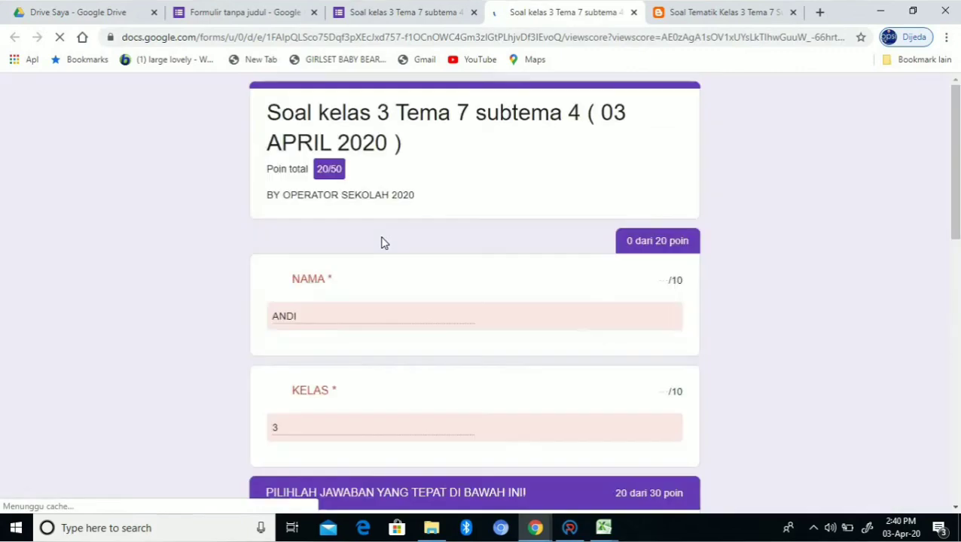
{"action": "scroll", "coordinate": [425, 437], "scroll_direction": "down", "scroll_amount": 3}
{"action": "scroll", "coordinate": [421, 418], "scroll_direction": "up", "scroll_amount": 2}
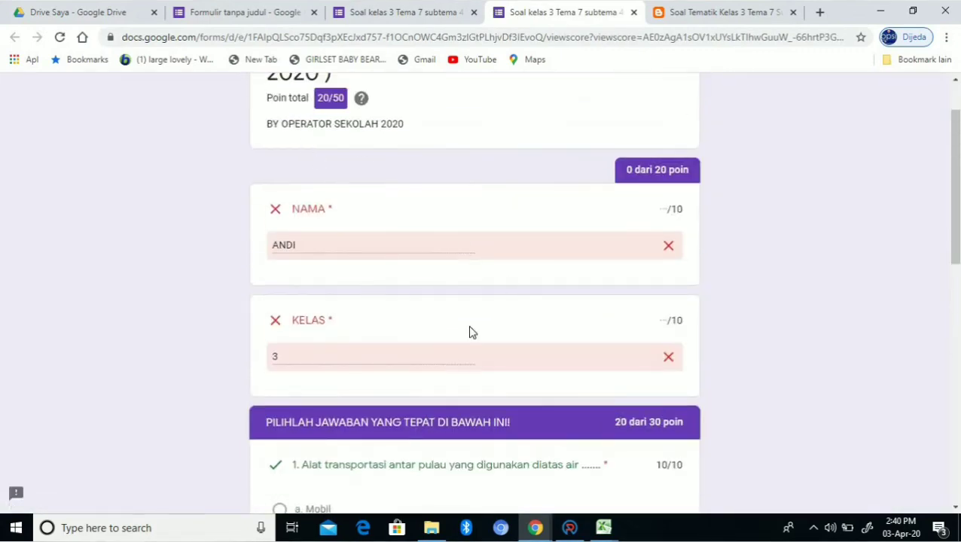
- Return to the form editor and set the NAMA question's points to 0 in its answer key
{"action": "left_click", "coordinate": [251, 11]}
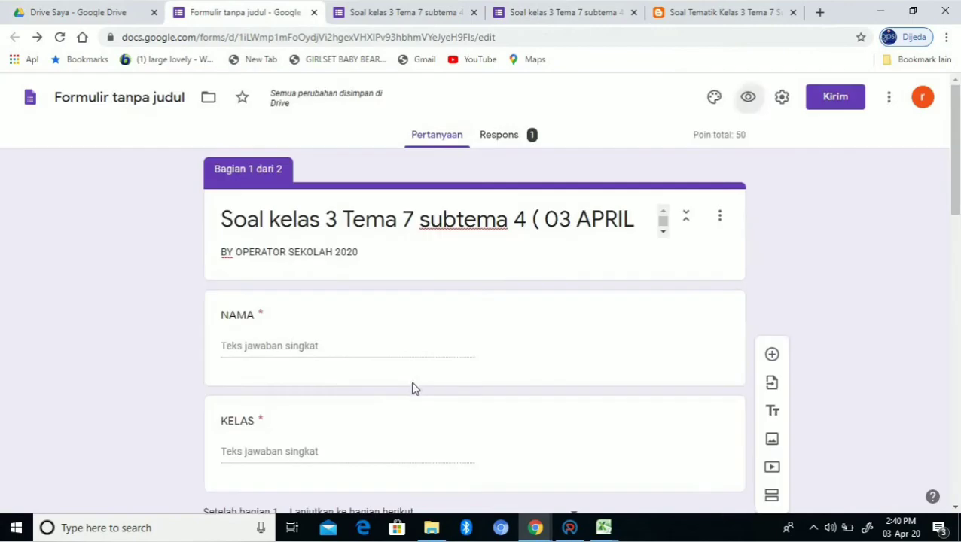
{"action": "left_click", "coordinate": [364, 346]}
{"action": "left_click", "coordinate": [300, 436]}
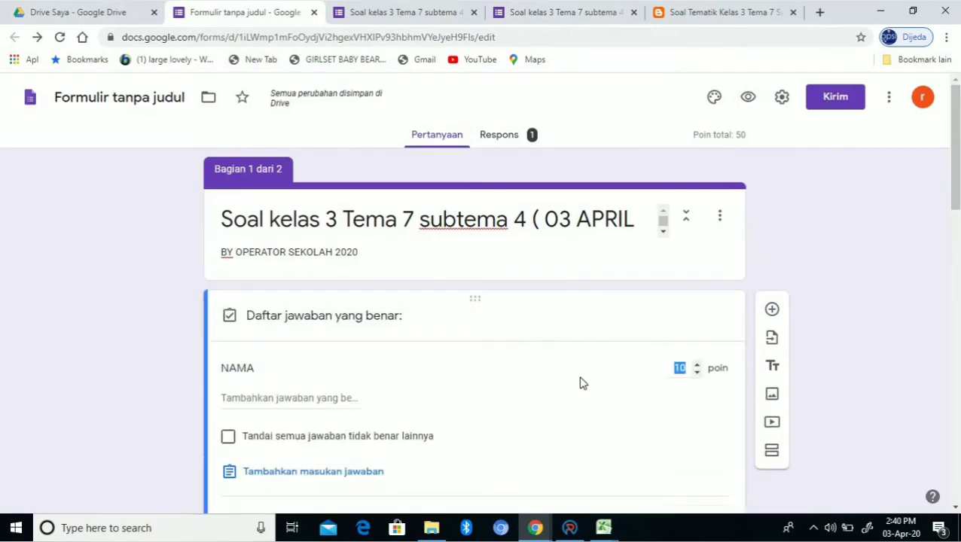
{"action": "type", "text": "0"}
{"action": "scroll", "coordinate": [392, 437], "scroll_direction": "down", "scroll_amount": 3}
- Set the KELAS question's points to 0 and finish the answer keys of both KELAS and NAMA
{"action": "left_click", "coordinate": [378, 403]}
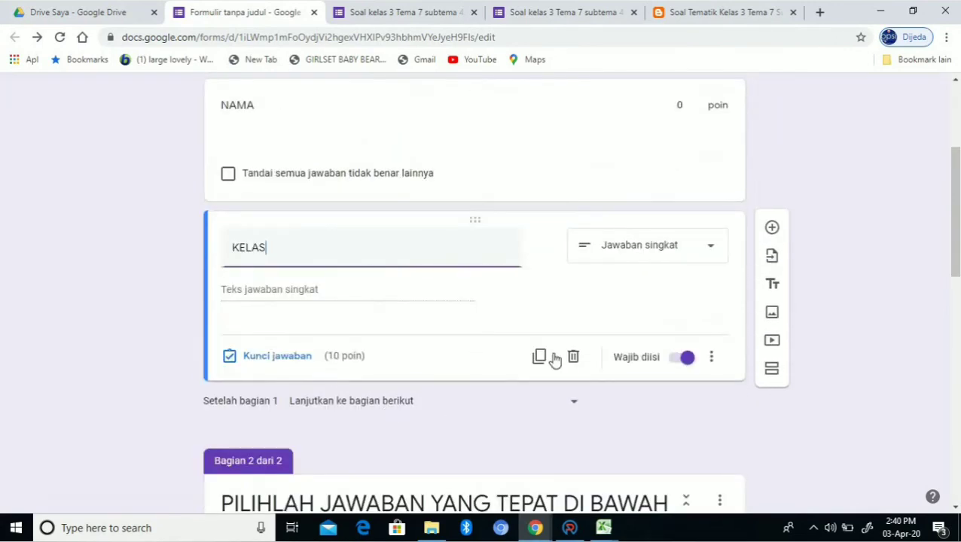
{"action": "left_click", "coordinate": [299, 361]}
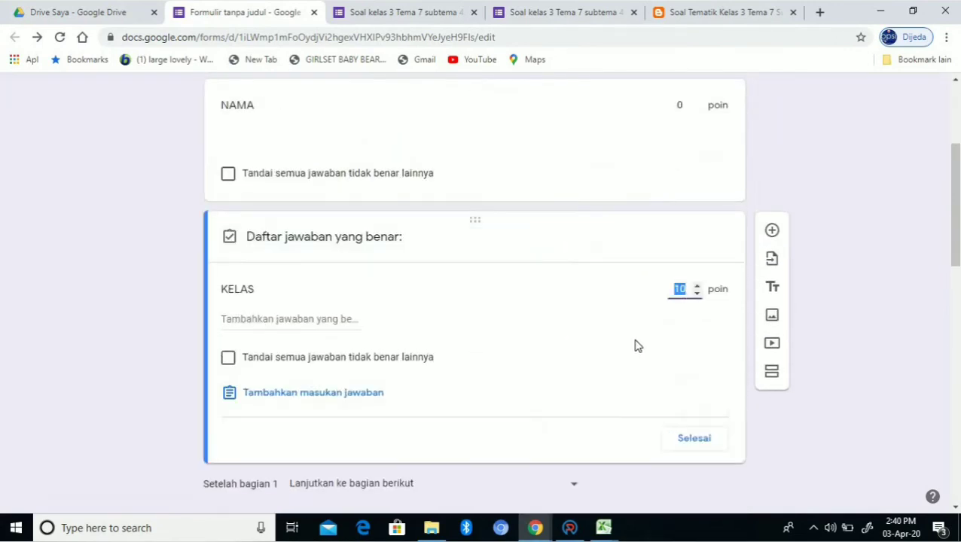
{"action": "type", "text": "0"}
{"action": "left_click", "coordinate": [573, 375]}
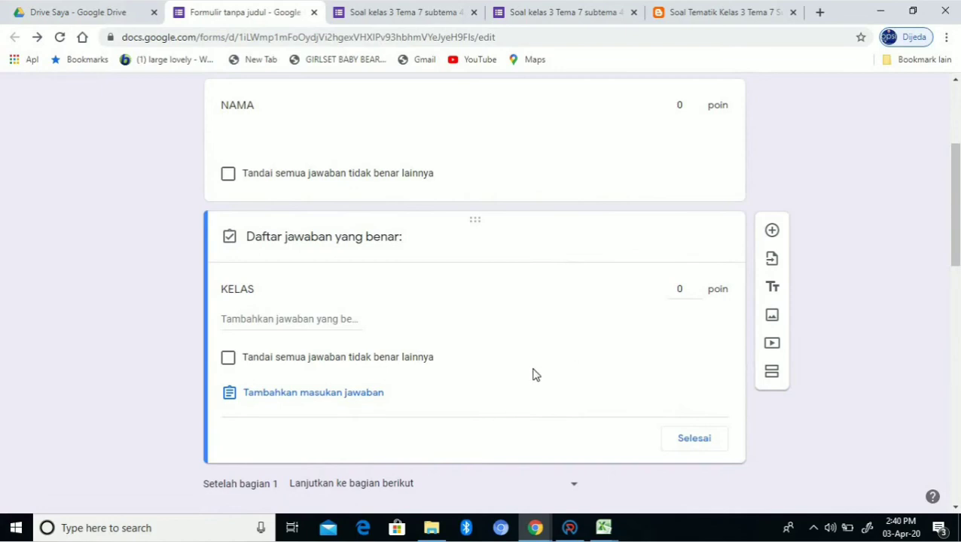
{"action": "scroll", "coordinate": [603, 369], "scroll_direction": "down", "scroll_amount": 2}
{"action": "left_click", "coordinate": [687, 311]}
{"action": "scroll", "coordinate": [592, 320], "scroll_direction": "up", "scroll_amount": 3}
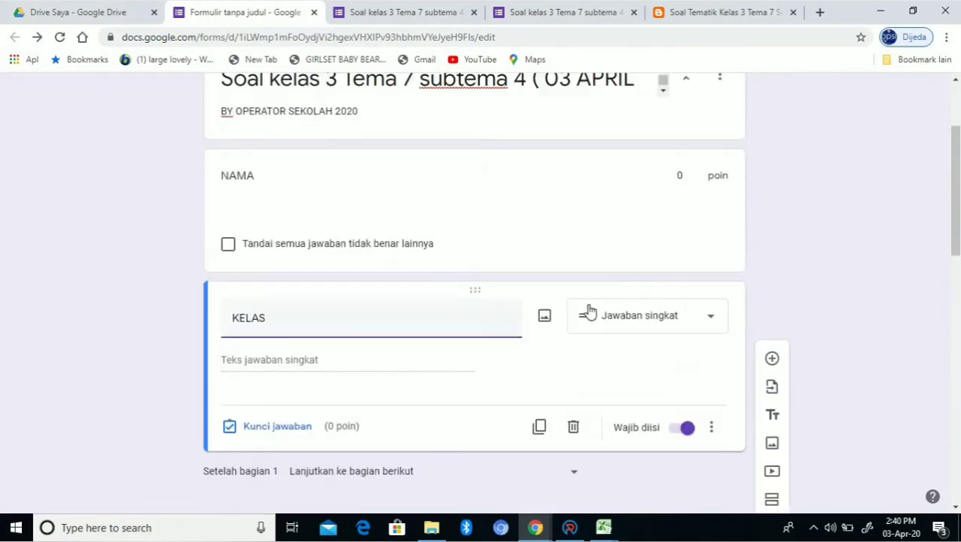
{"action": "left_click", "coordinate": [613, 262]}
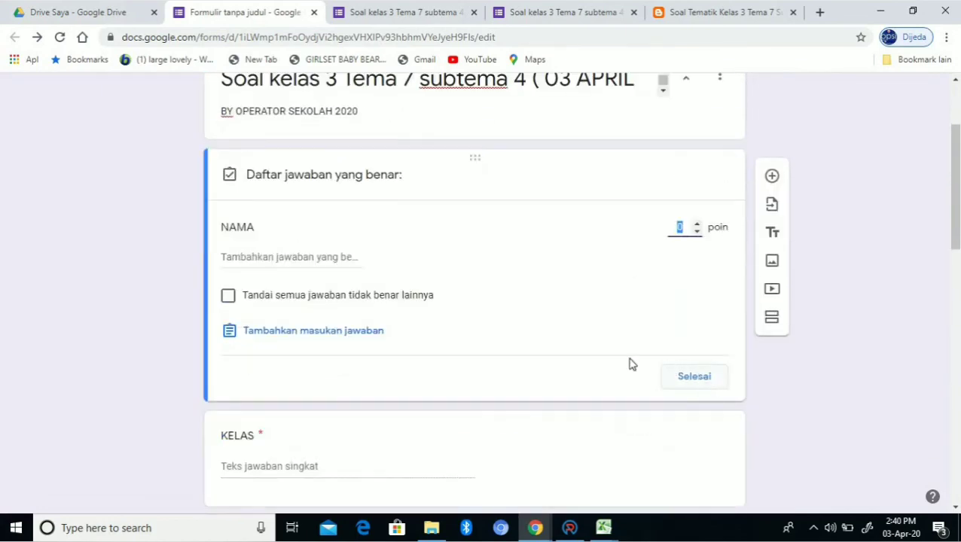
{"action": "left_click", "coordinate": [694, 375]}
{"action": "scroll", "coordinate": [512, 316], "scroll_direction": "up", "scroll_amount": 2}
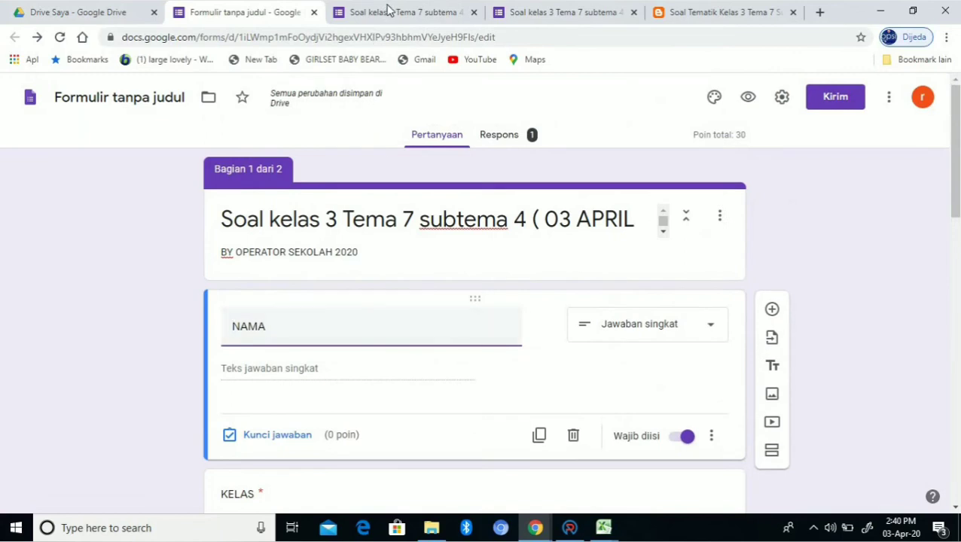
- Reopen the score page from the submission confirmation and review the updated point total and the marked answers
{"action": "left_click", "coordinate": [388, 11]}
{"action": "left_click", "coordinate": [330, 212]}
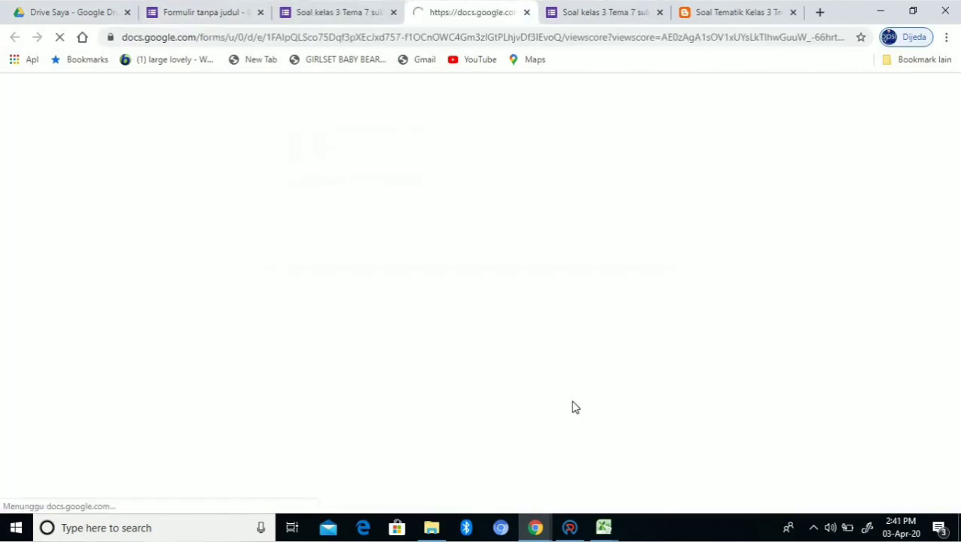
{"action": "scroll", "coordinate": [467, 303], "scroll_direction": "down", "scroll_amount": 9}
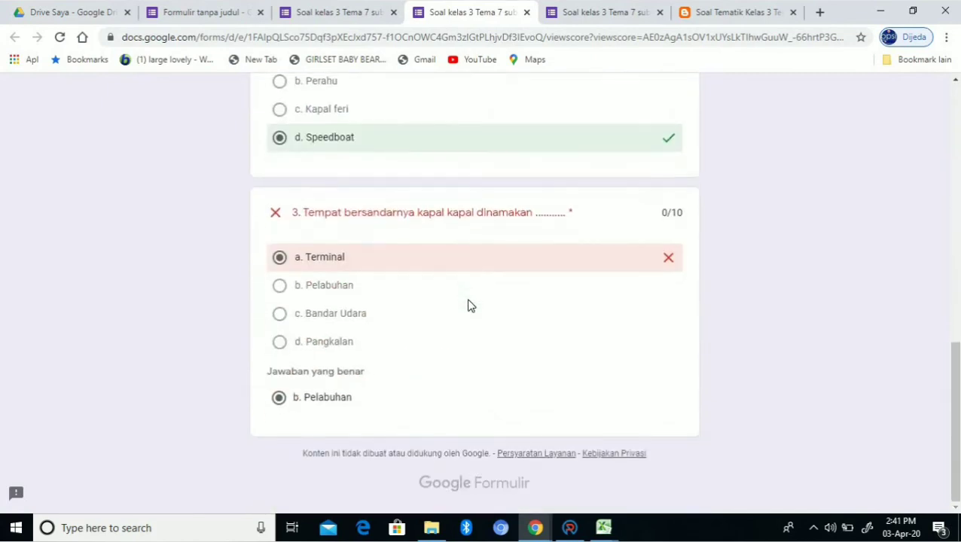
{"action": "scroll", "coordinate": [468, 305], "scroll_direction": "up", "scroll_amount": 7}
{"action": "scroll", "coordinate": [468, 304], "scroll_direction": "up", "scroll_amount": 3}
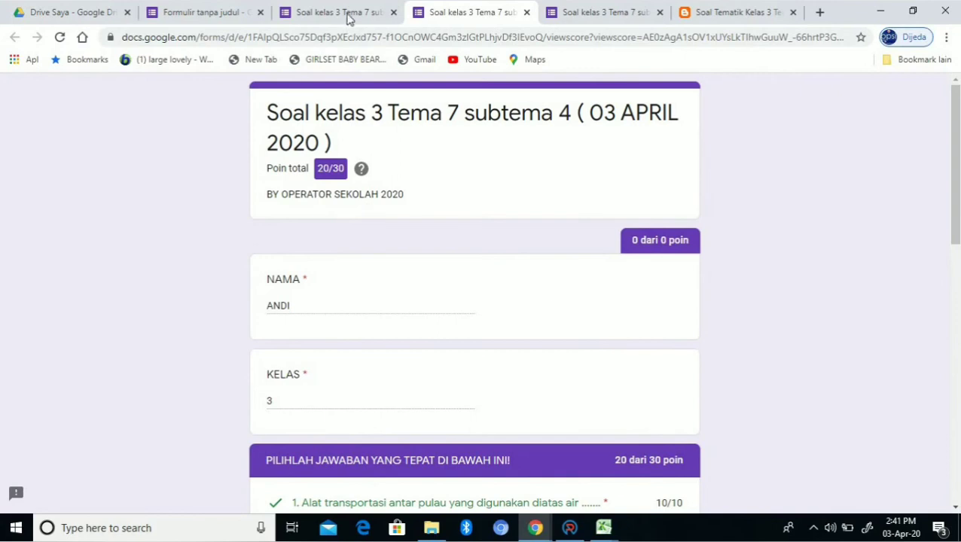
- From the form's responses, create a new response spreadsheet named KELAS 3 03 APRIL 2002 and return to the form
{"action": "left_click", "coordinate": [234, 14]}
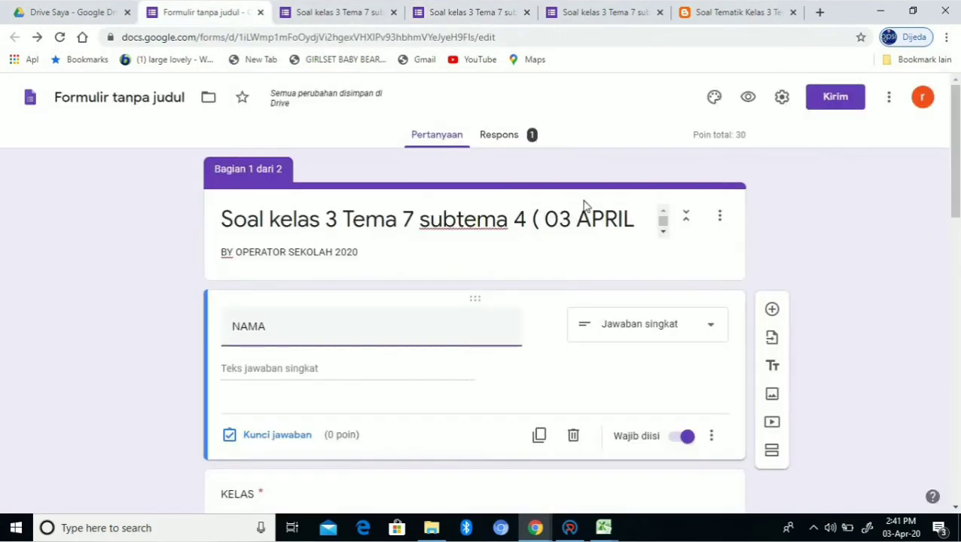
{"action": "left_click", "coordinate": [521, 143]}
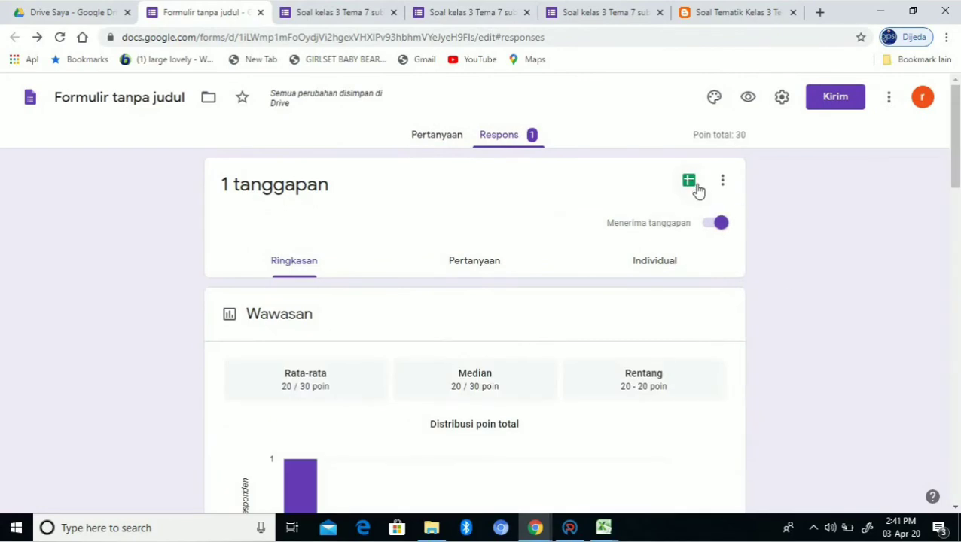
{"action": "left_click", "coordinate": [689, 182]}
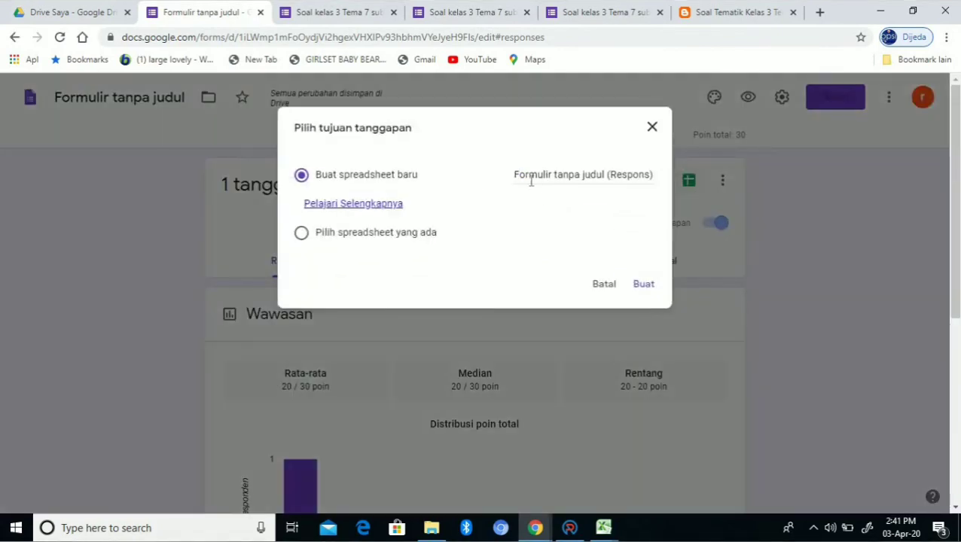
{"action": "left_click_drag", "start_coordinate": [536, 178], "coordinate": [677, 198]}
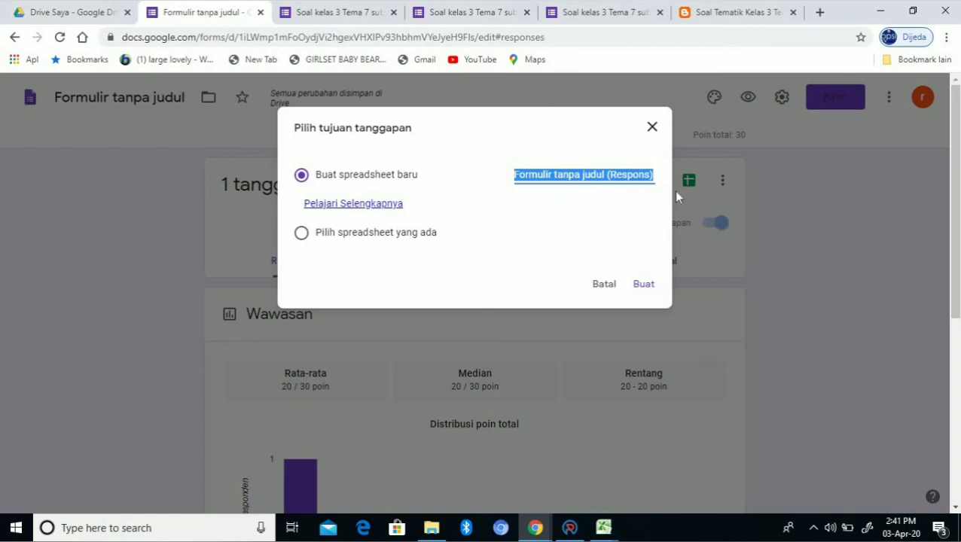
{"action": "type", "text": "KELAS 3"}
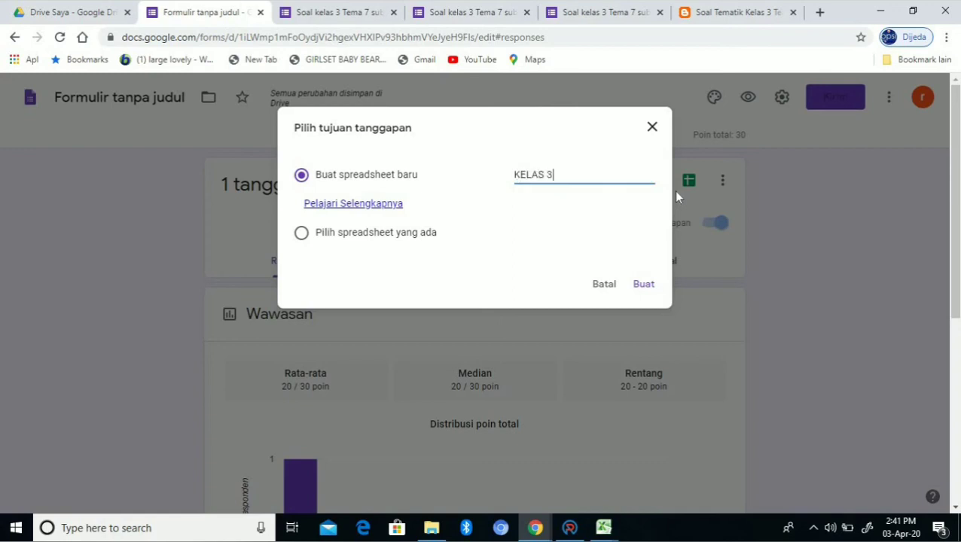
{"action": "type", "text": " 01"}
{"action": "key", "text": "BackSpace"}
{"action": "key", "text": "BackSpace"}
{"action": "type", "text": "3 APRIL 2002"}
{"action": "left_click", "coordinate": [650, 292]}
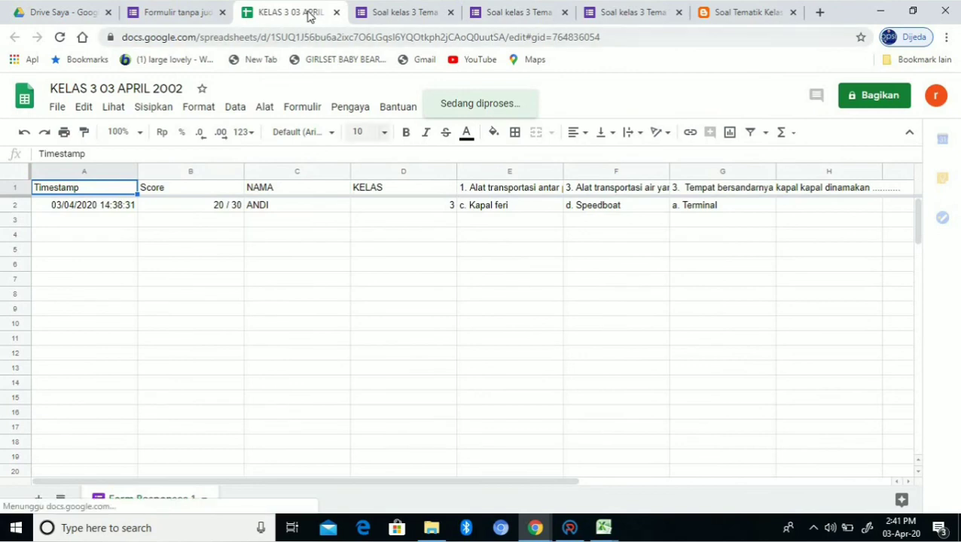
{"action": "left_click", "coordinate": [187, 11]}
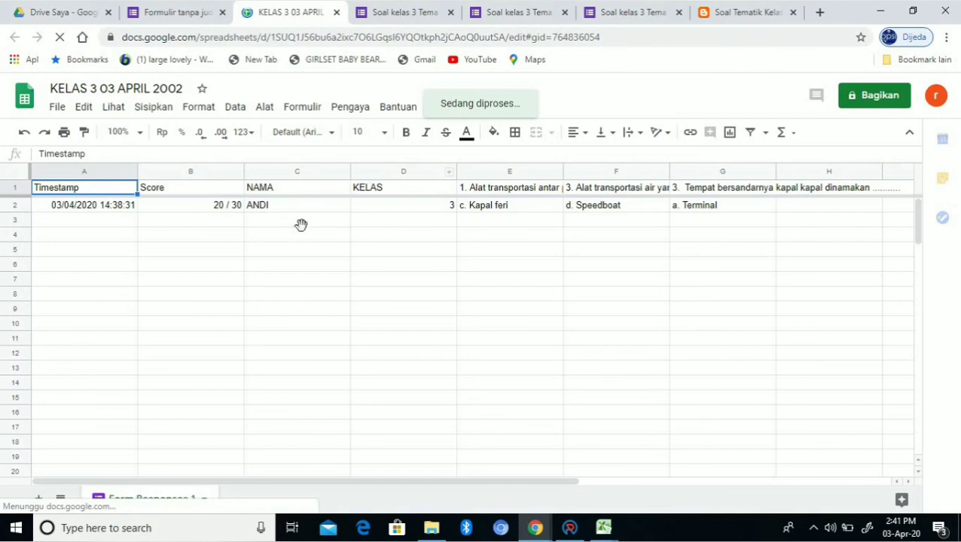
{"action": "left_click", "coordinate": [190, 13]}
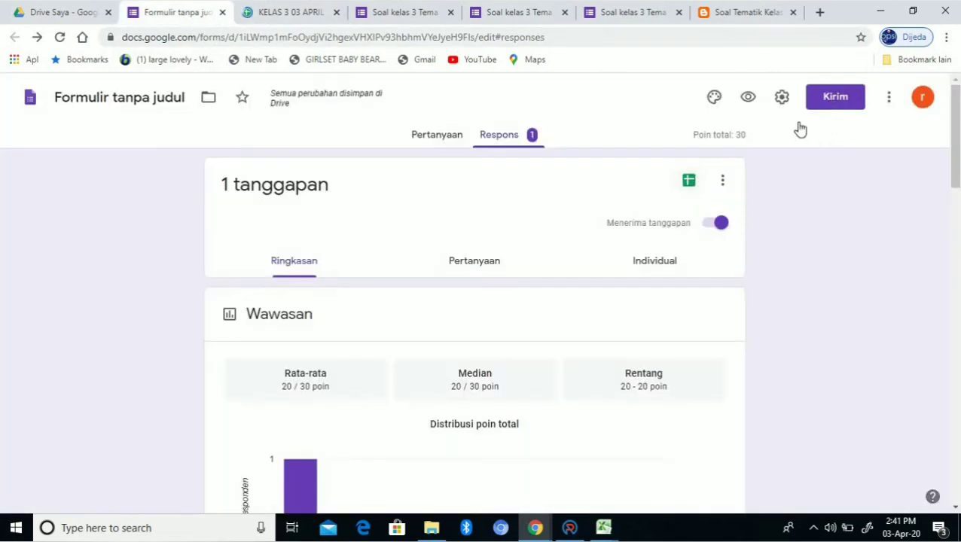
{"action": "left_click", "coordinate": [832, 106]}
{"action": "left_click", "coordinate": [433, 202]}
{"action": "left_click", "coordinate": [438, 269]}
{"action": "left_click", "coordinate": [639, 164]}
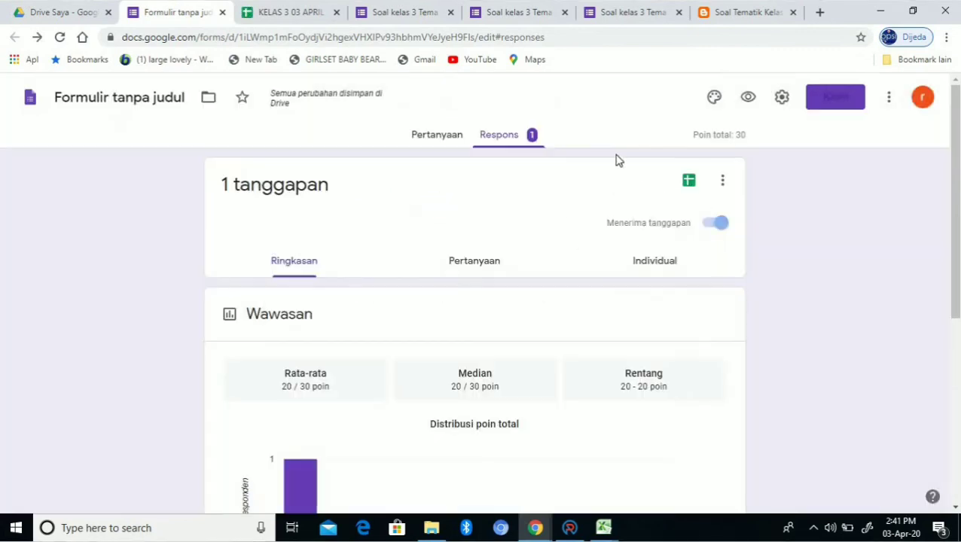
- Open the form's sending options, shorten its shareable link with Perpendek URL, and copy the link
{"action": "left_click", "coordinate": [836, 98]}
{"action": "left_click", "coordinate": [436, 215]}
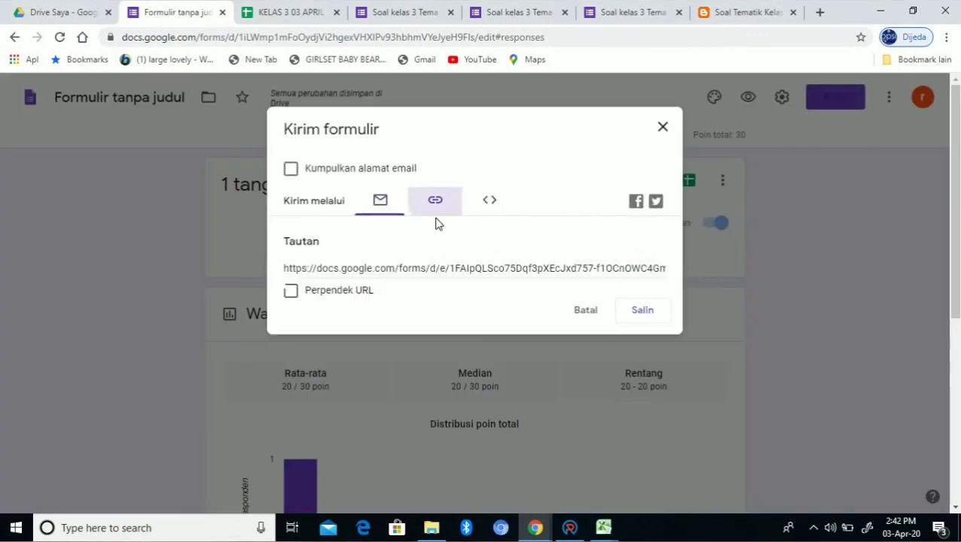
{"action": "left_click", "coordinate": [433, 267]}
{"action": "left_click", "coordinate": [354, 294]}
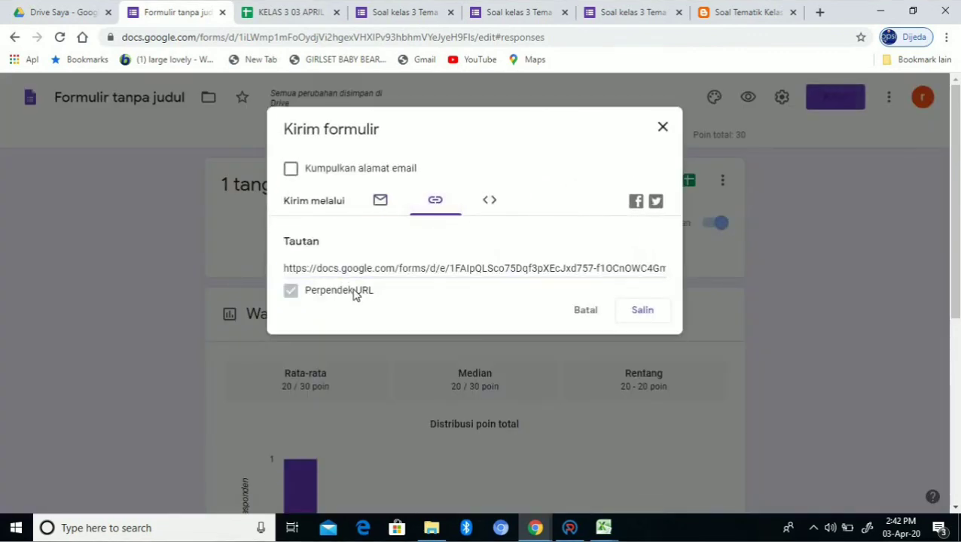
{"action": "left_click", "coordinate": [291, 290]}
{"action": "left_click", "coordinate": [292, 292]}
{"action": "key", "text": "ctrl+c"}
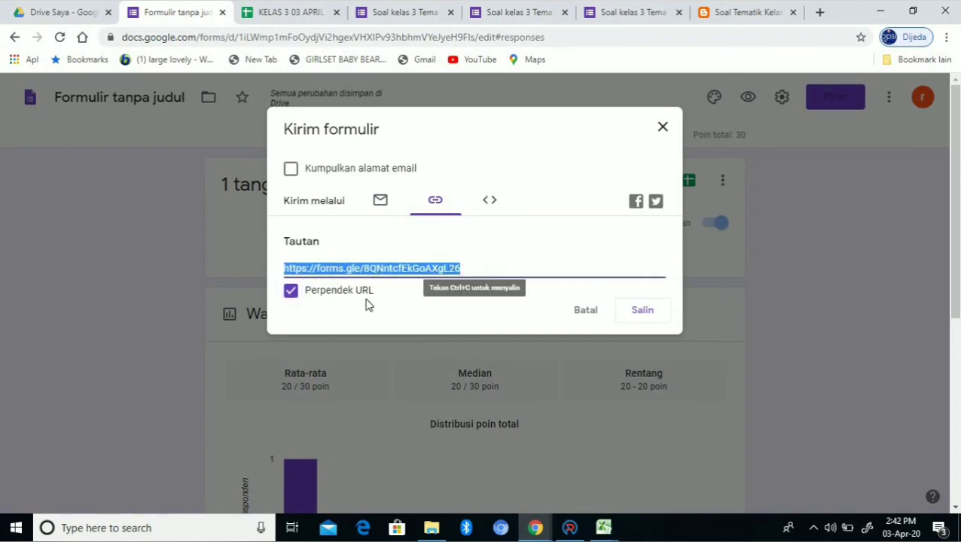
- Switch to the browser window with WhatsApp Web and look through the chat list
{"action": "left_click", "coordinate": [537, 530]}
{"action": "left_click", "coordinate": [494, 493]}
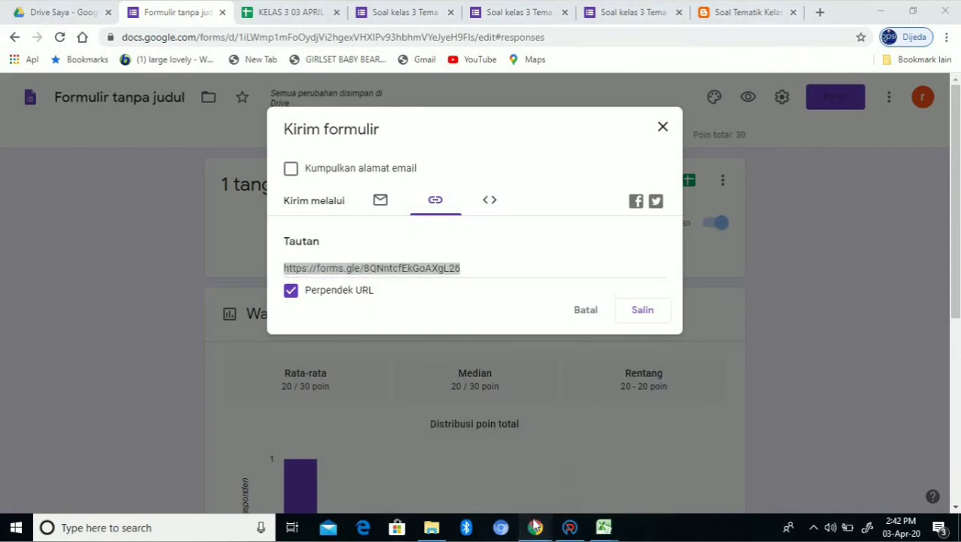
{"action": "mouse_move", "coordinate": [534, 527]}
{"action": "left_click", "coordinate": [472, 504]}
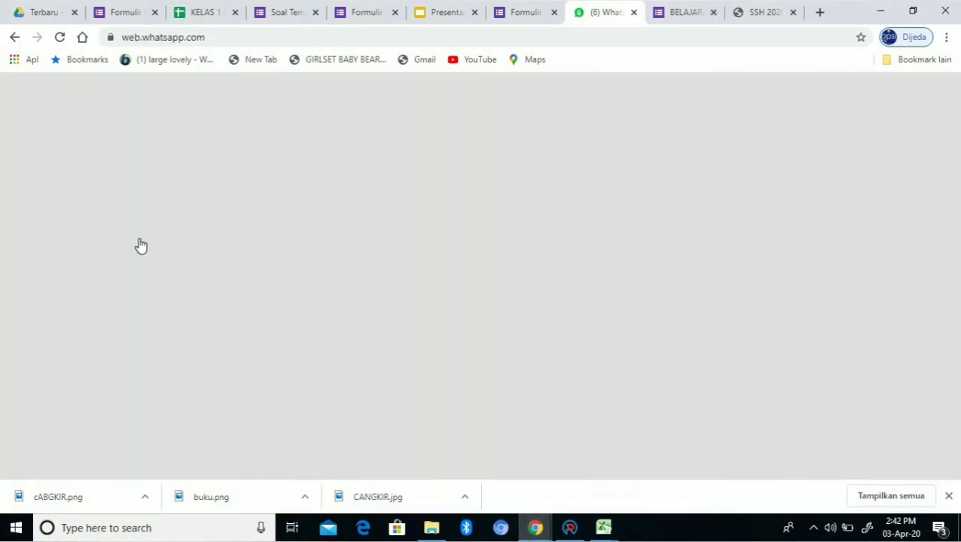
{"action": "scroll", "coordinate": [145, 181], "scroll_direction": "down", "scroll_amount": 6}
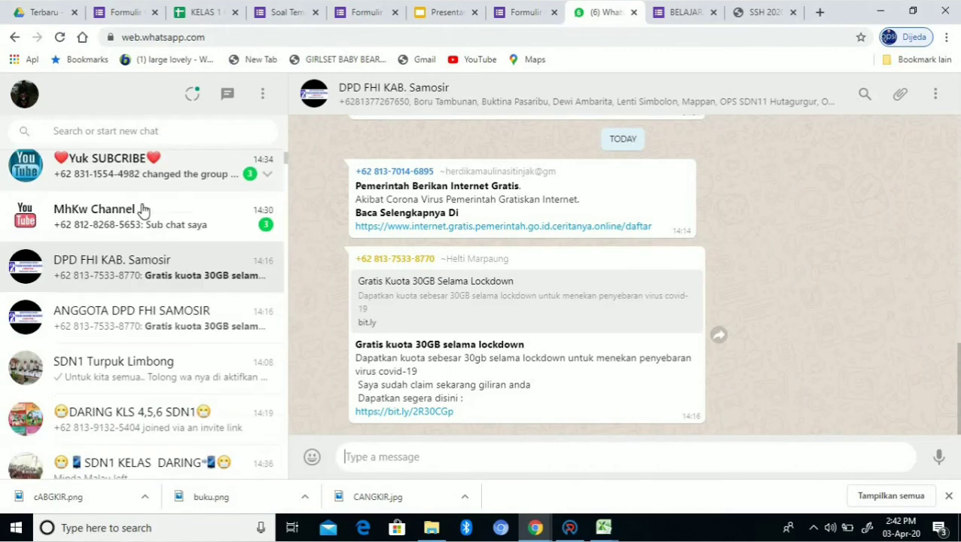
{"action": "scroll", "coordinate": [143, 188], "scroll_direction": "up", "scroll_amount": 2}
{"action": "scroll", "coordinate": [151, 150], "scroll_direction": "down", "scroll_amount": 2}
- Search for the contact's chat, open it, and send the copied shortened form link
{"action": "left_click", "coordinate": [159, 133]}
{"action": "type", "text": "MAMI"}
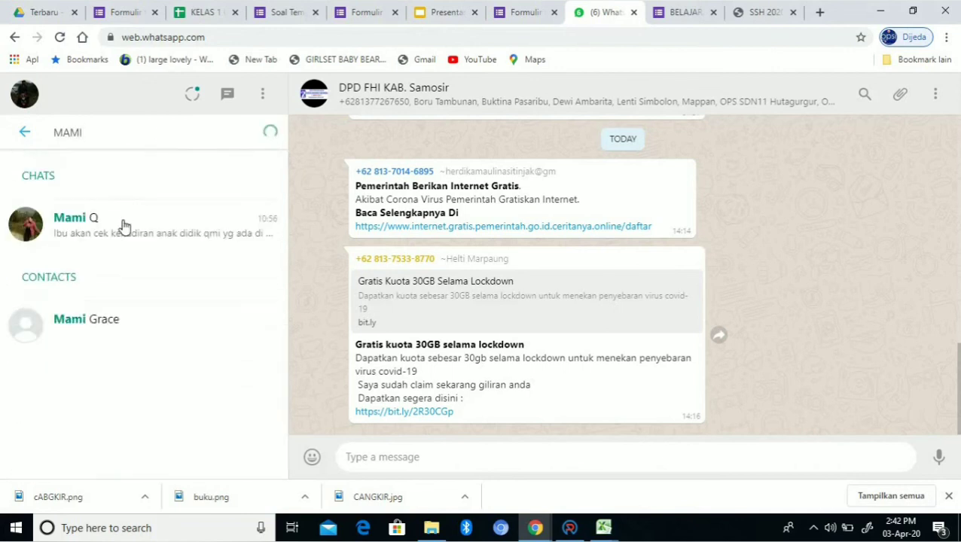
{"action": "left_click", "coordinate": [122, 223]}
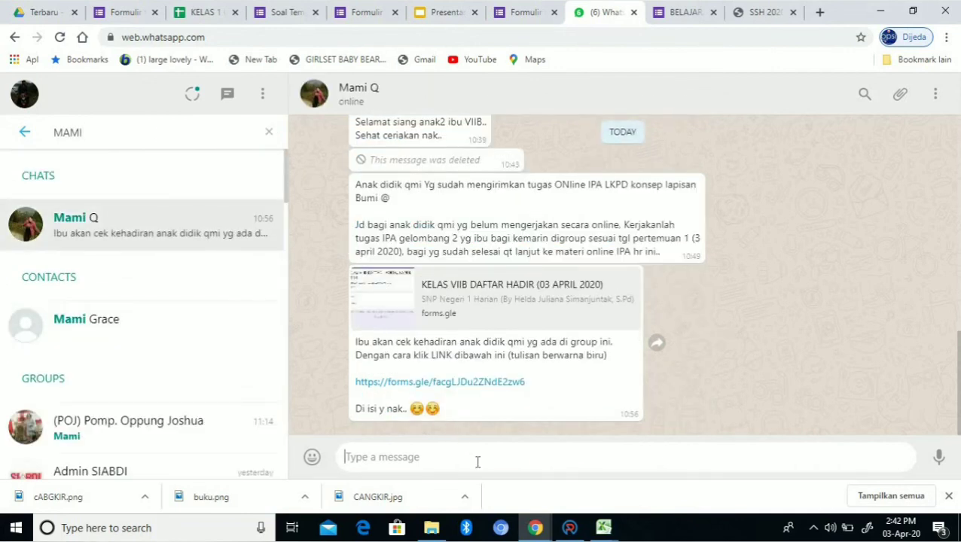
{"action": "type", "text": "https://forms.gle/8QNntcfEkGoAXqL26"}
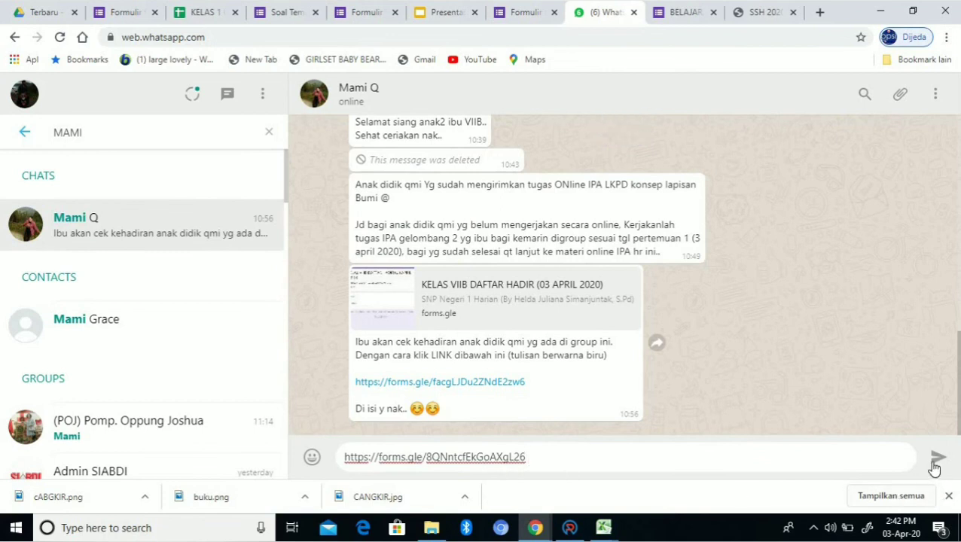
{"action": "key", "text": "Return"}
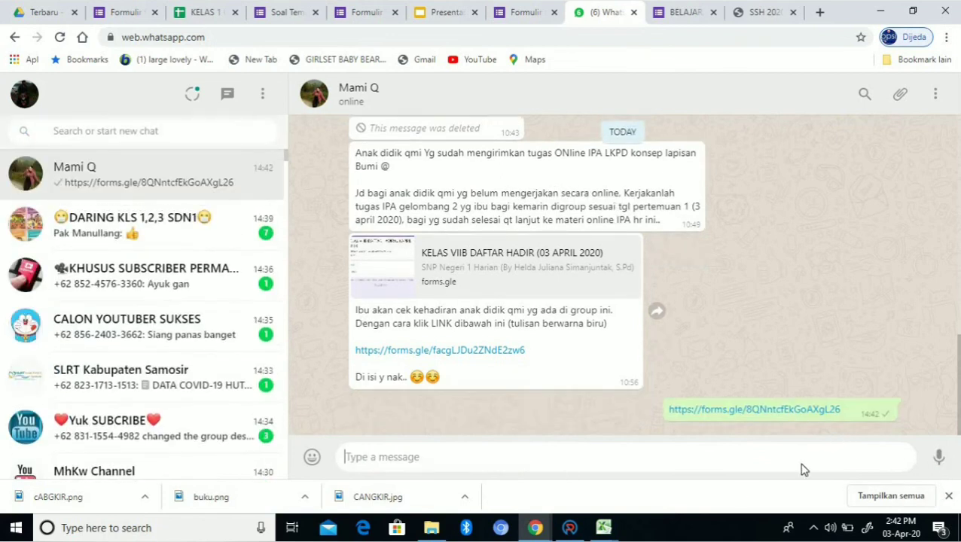
- Send the shortened form link again in the same chat with its link preview, and open the form from the sent message
{"action": "key", "text": "ctrl+v"}
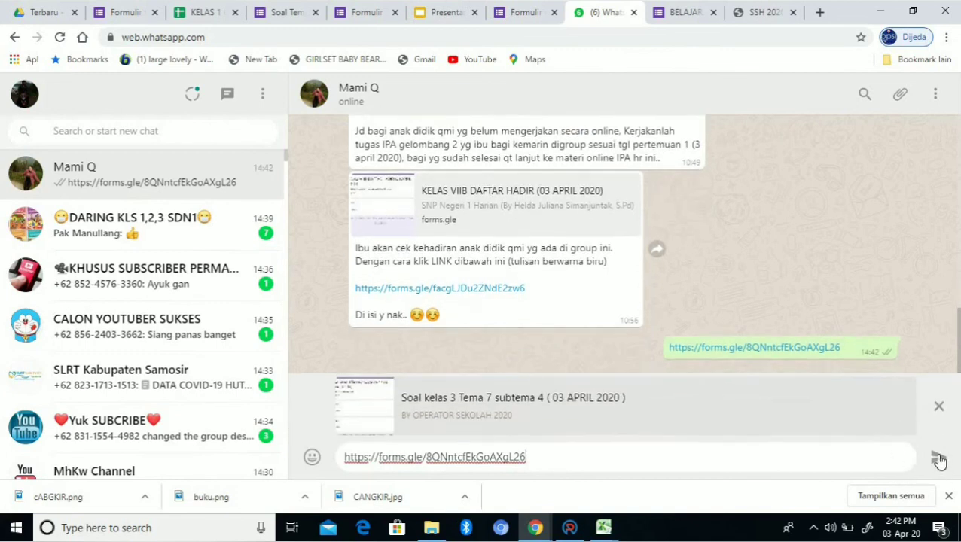
{"action": "left_click", "coordinate": [938, 459]}
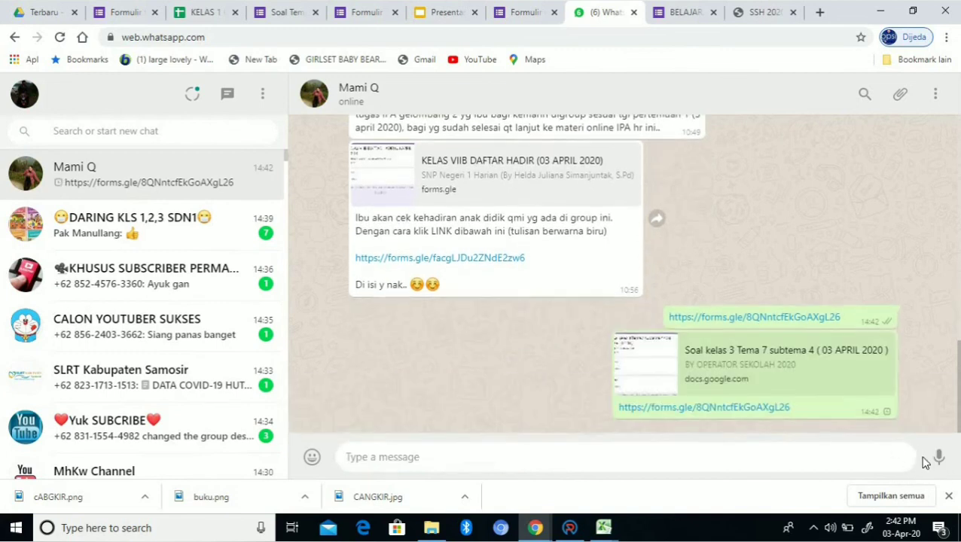
{"action": "left_click", "coordinate": [749, 414]}
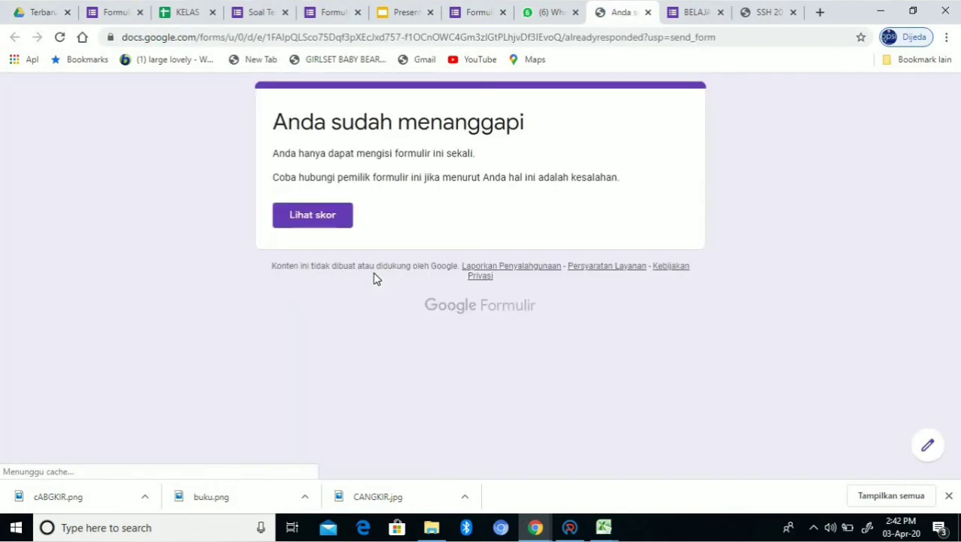
- View the score of the submitted quiz response and review the marked answers and points for each question
{"action": "left_click", "coordinate": [340, 232]}
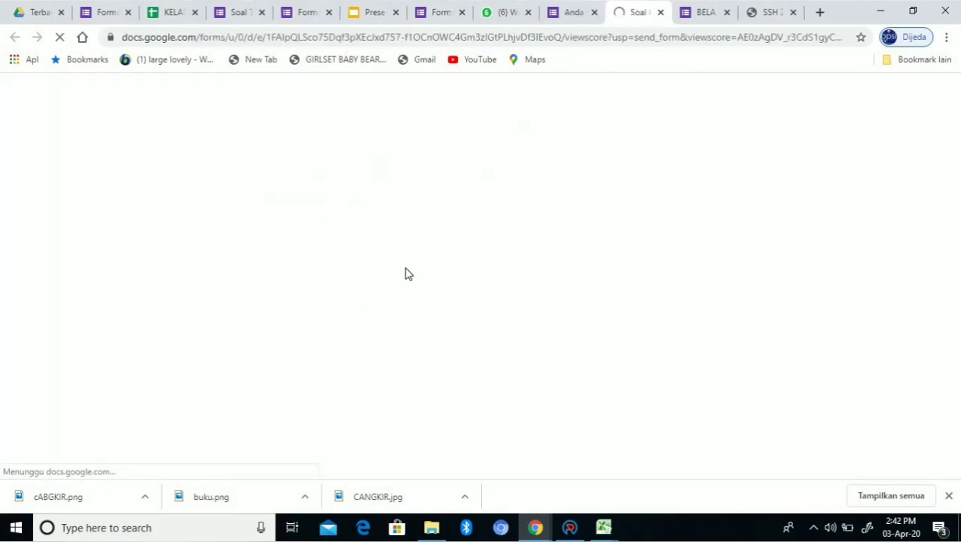
{"action": "scroll", "coordinate": [384, 256], "scroll_direction": "down", "scroll_amount": 6}
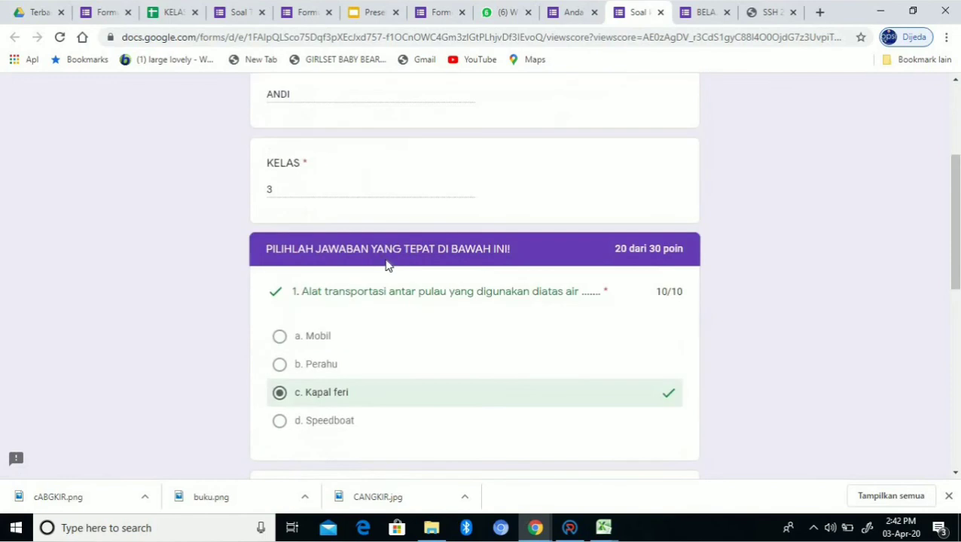
{"action": "scroll", "coordinate": [388, 270], "scroll_direction": "down", "scroll_amount": 4}
{"action": "scroll", "coordinate": [390, 274], "scroll_direction": "up", "scroll_amount": 9}
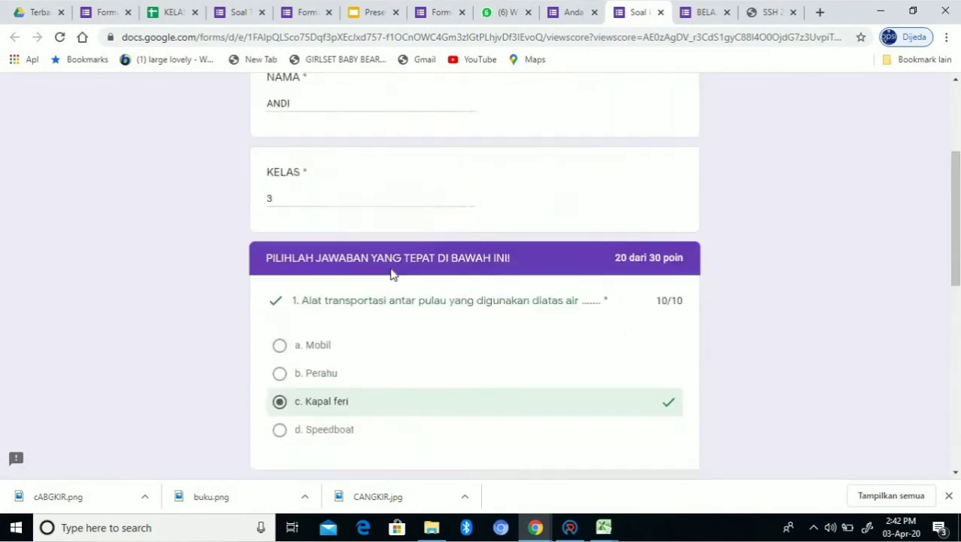
{"action": "scroll", "coordinate": [390, 274], "scroll_direction": "down", "scroll_amount": 7}
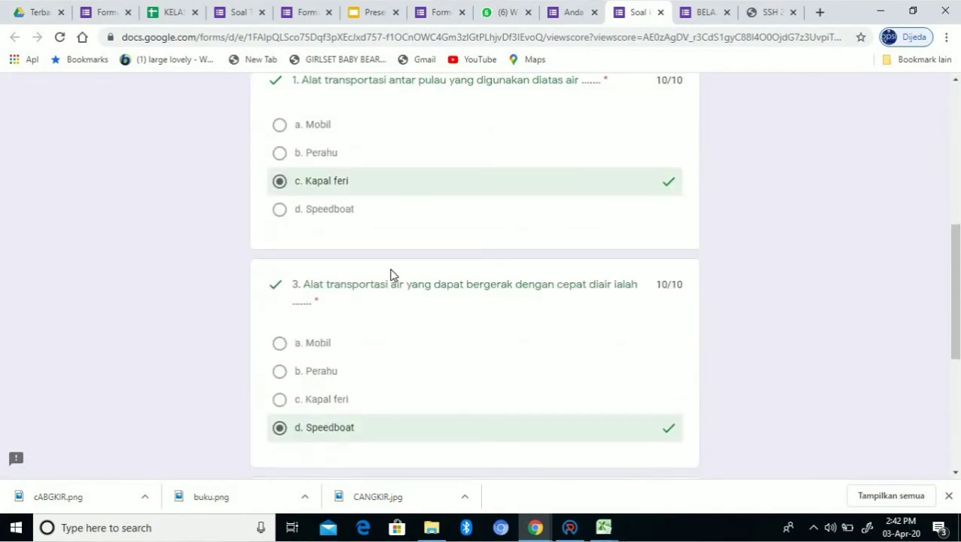
{"action": "scroll", "coordinate": [391, 275], "scroll_direction": "up", "scroll_amount": 3}
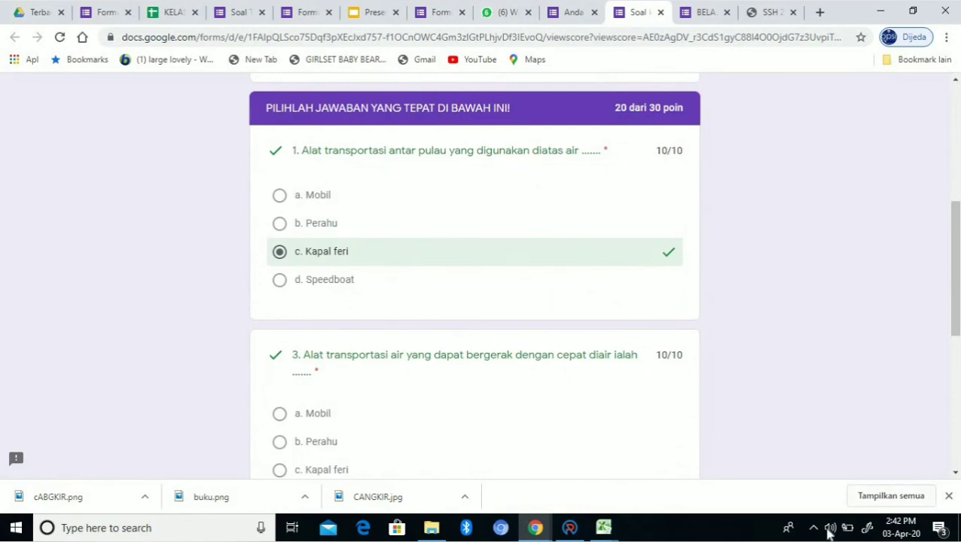